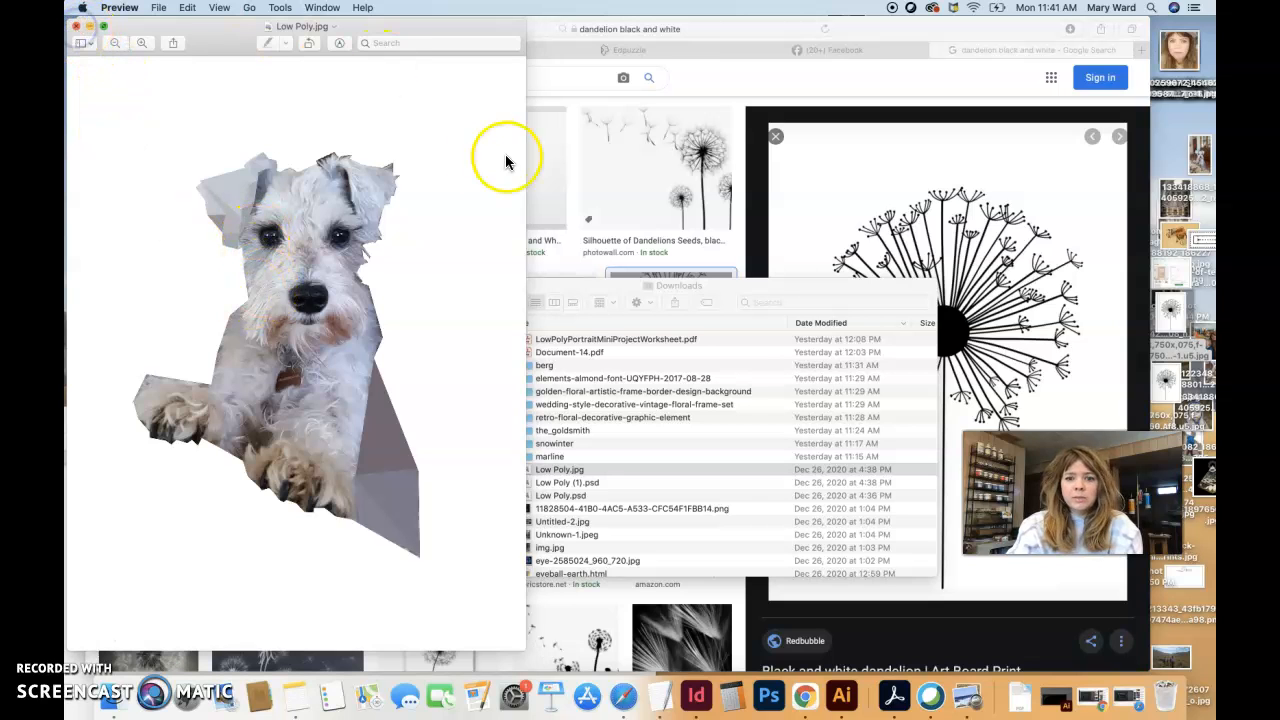
# Close the Low Poly.jpg preview and the Downloads folder window.
pyautogui.click(77, 28)
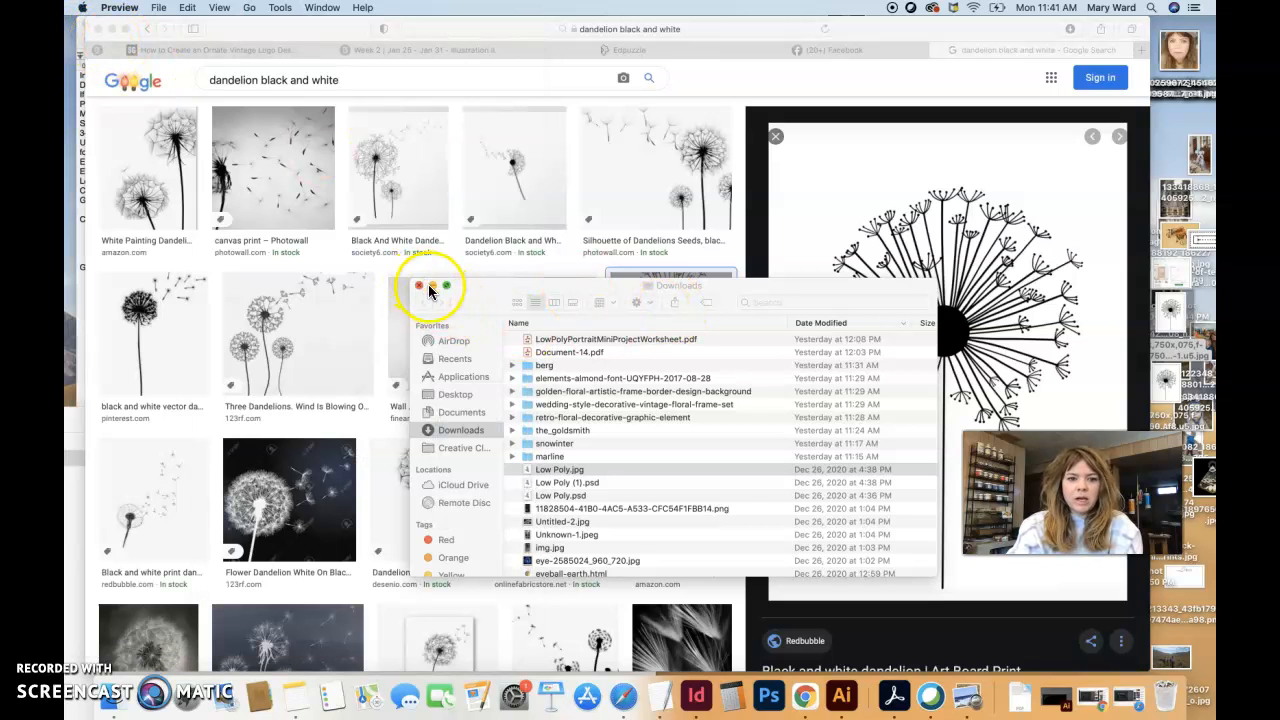
pyautogui.click(419, 286)
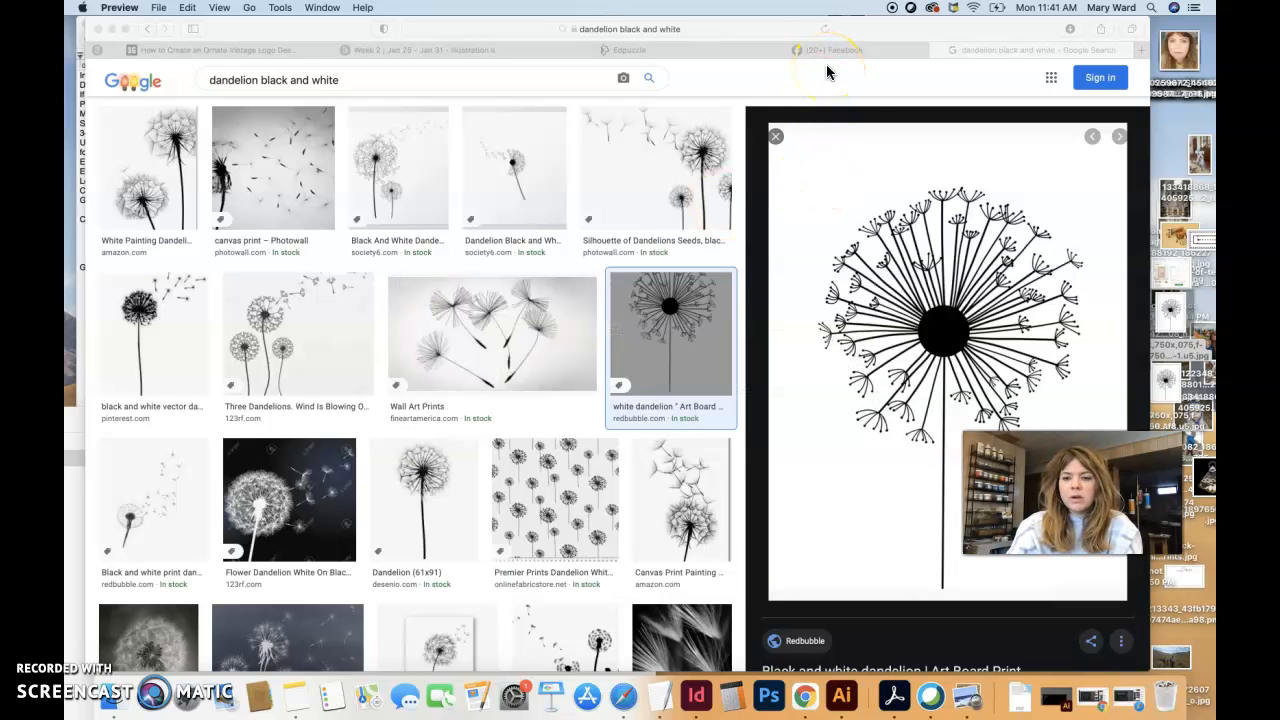
# Open atrafloor.com in a new browser tab and go to its Pattern flooring collection.
pyautogui.click(1141, 50)
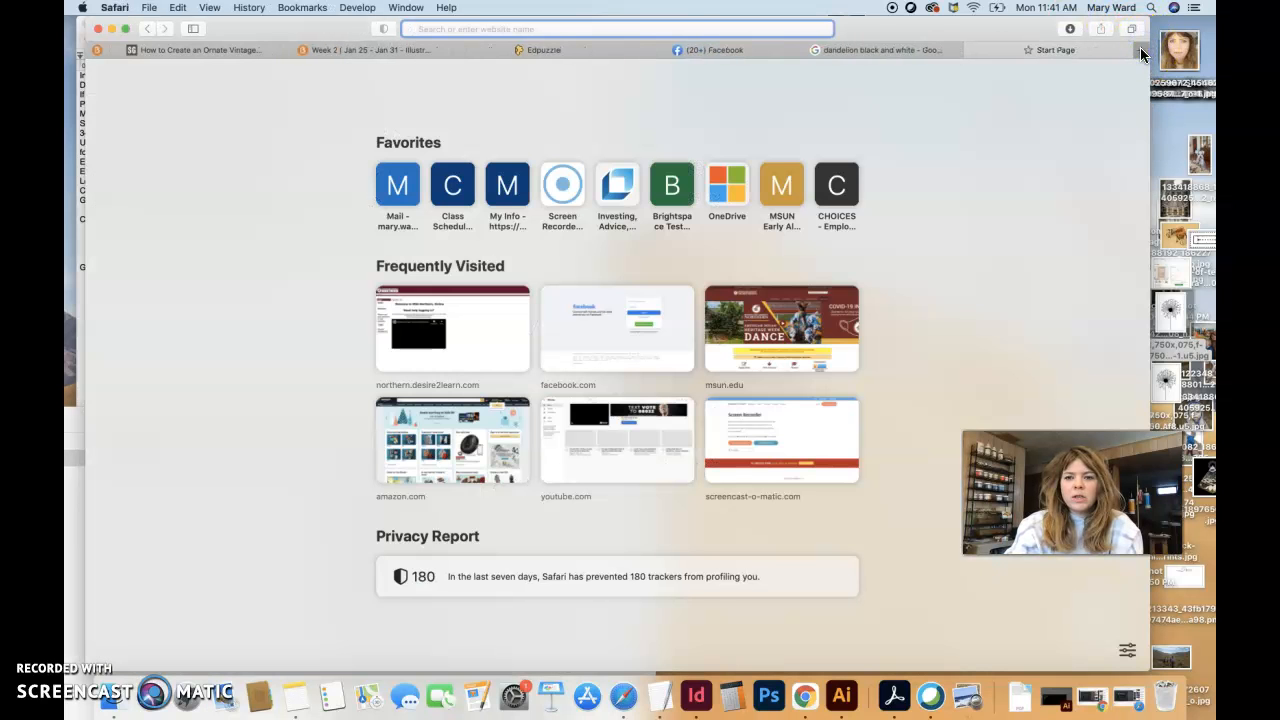
pyautogui.click(842, 50)
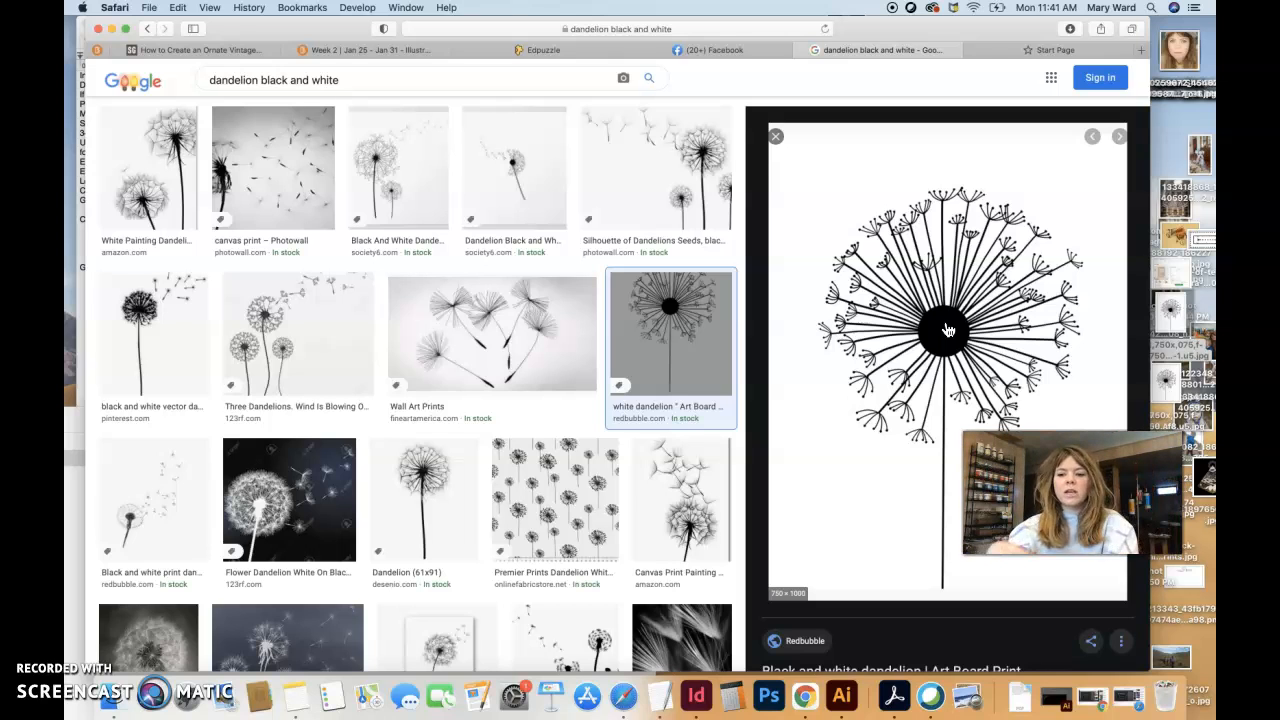
pyautogui.click(1042, 58)
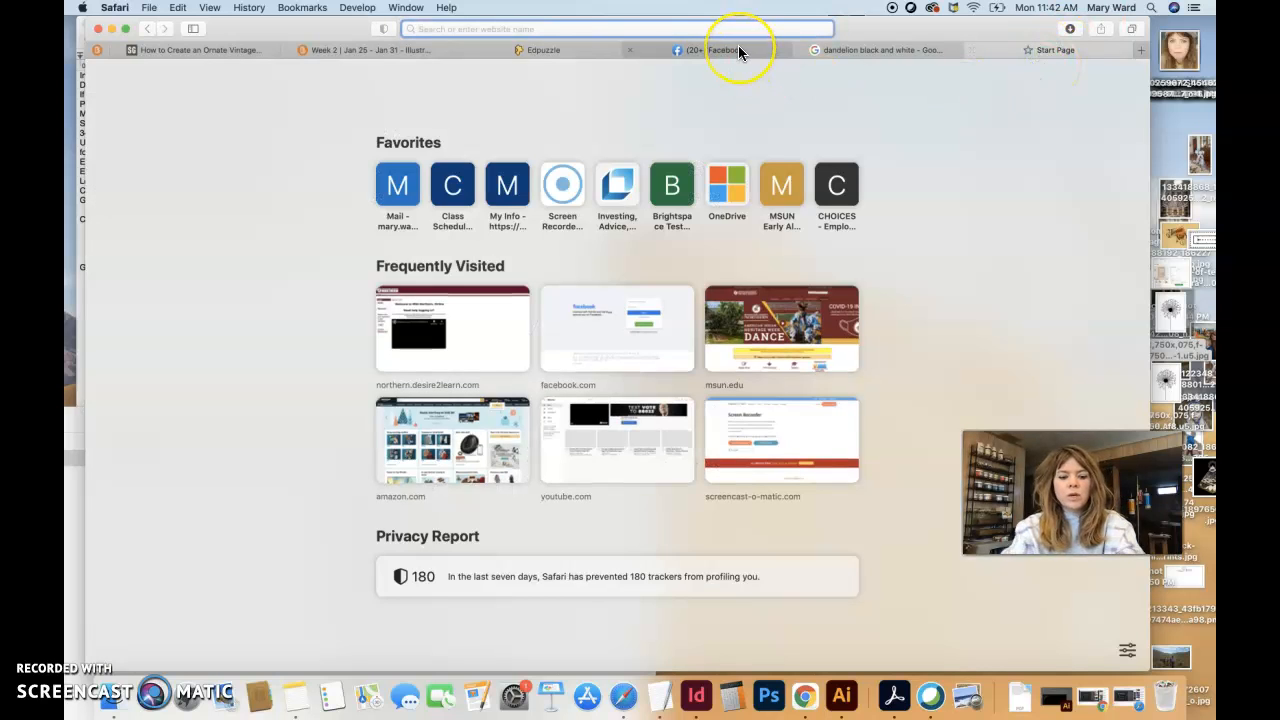
pyautogui.write('atrafloor.com')
pyautogui.press('Return')
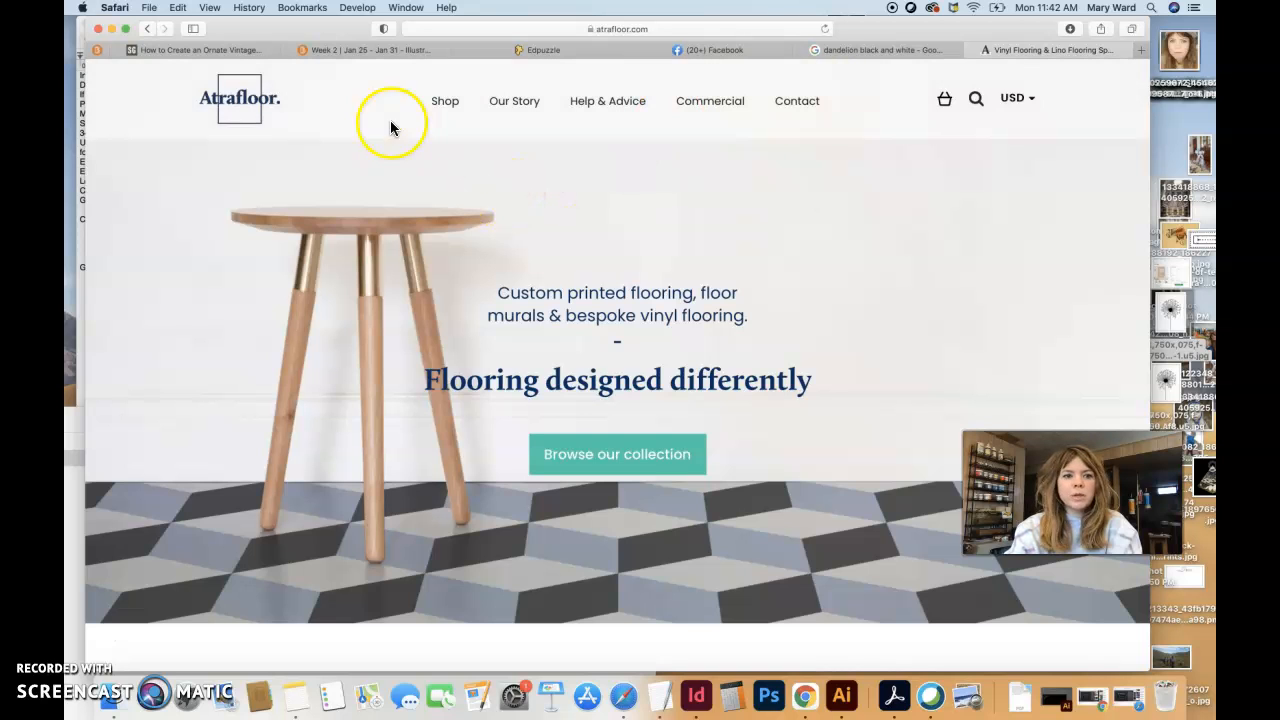
pyautogui.moveTo(447, 113)
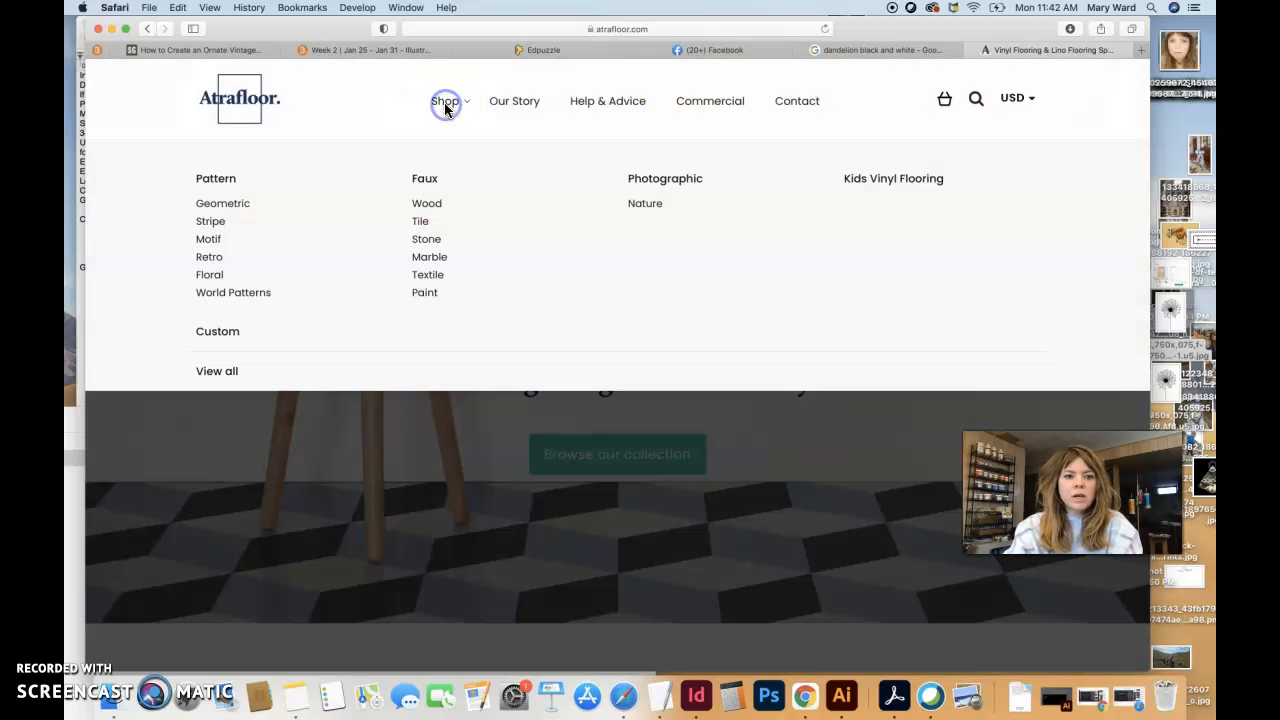
pyautogui.click(224, 178)
# Look through the pattern flooring designs for examples of repeating patterns, and close the page.
pyautogui.scroll(-10, 645, 505)
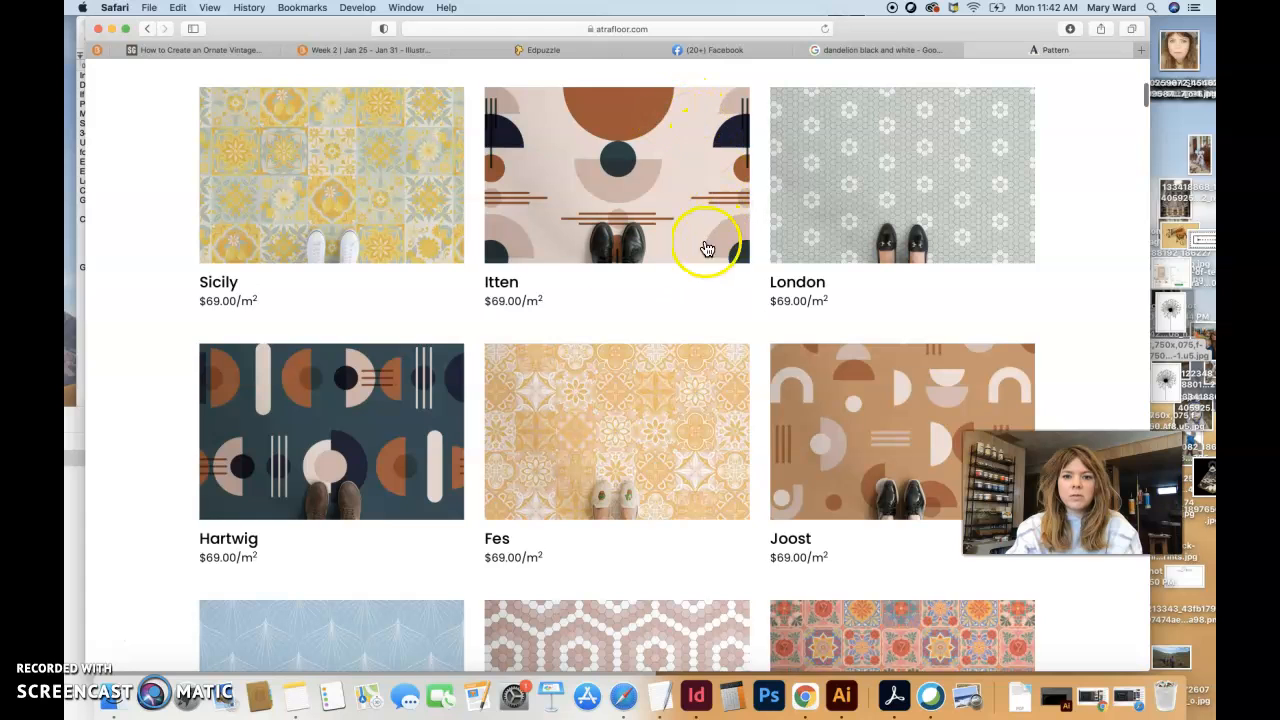
pyautogui.scroll(-2, 626, 314)
pyautogui.scroll(2, 629, 315)
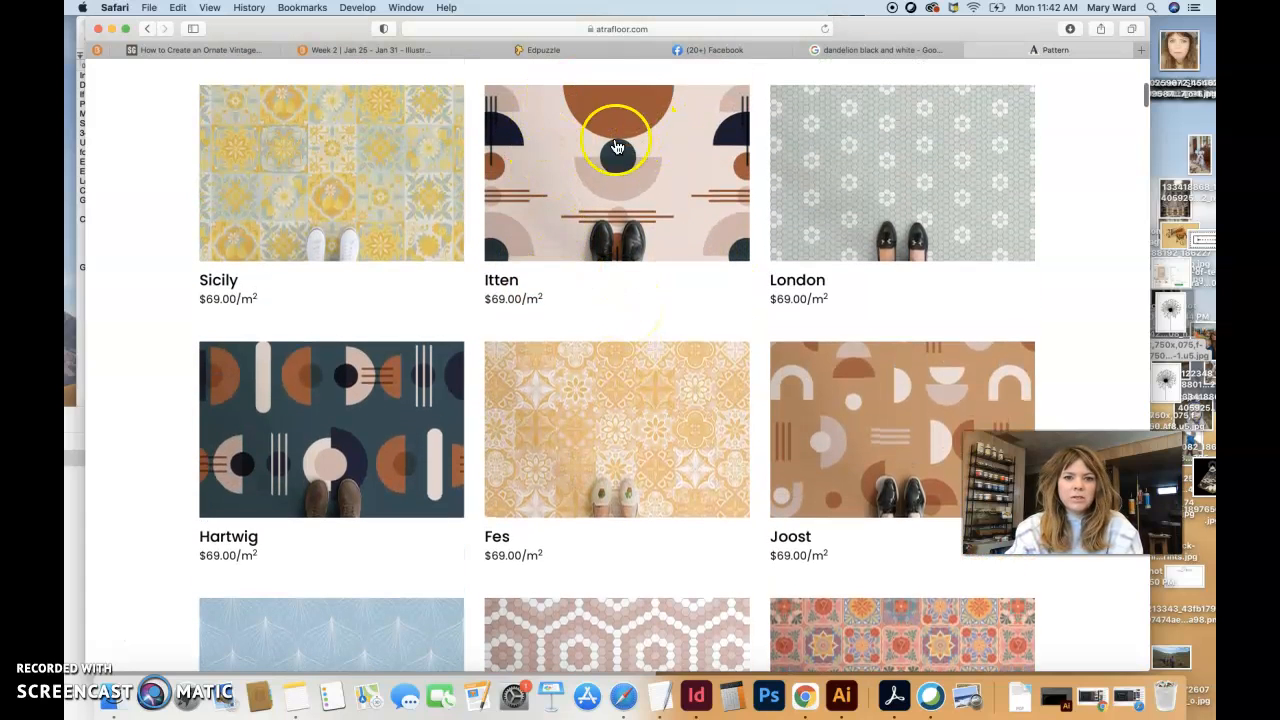
pyautogui.scroll(-1, 630, 312)
pyautogui.scroll(-10, 631, 312)
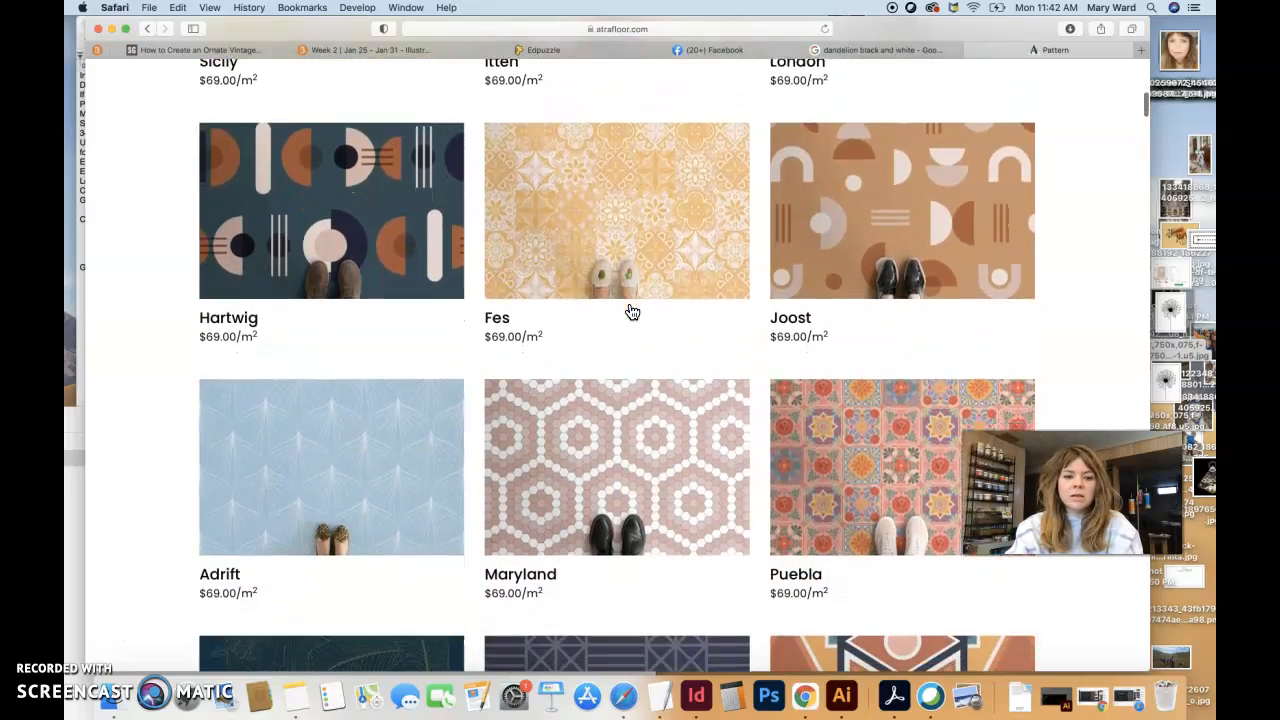
pyautogui.scroll(-15, 637, 387)
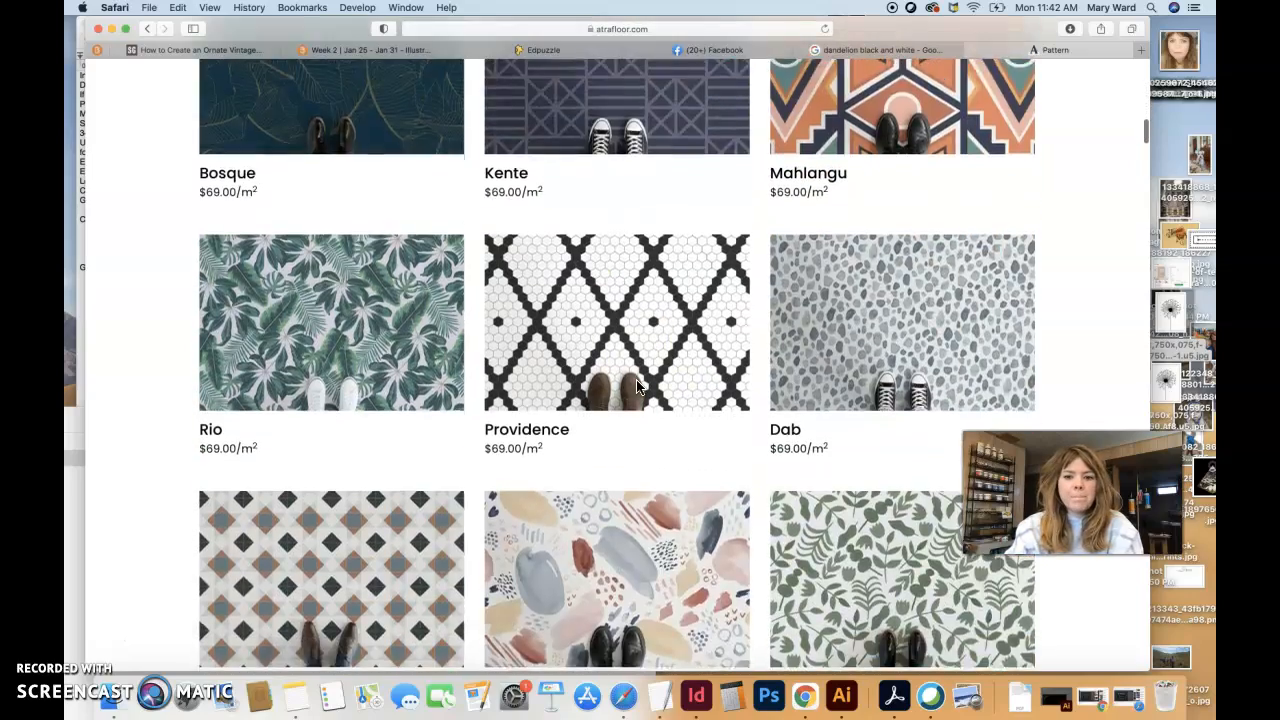
pyautogui.scroll(-8, 636, 387)
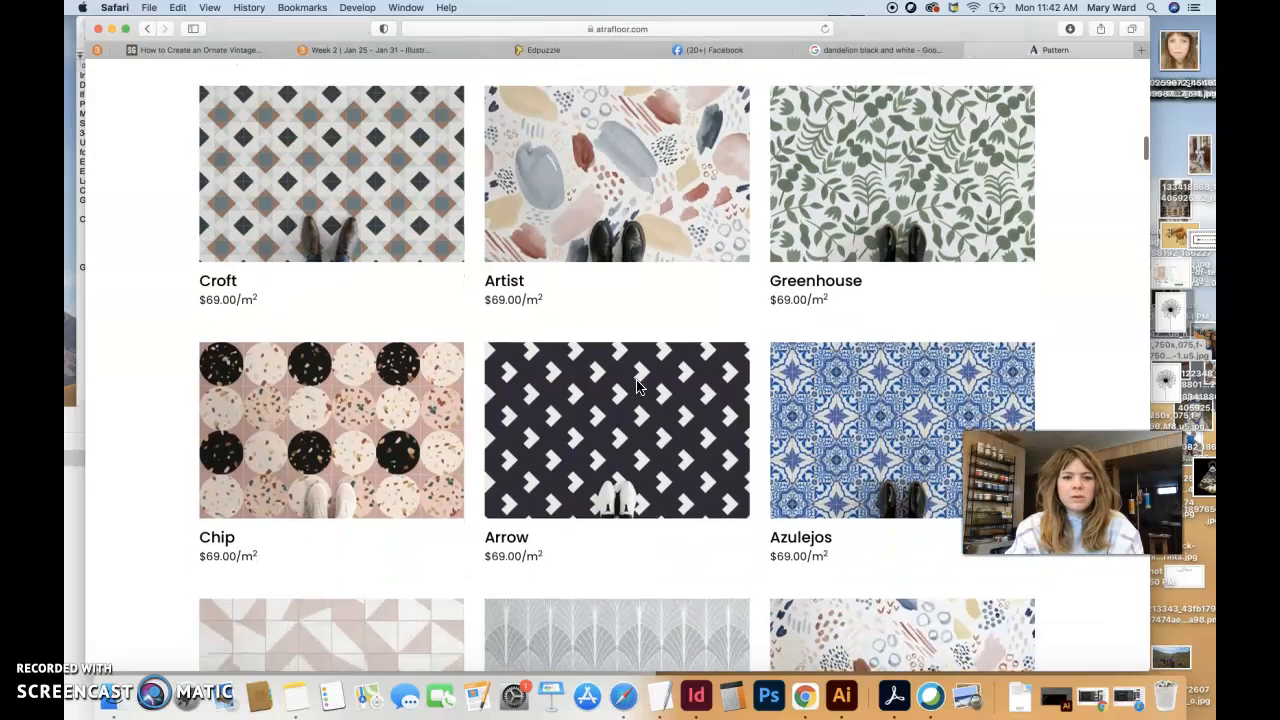
pyautogui.scroll(-14, 637, 387)
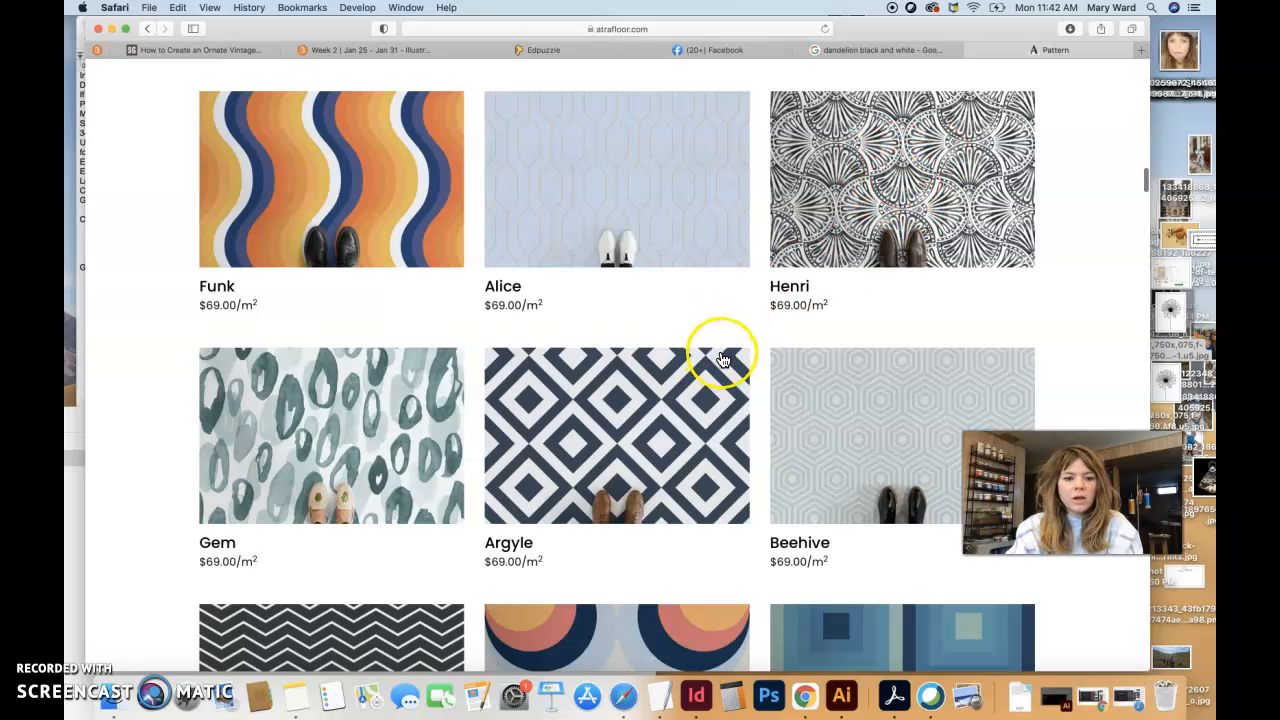
pyautogui.scroll(-2, 723, 360)
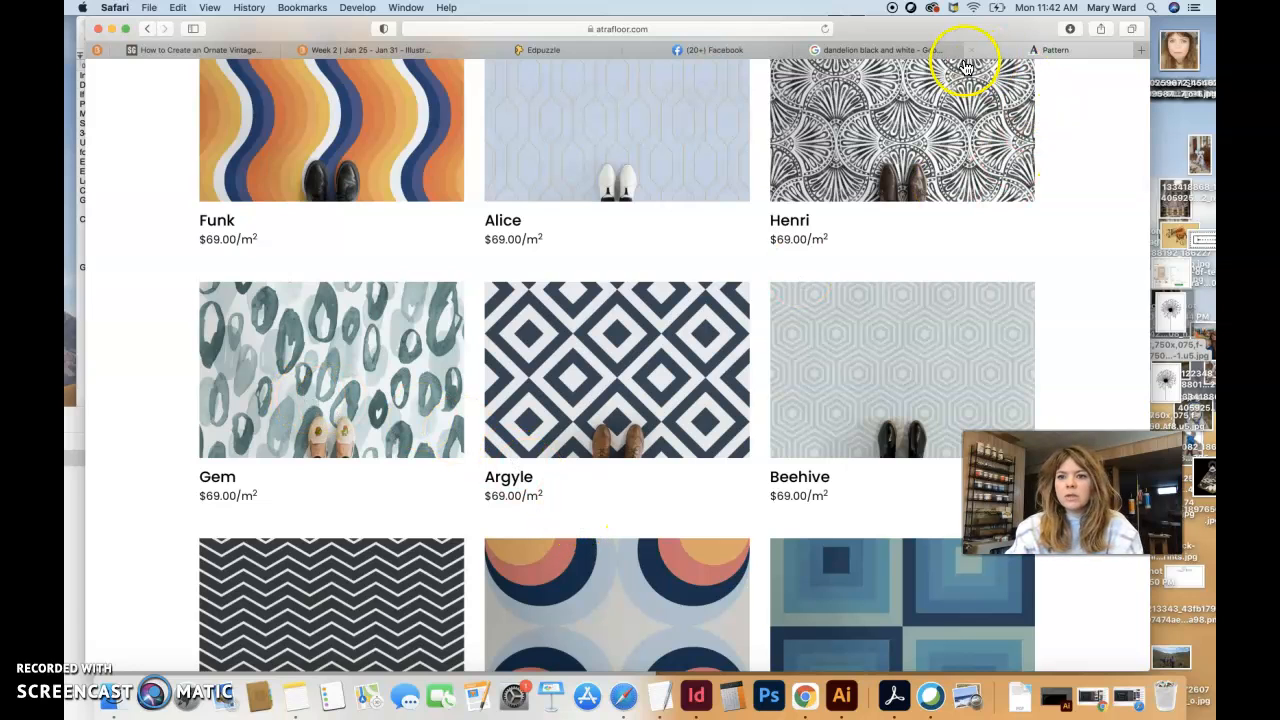
pyautogui.scroll(5, 1071, 235)
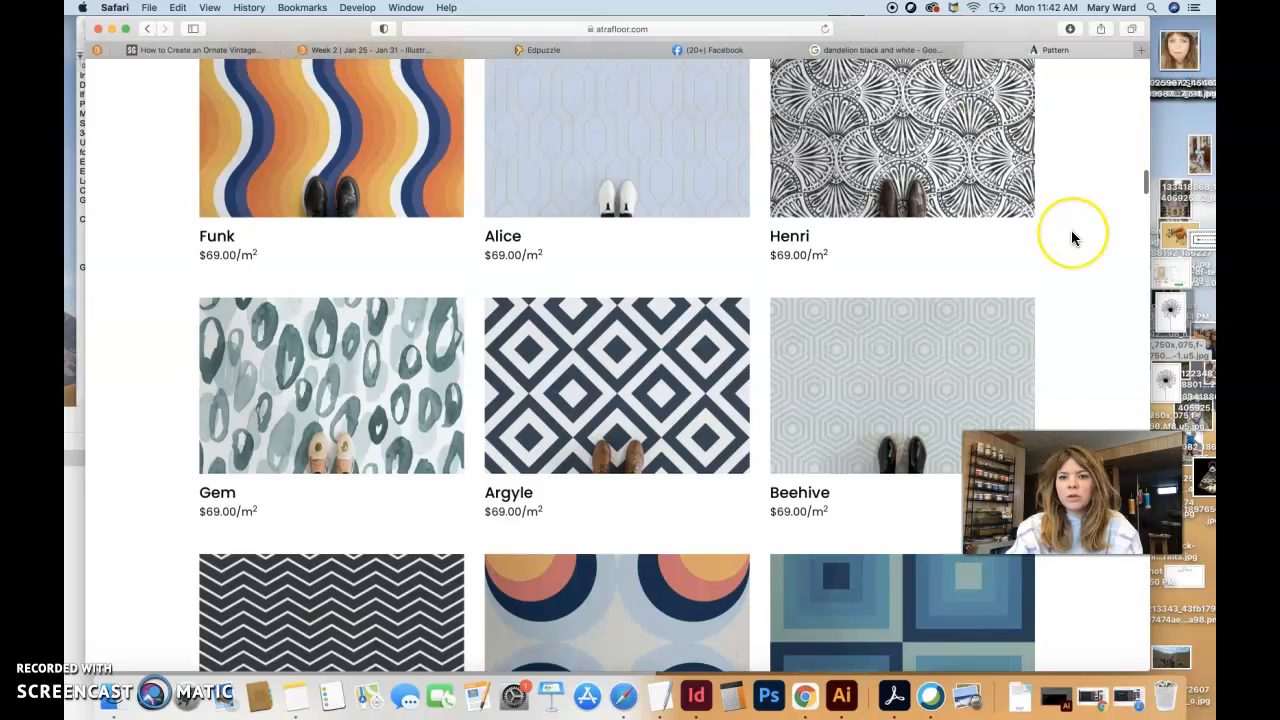
pyautogui.click(655, 29)
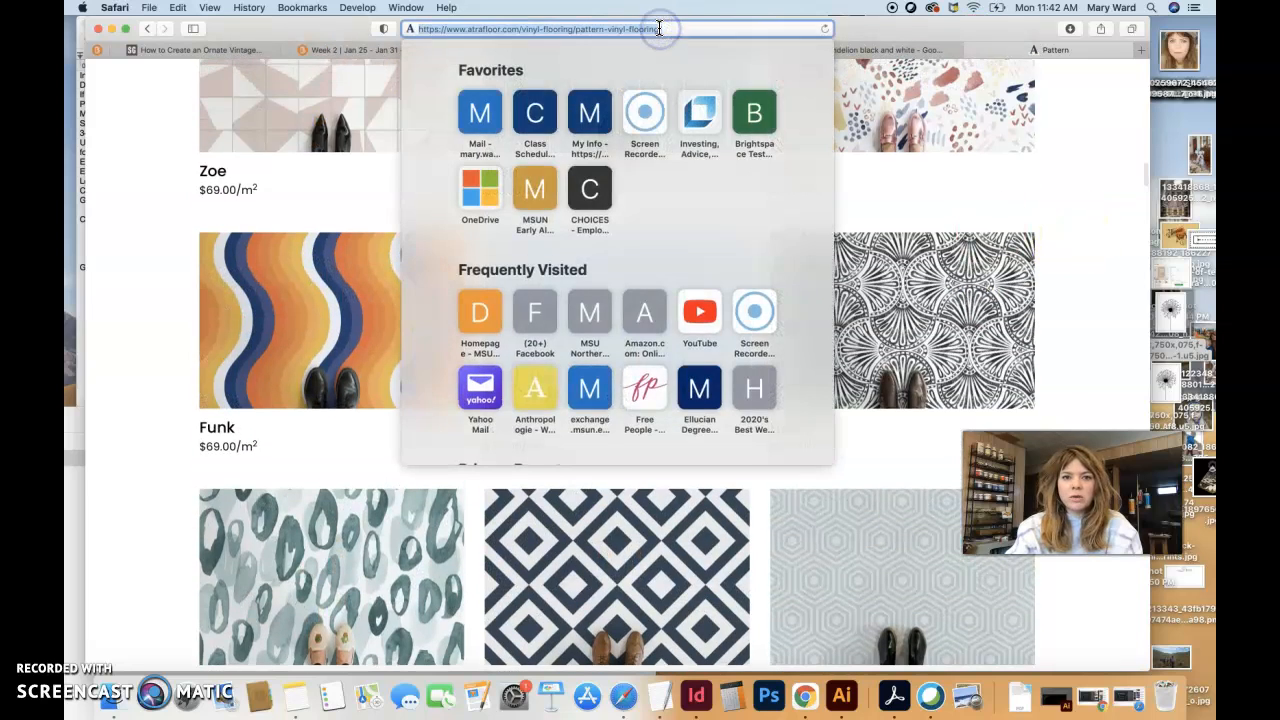
pyautogui.click(1047, 212)
pyautogui.scroll(-15, 1082, 274)
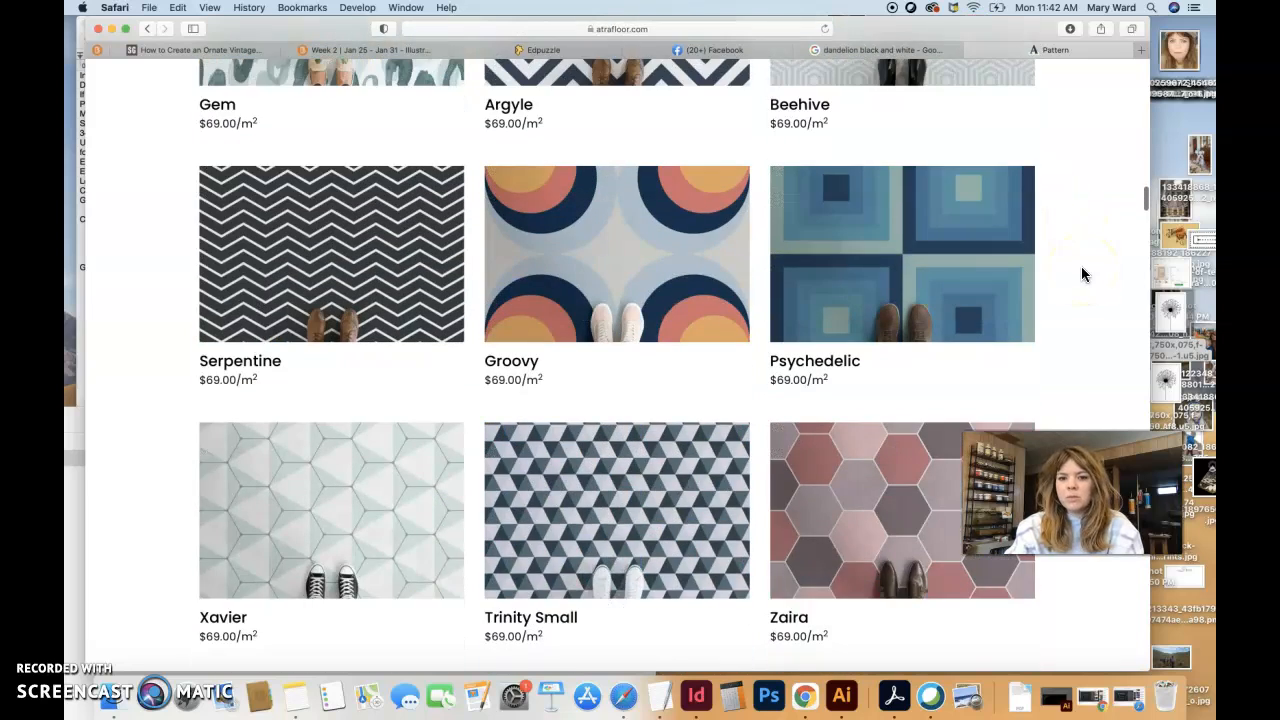
pyautogui.scroll(-5, 1082, 274)
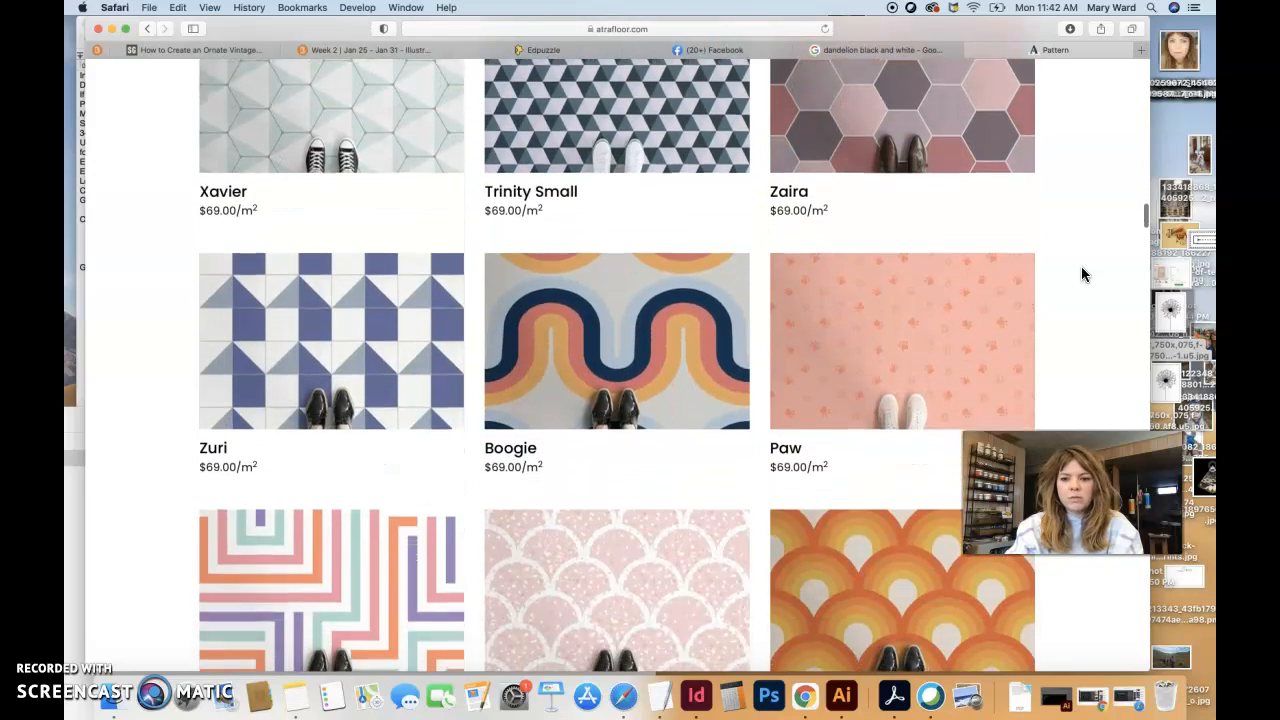
pyautogui.scroll(-10, 1082, 274)
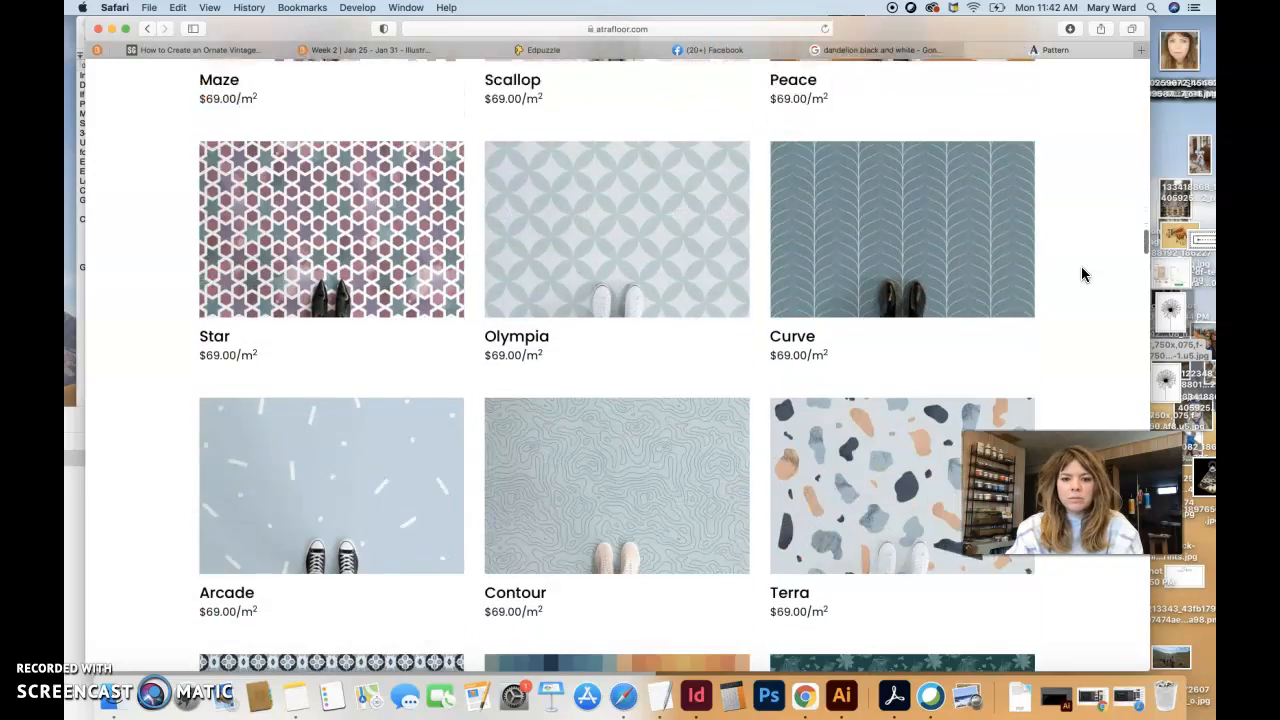
pyautogui.click(971, 49)
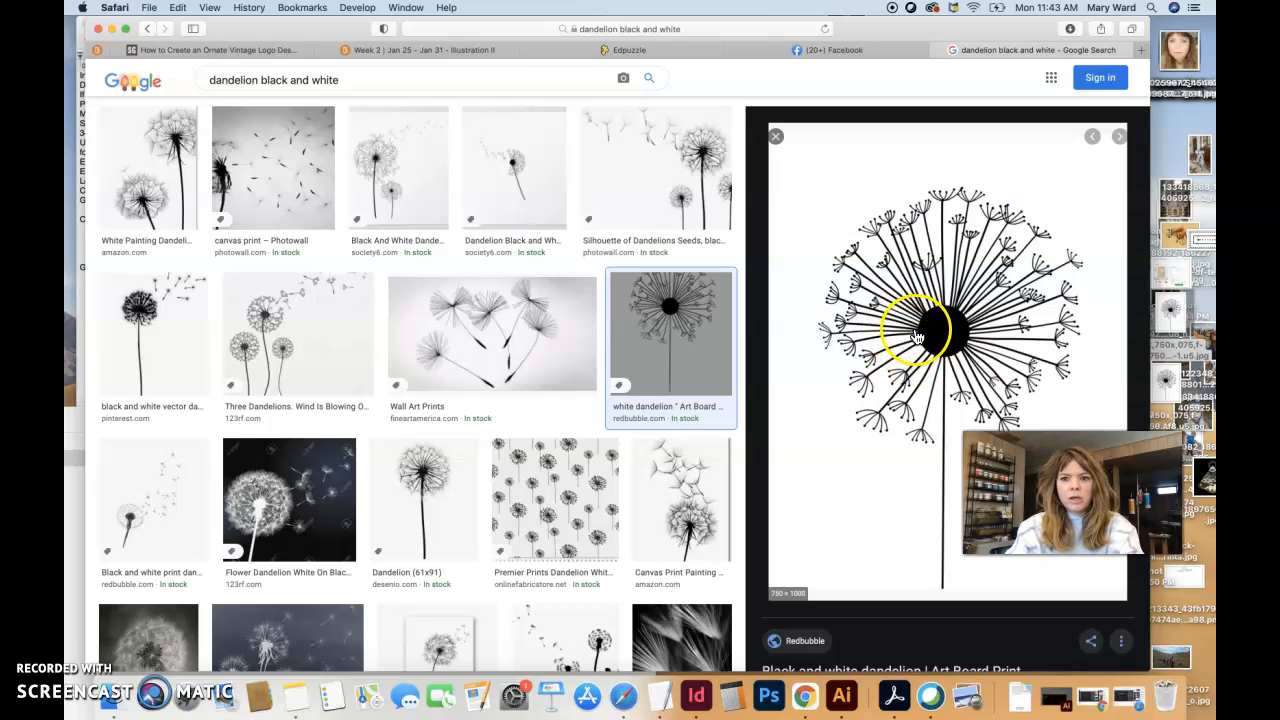
# Open the enlarged black and white dandelion image in its own tab and save a copy to the desktop.
pyautogui.rightClick(918, 336)
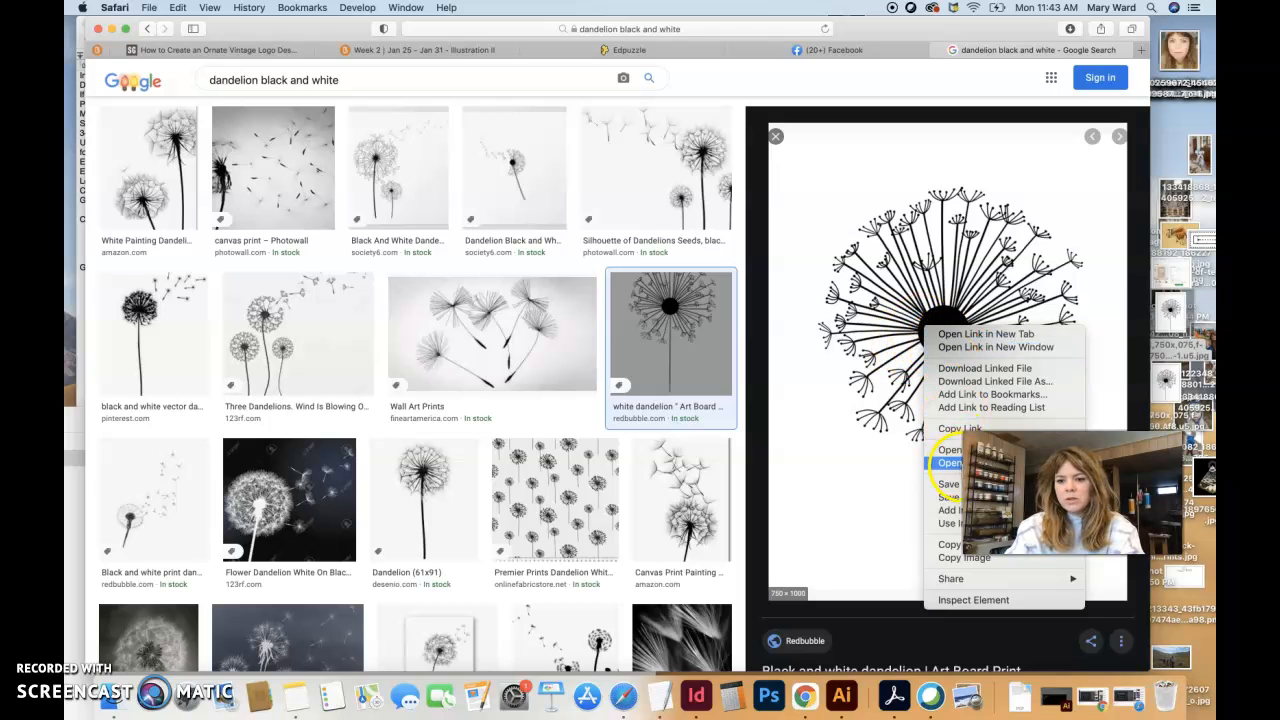
pyautogui.click(955, 452)
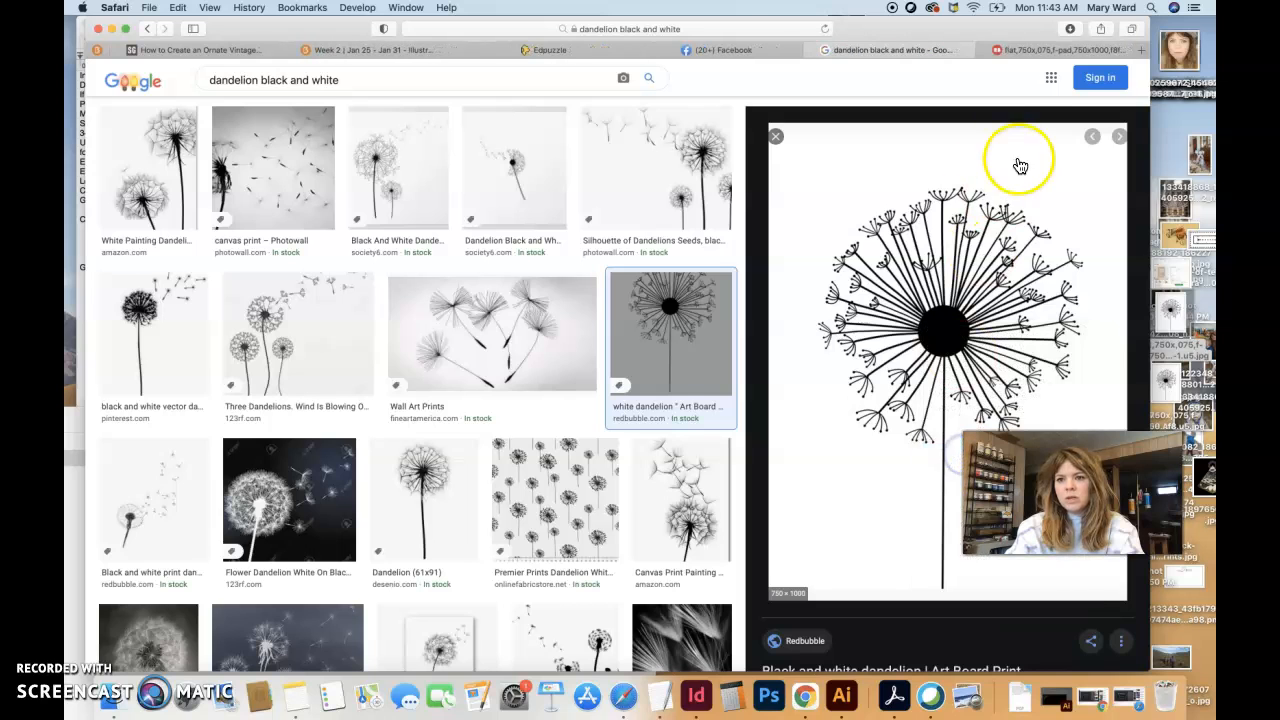
pyautogui.click(1020, 49)
pyautogui.moveTo(609, 335); pyautogui.dragTo(1188, 322)
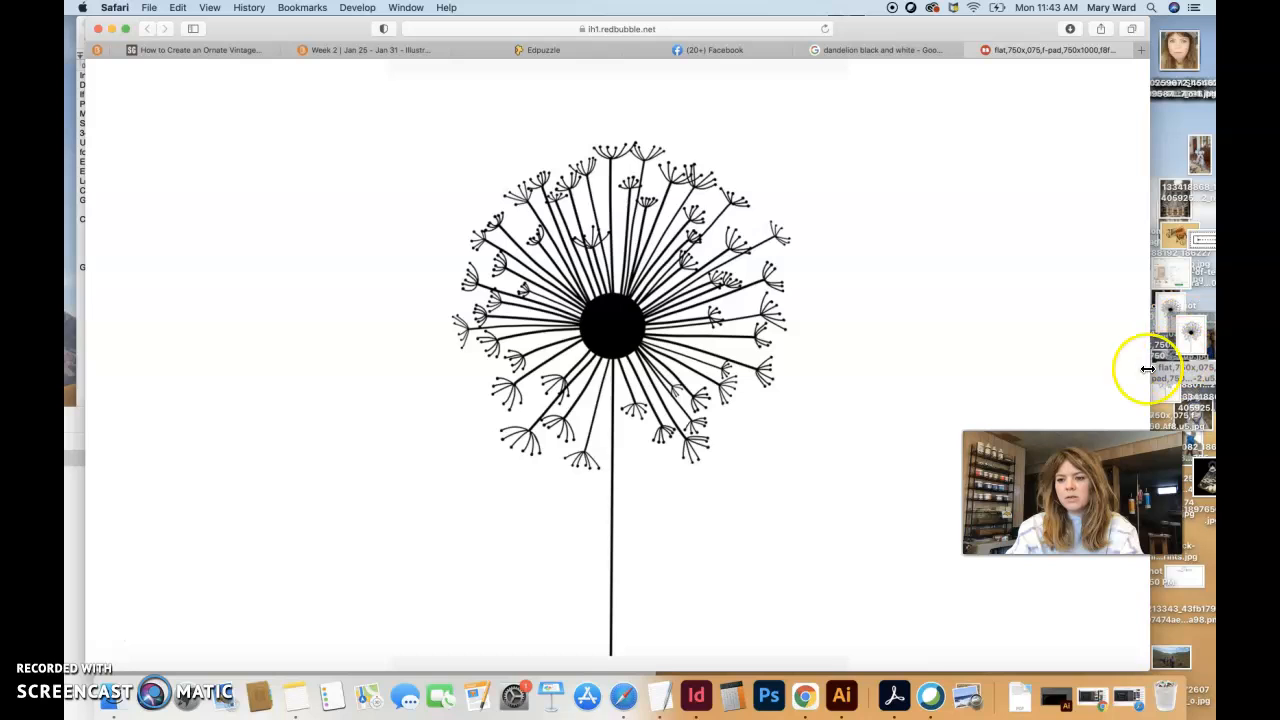
# Save the dandelion image to the Downloads folder and close both the image and the dandelion search results.
pyautogui.rightClick(628, 346)
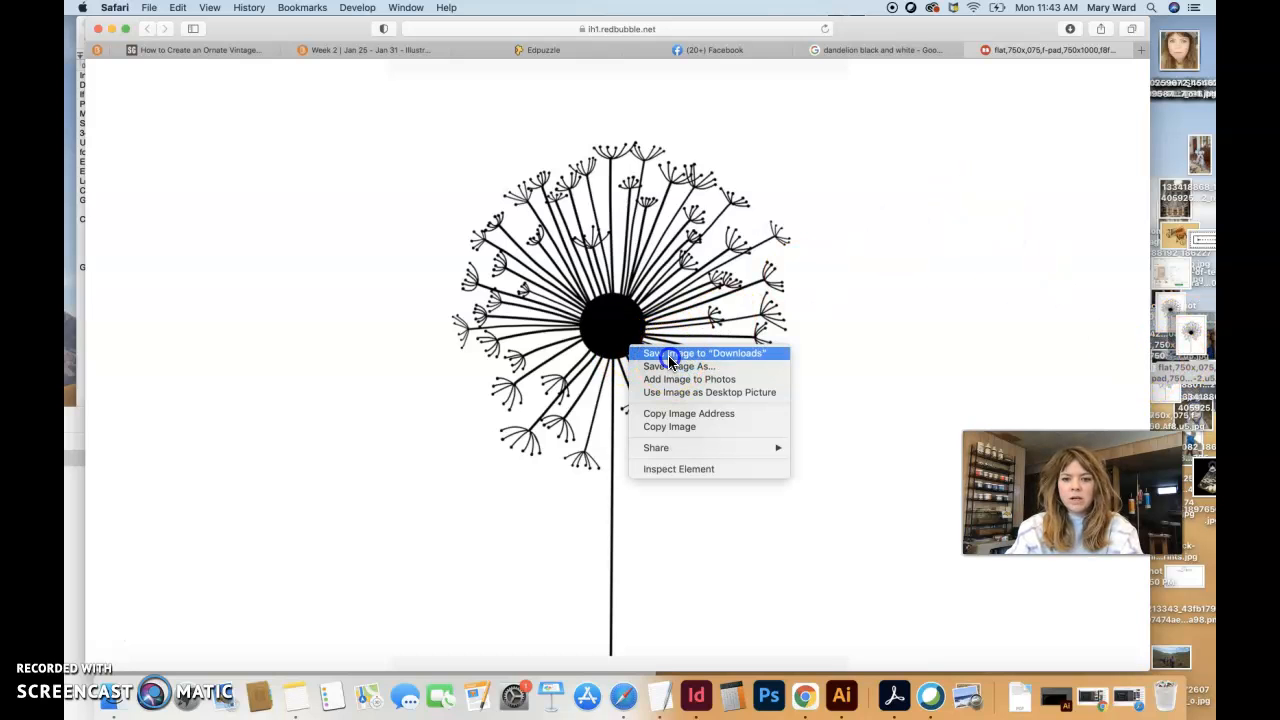
pyautogui.click(669, 356)
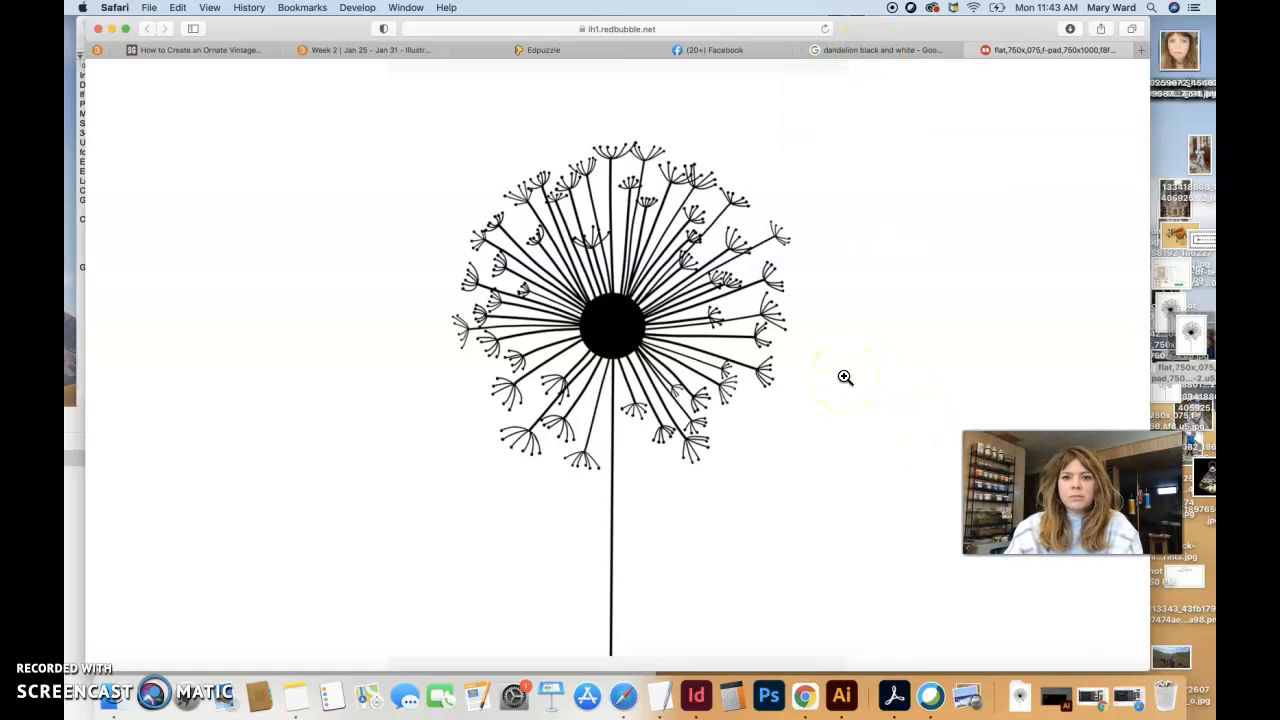
pyautogui.click(973, 52)
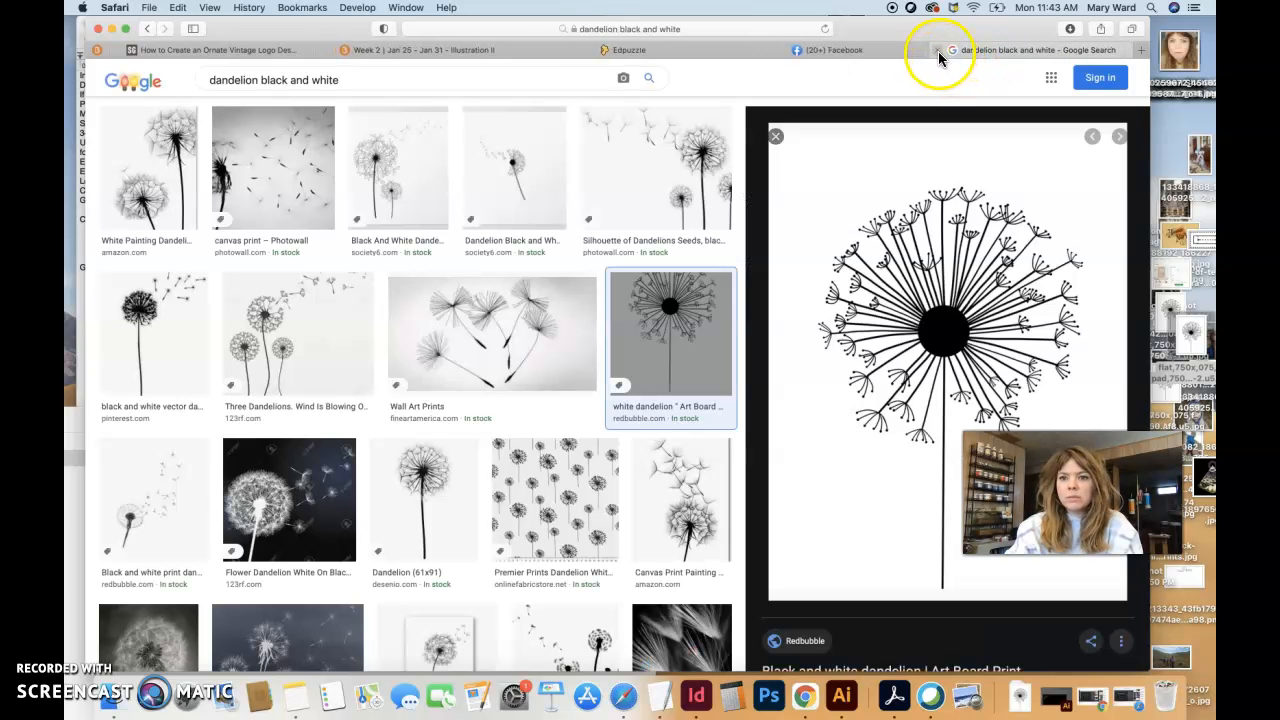
pyautogui.click(932, 50)
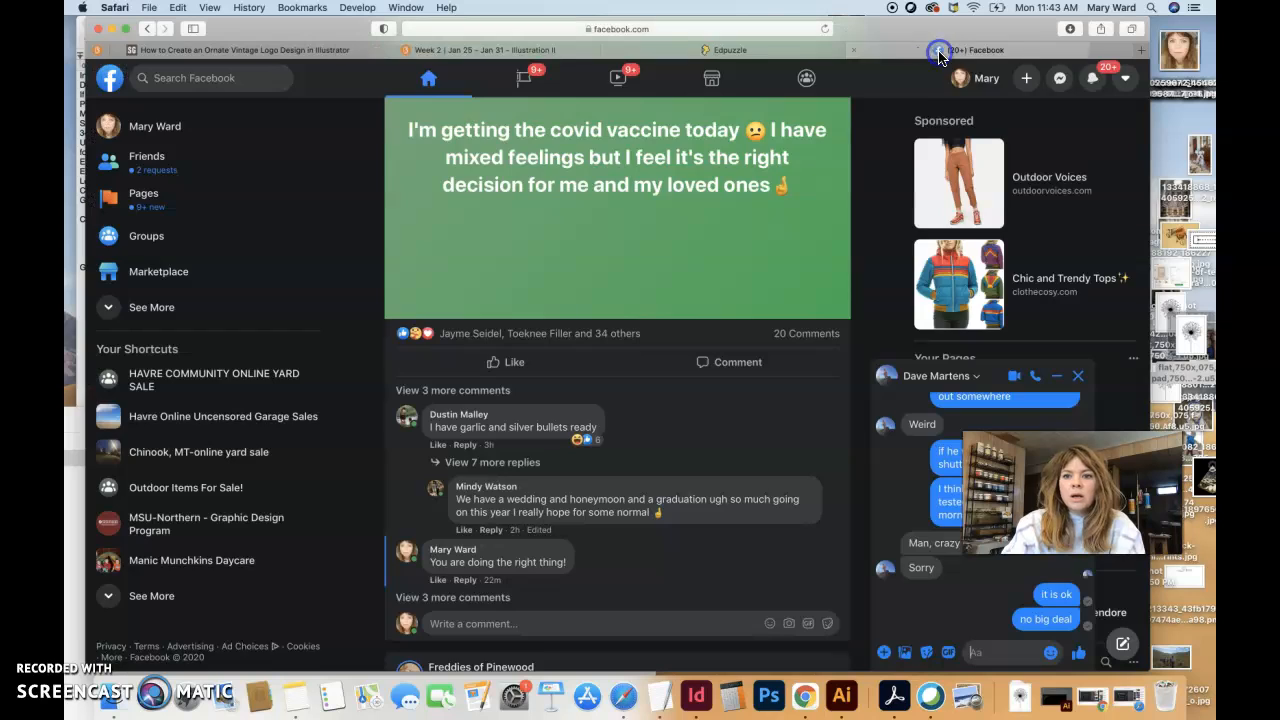
# Open photopea.com in a new browser tab.
pyautogui.click(1141, 50)
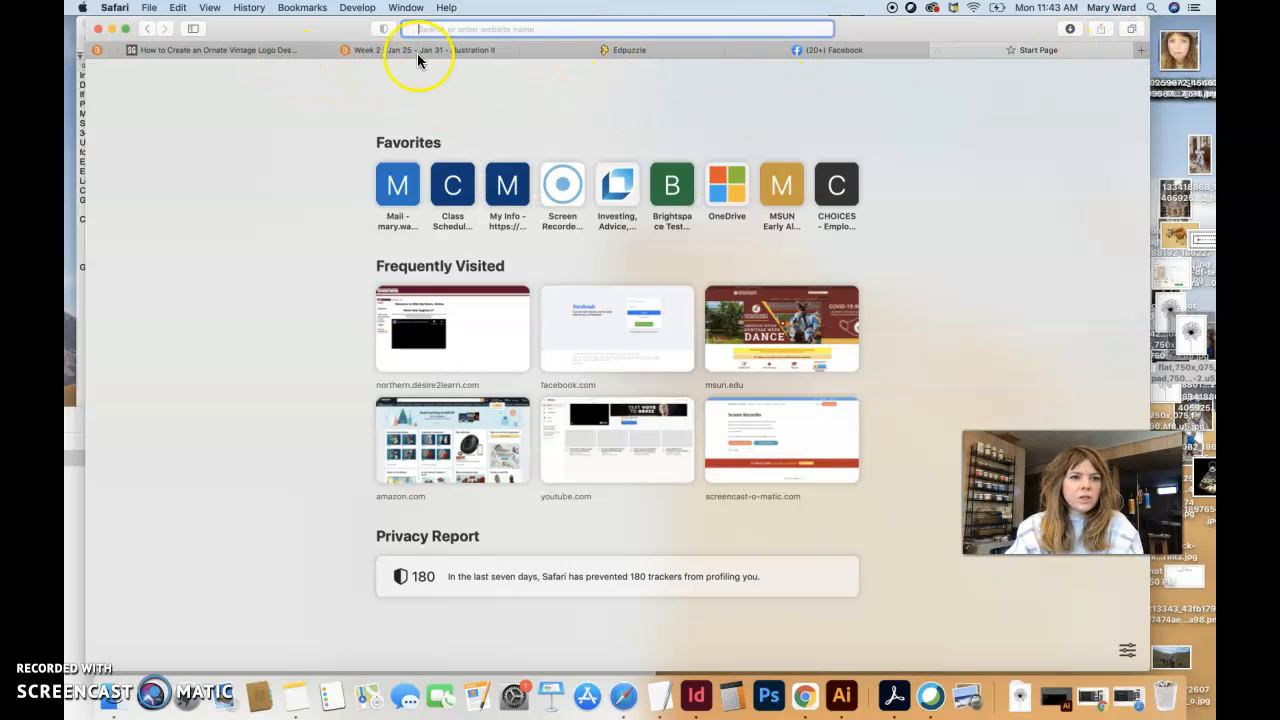
pyautogui.write('photop')
pyautogui.press('Return')
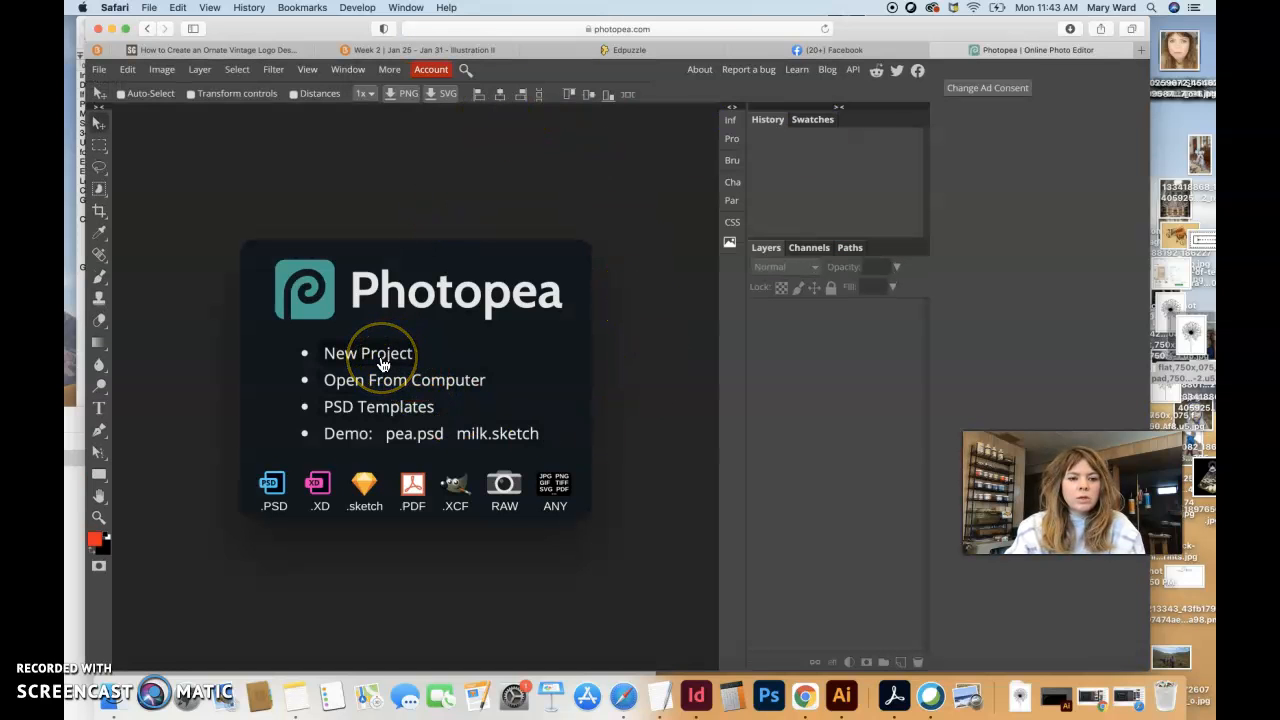
# Start a new project and set its page size to 8.5 inches wide by 11 inches high.
pyautogui.click(348, 358)
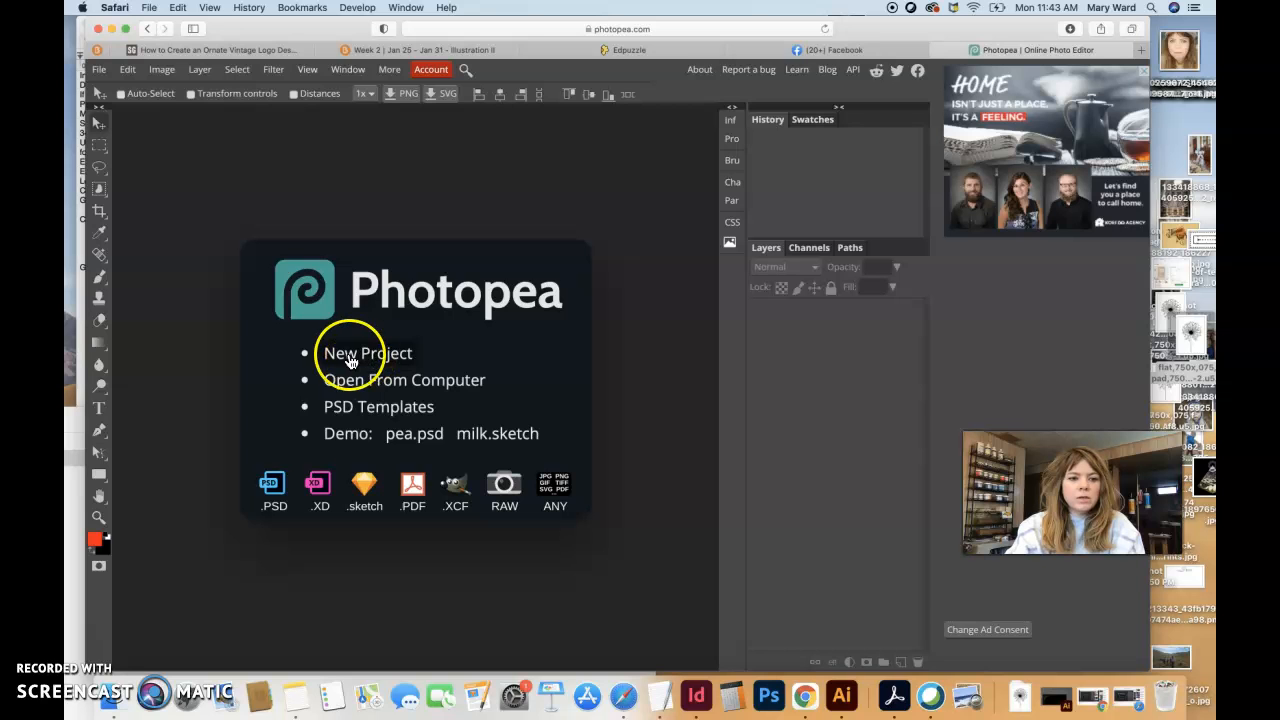
pyautogui.click(99, 69)
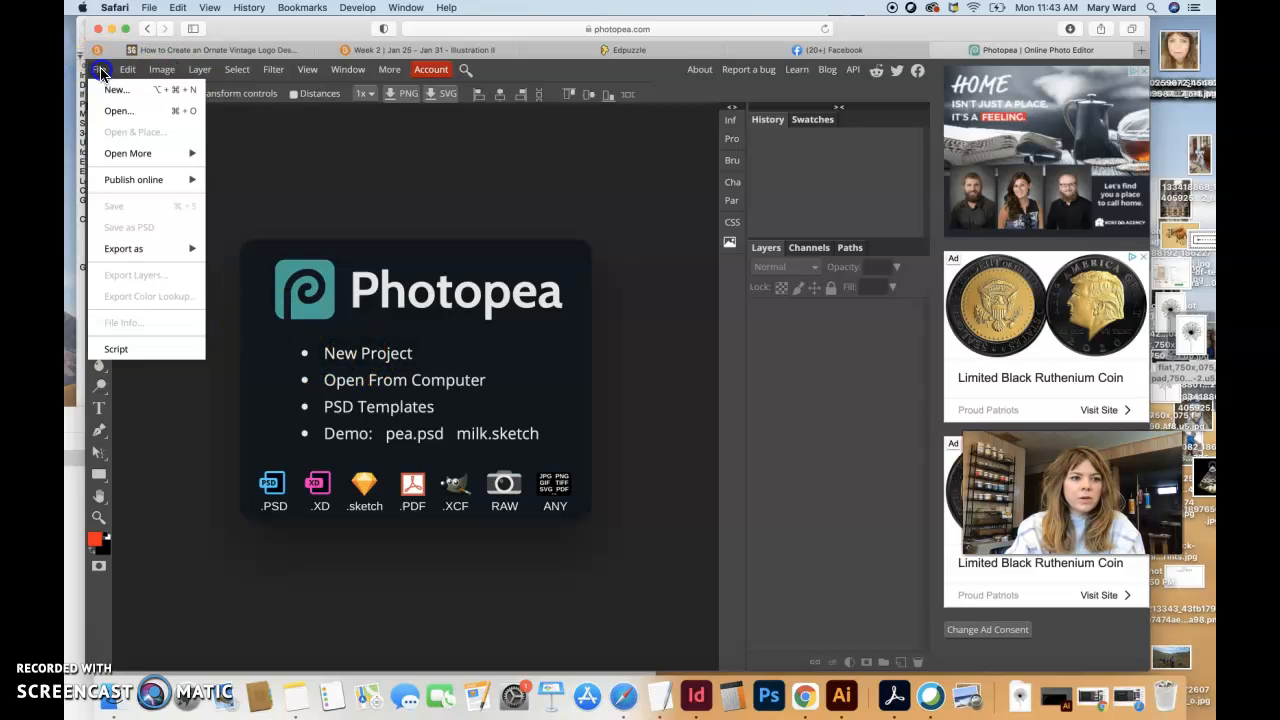
pyautogui.click(108, 89)
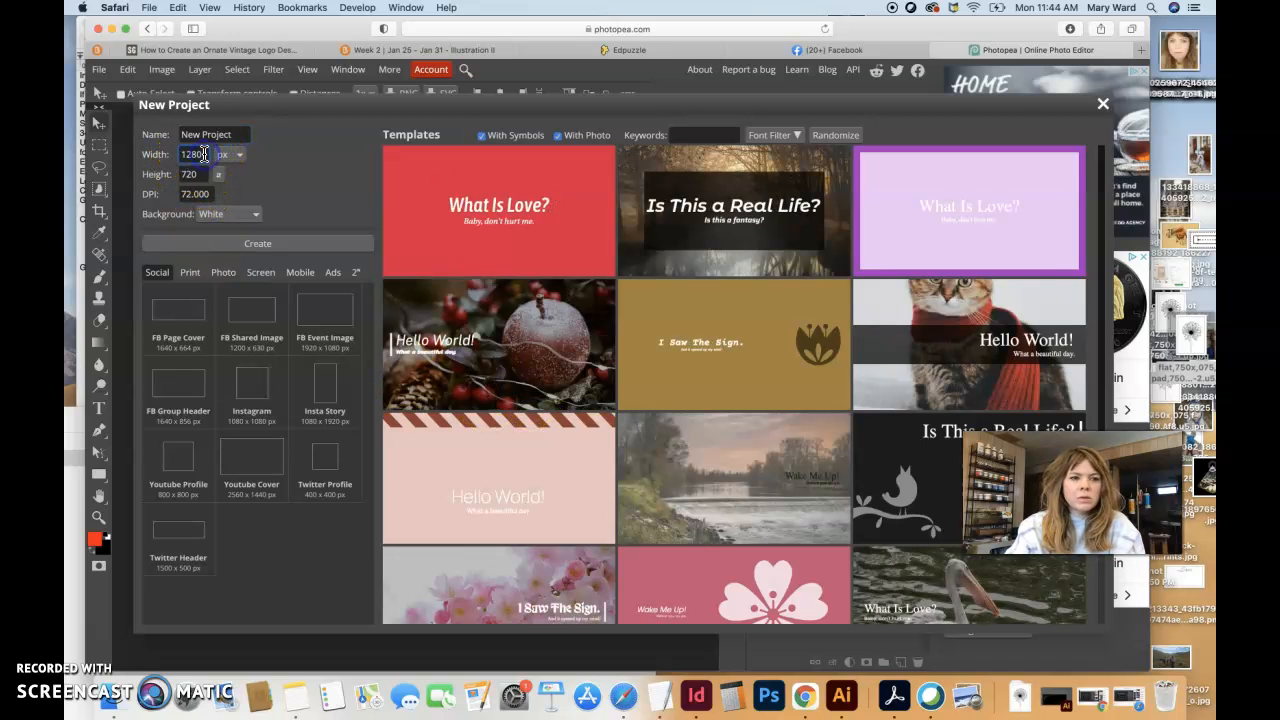
pyautogui.click(222, 155)
pyautogui.click(228, 193)
pyautogui.doubleClick(194, 154)
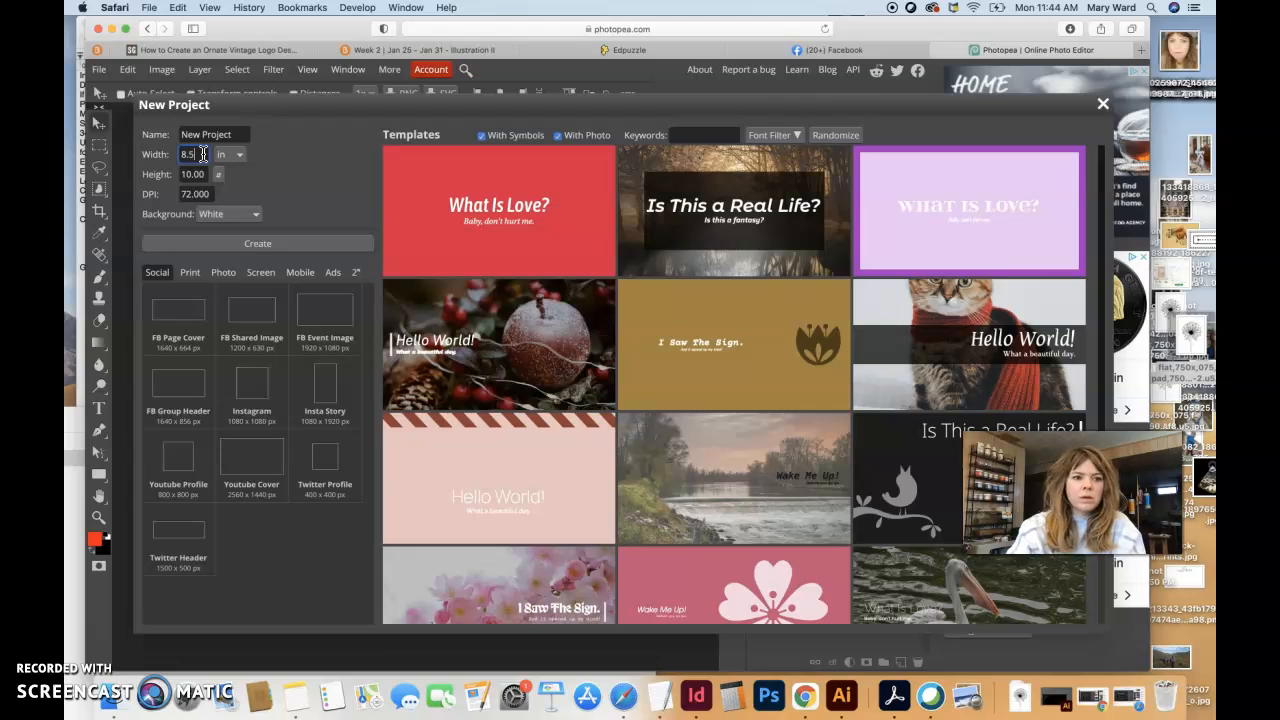
pyautogui.doubleClick(197, 175)
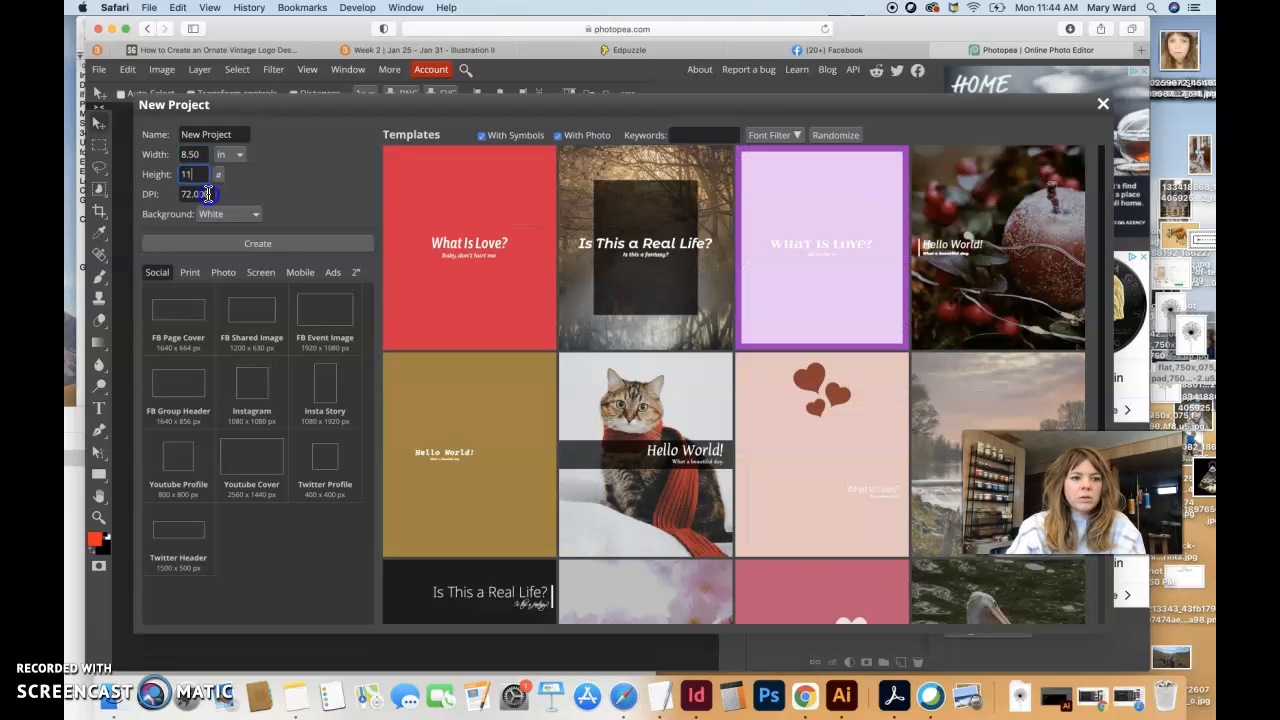
# Set the new project's resolution to 300 DPI and its background to Transparent.
pyautogui.doubleClick(207, 194)
pyautogui.write('300')
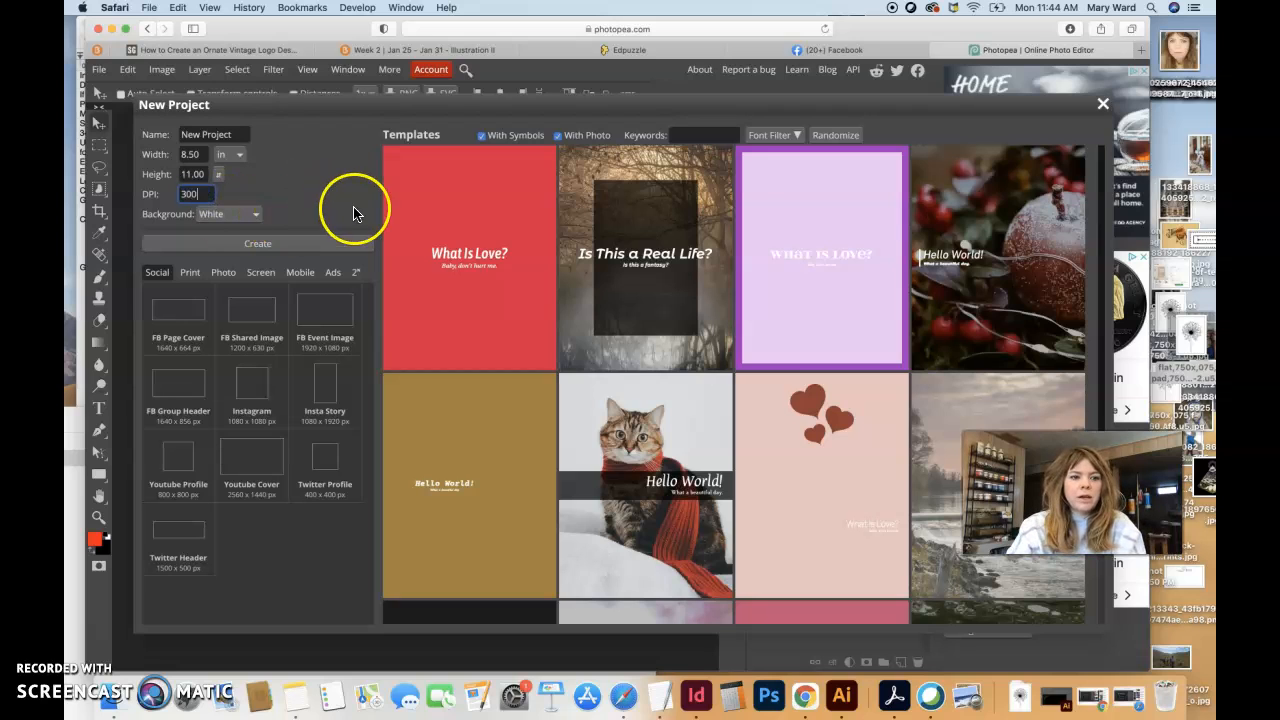
pyautogui.click(228, 214)
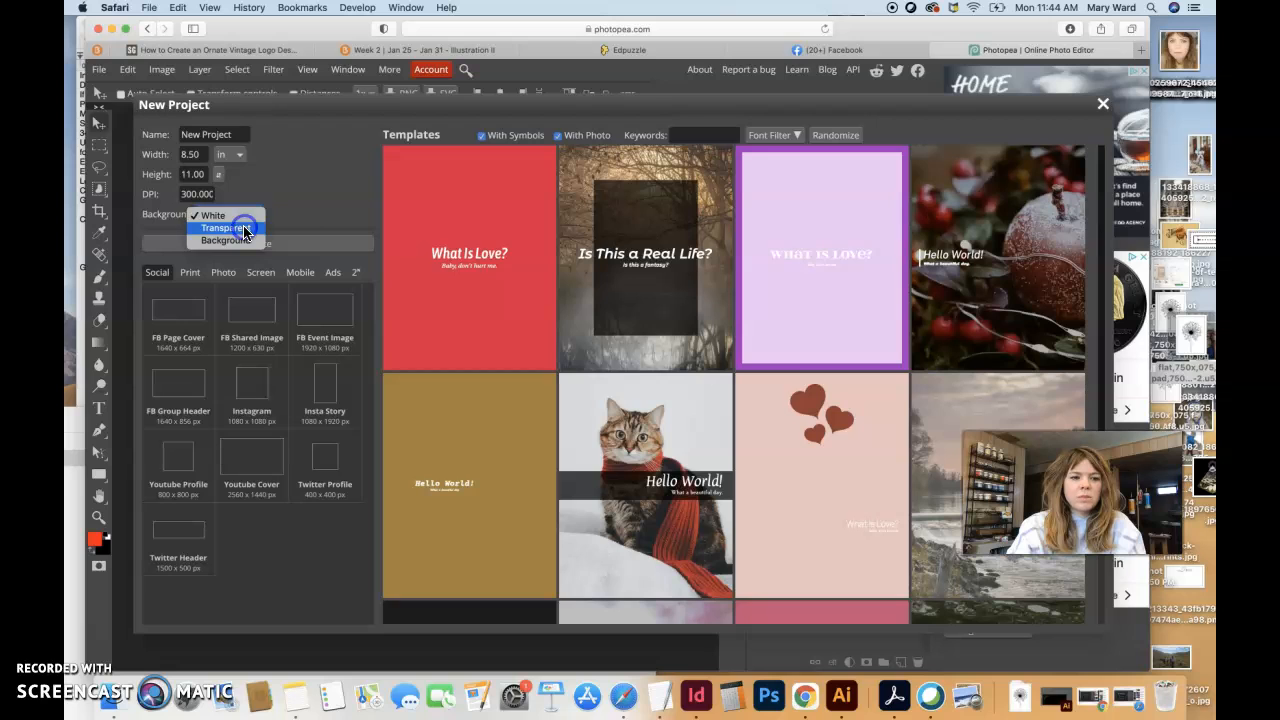
pyautogui.click(244, 229)
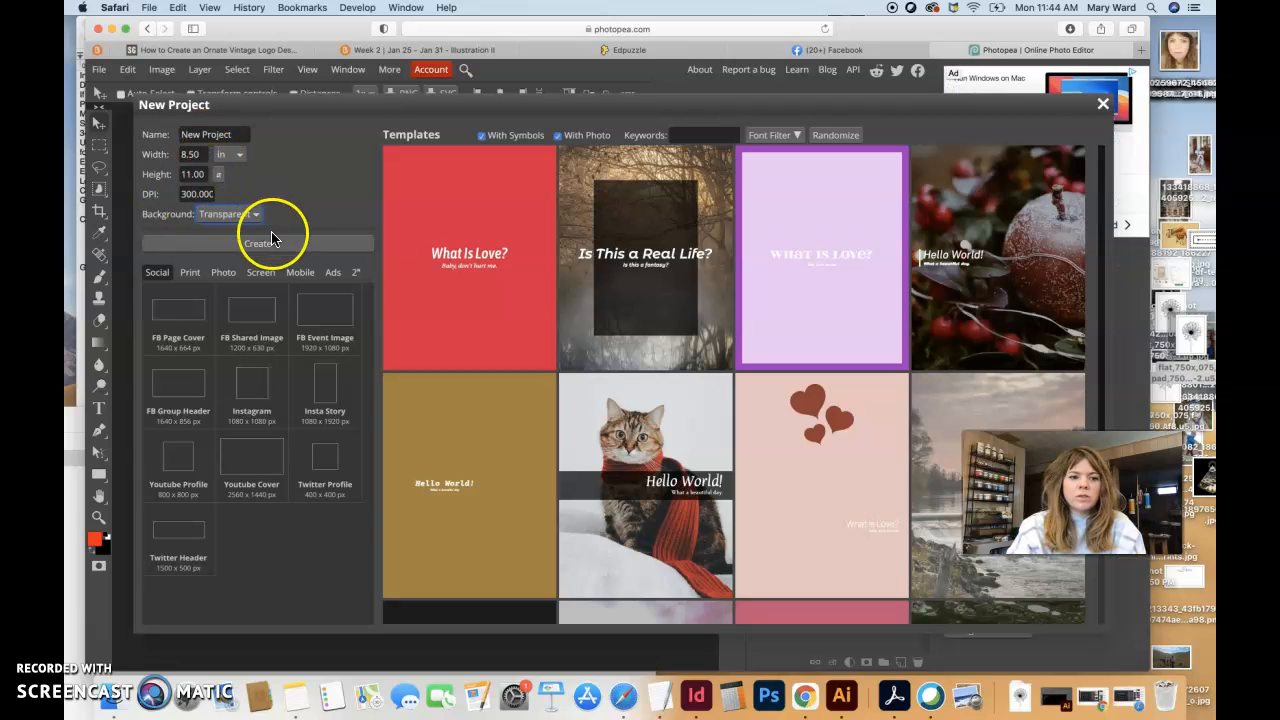
# Name the project PolyBackground and create it.
pyautogui.tripleClick(222, 134)
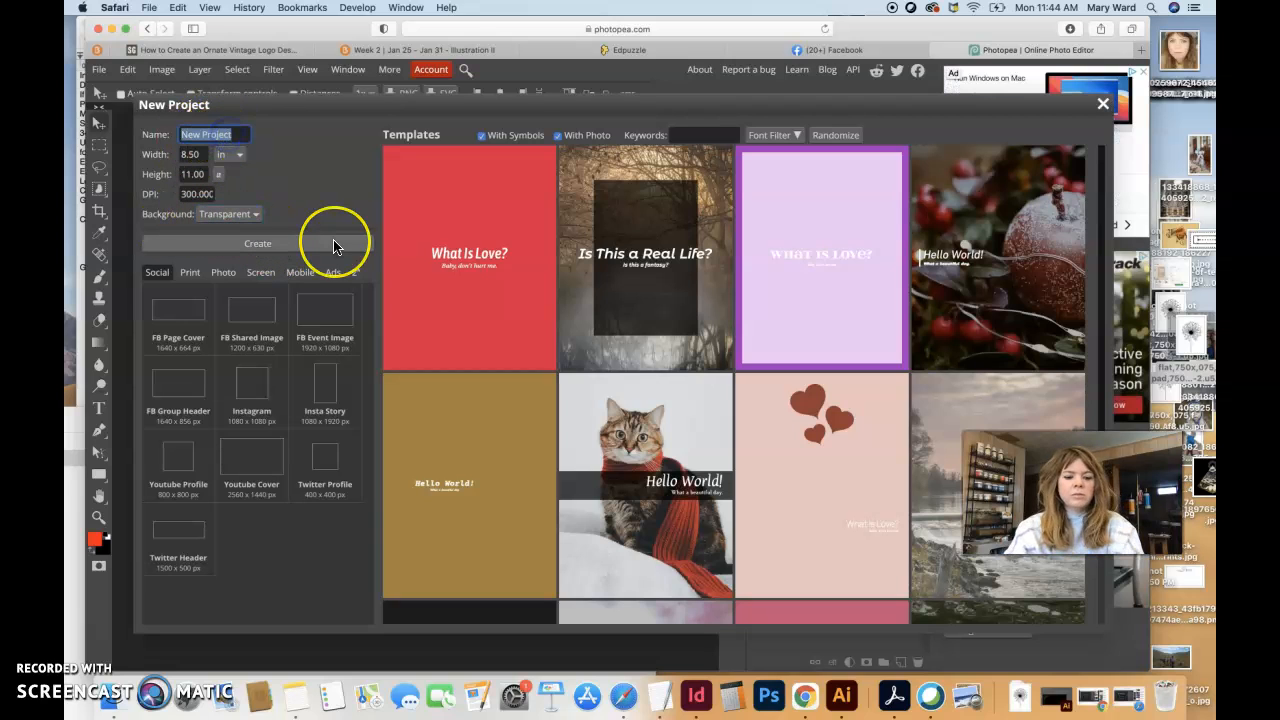
pyautogui.write('Bac')
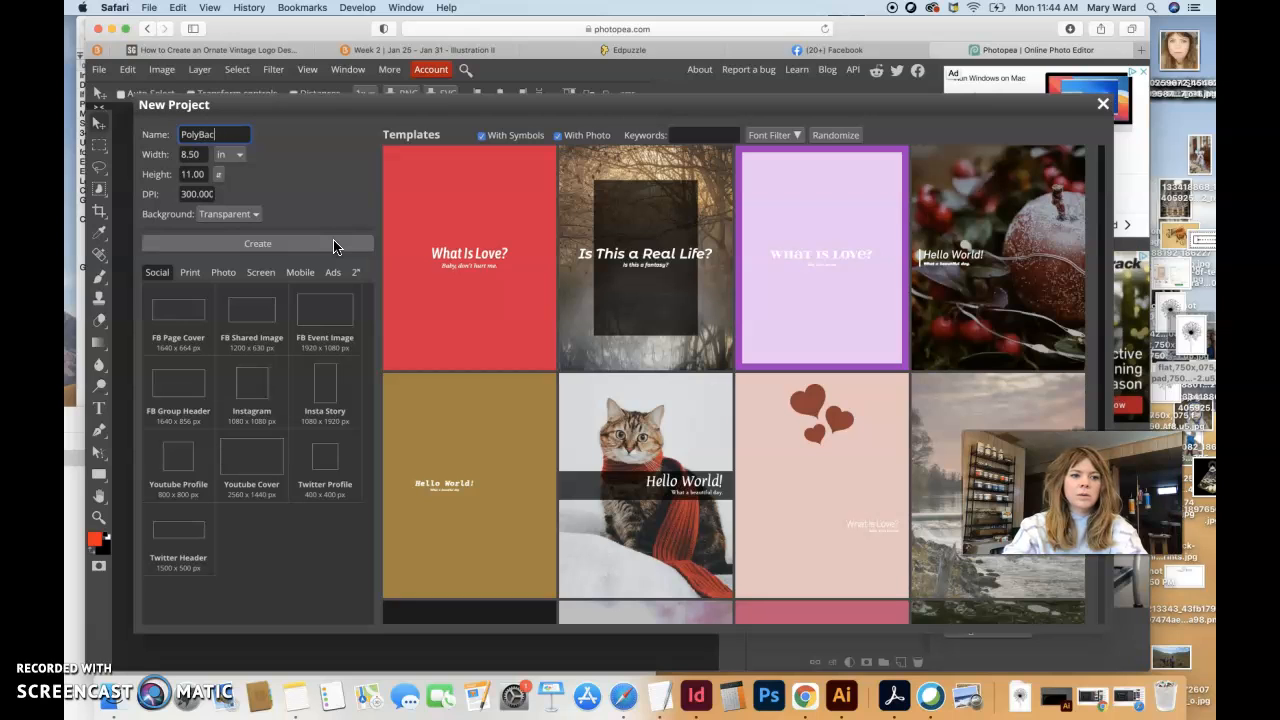
pyautogui.click(350, 287)
pyautogui.click(271, 251)
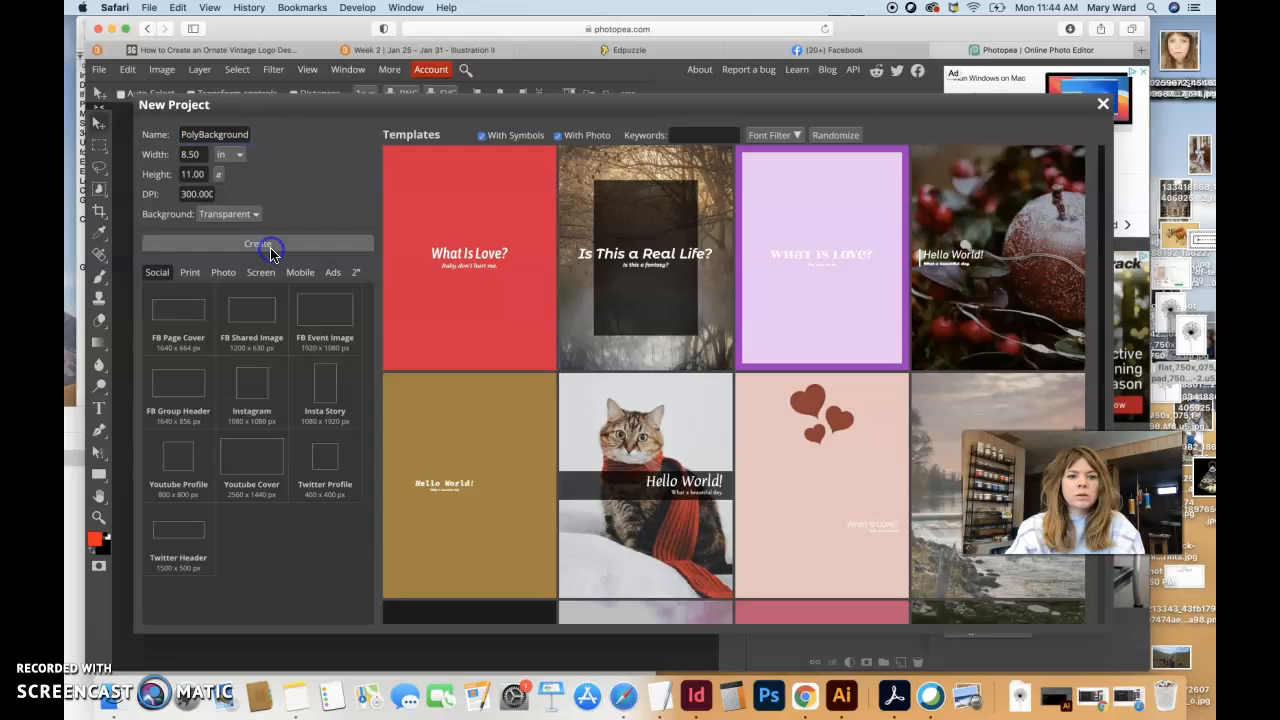
pyautogui.click(271, 251)
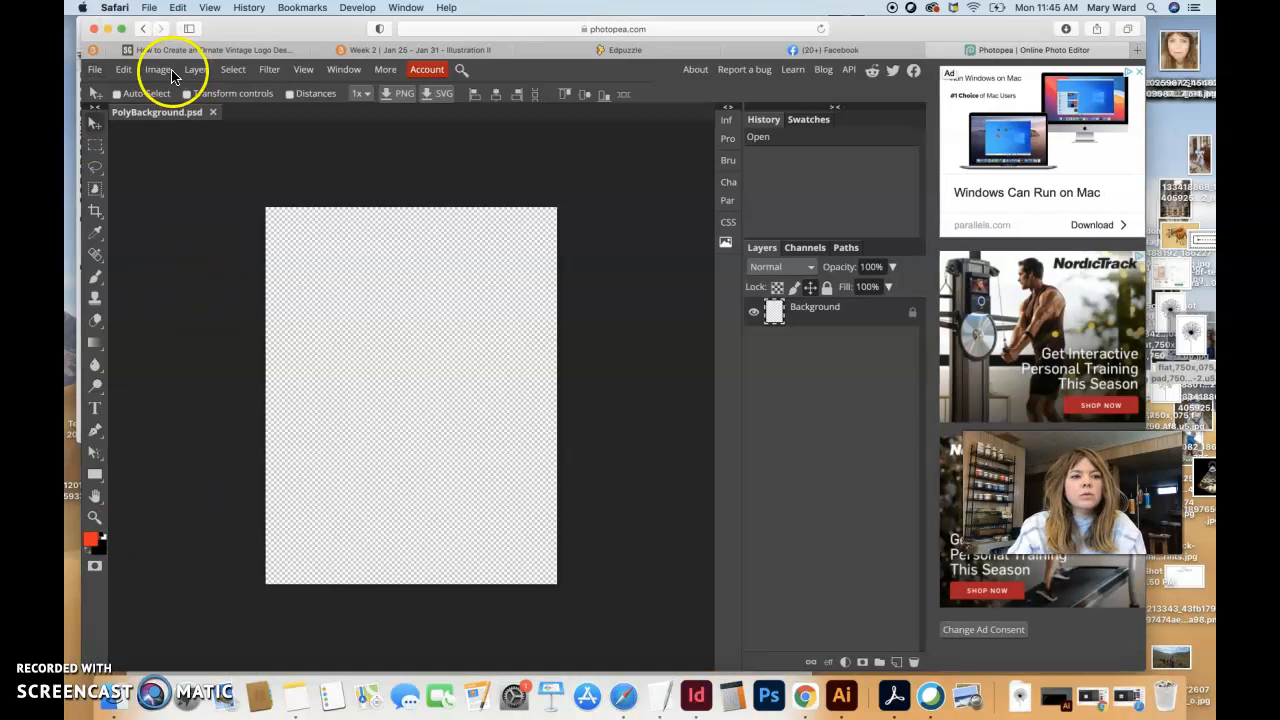
# Open the dandelion image flat,750x,075,f-pad,750x1000,f8f8f8.u5.jpg from the Downloads folder.
pyautogui.click(94, 69)
pyautogui.click(108, 108)
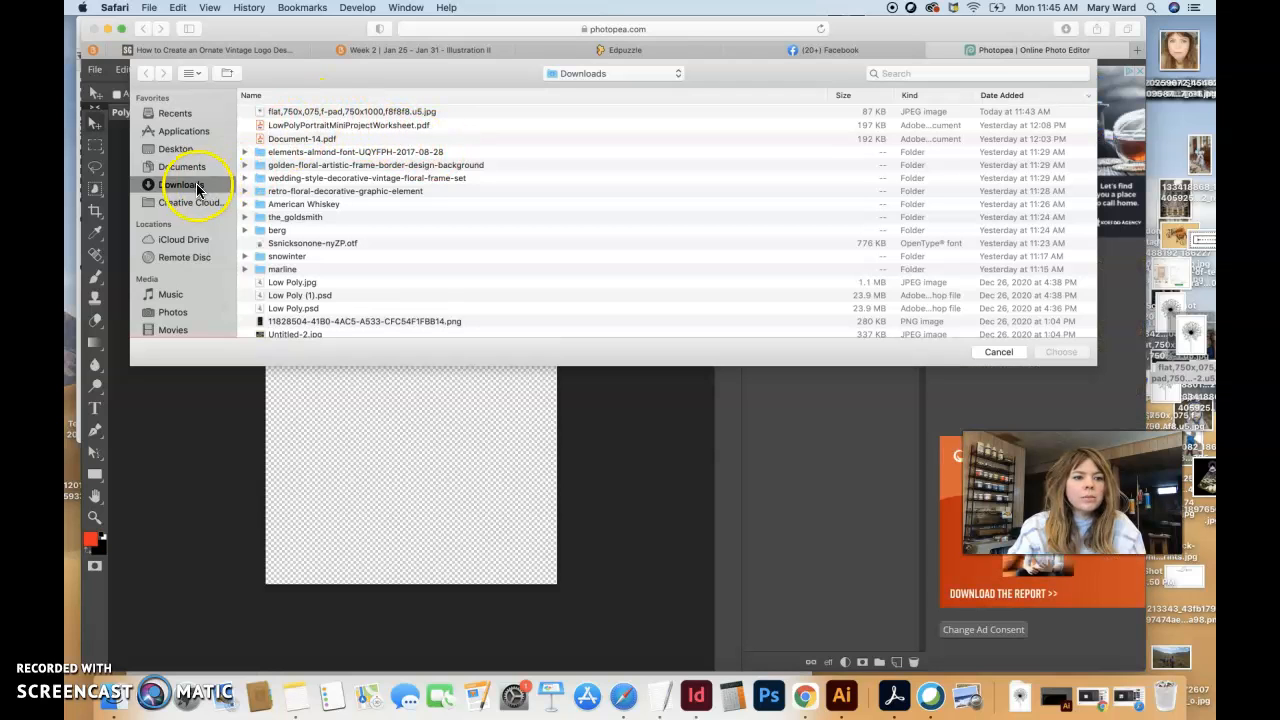
pyautogui.click(310, 112)
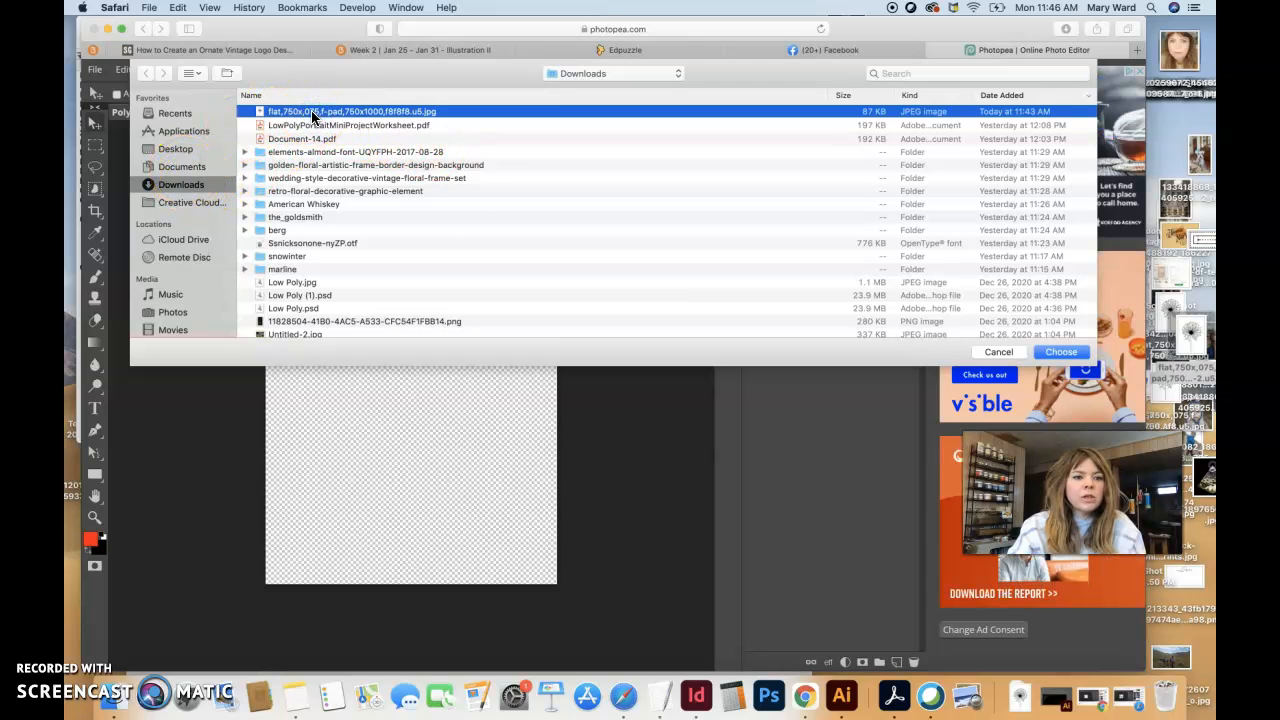
pyautogui.click(1060, 352)
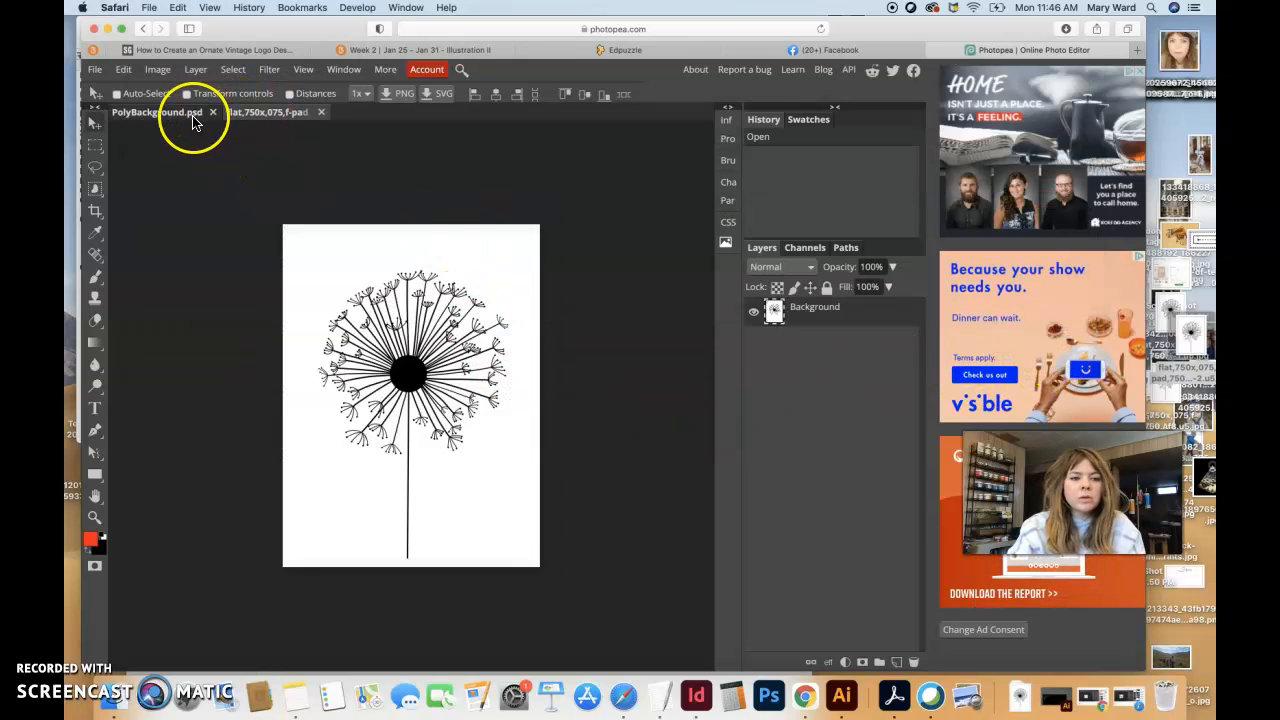
# Select the white area around the dandelion with the Magic Wand and invert the selection to isolate the flower.
pyautogui.click(93, 193)
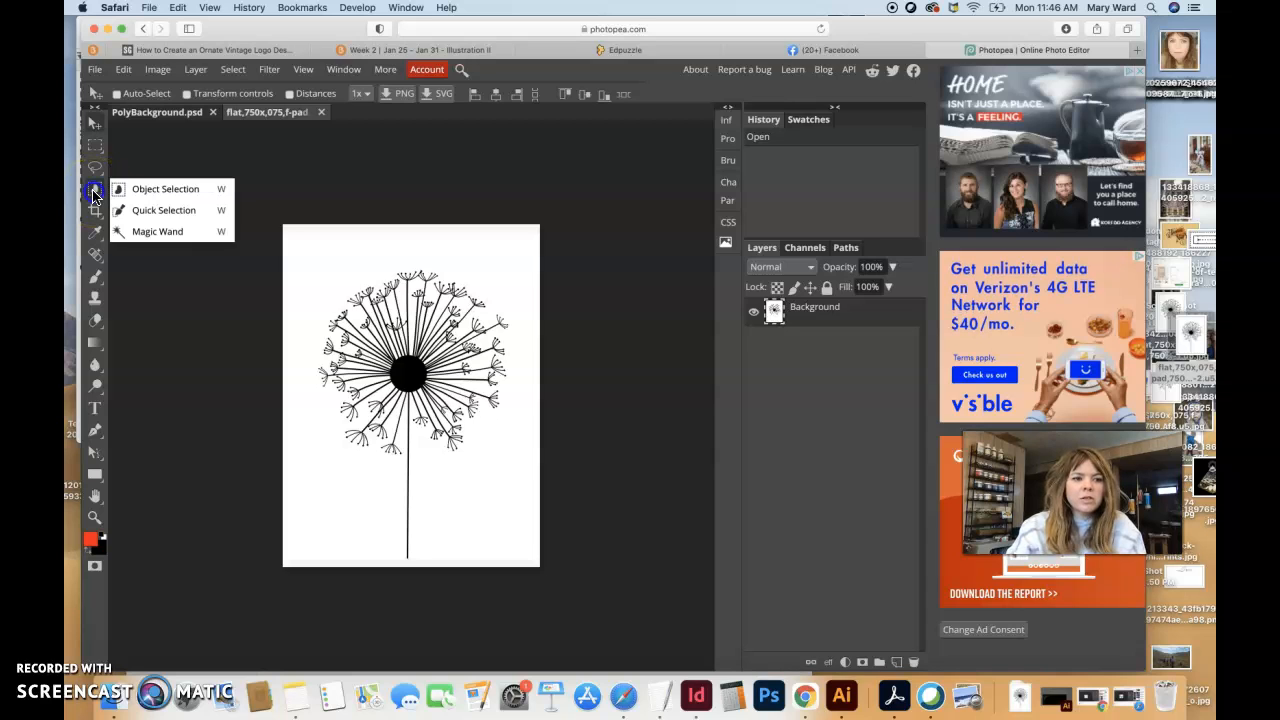
pyautogui.click(152, 233)
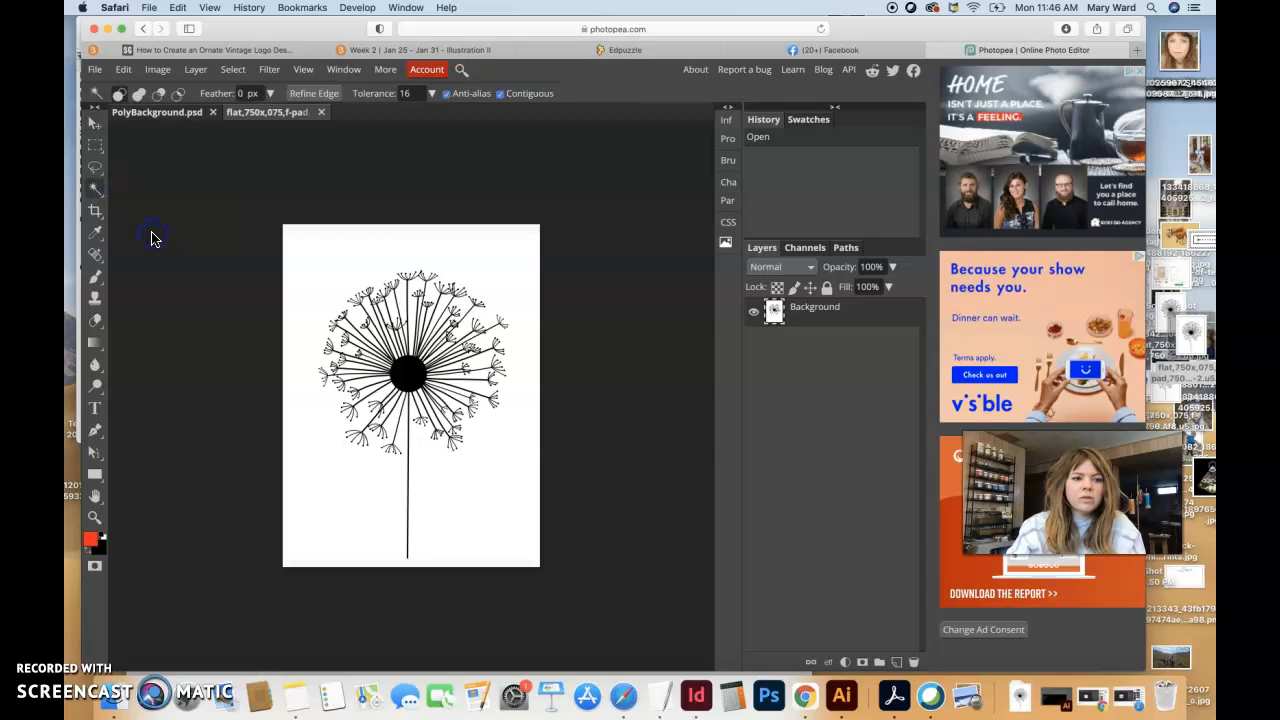
pyautogui.click(325, 259)
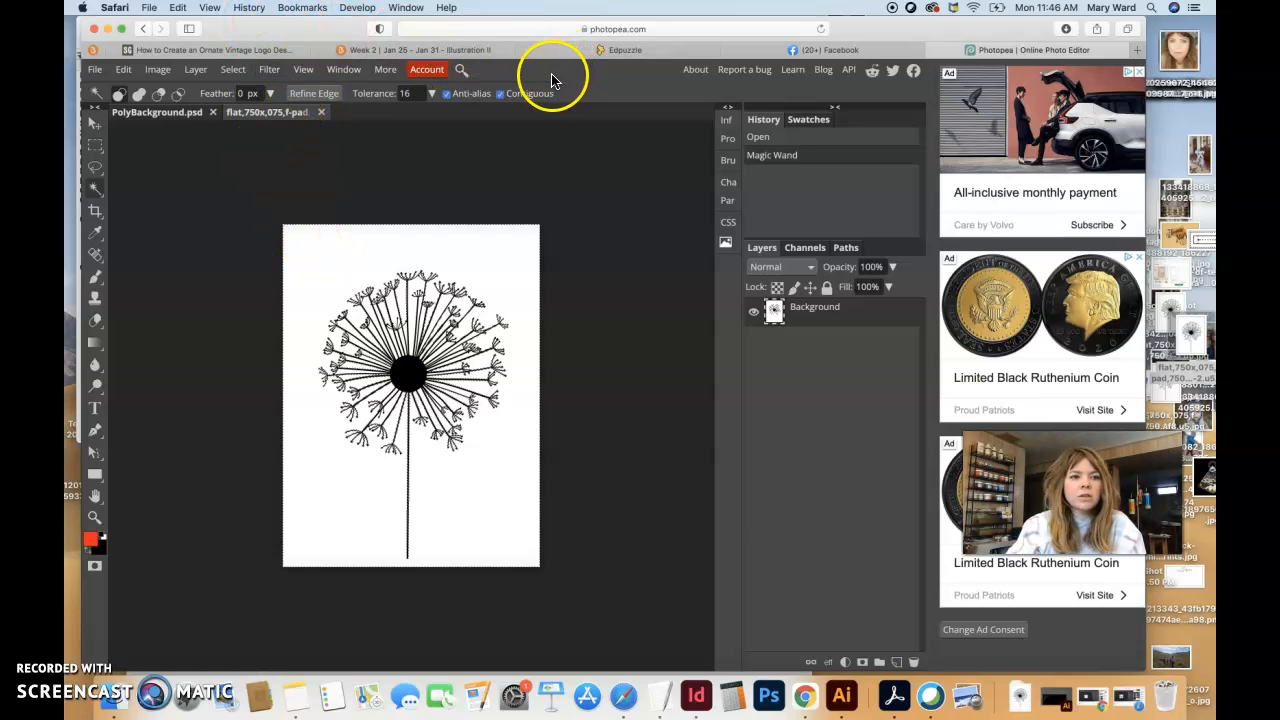
pyautogui.moveTo(326, 30); pyautogui.dragTo(313, 29)
pyautogui.click(219, 69)
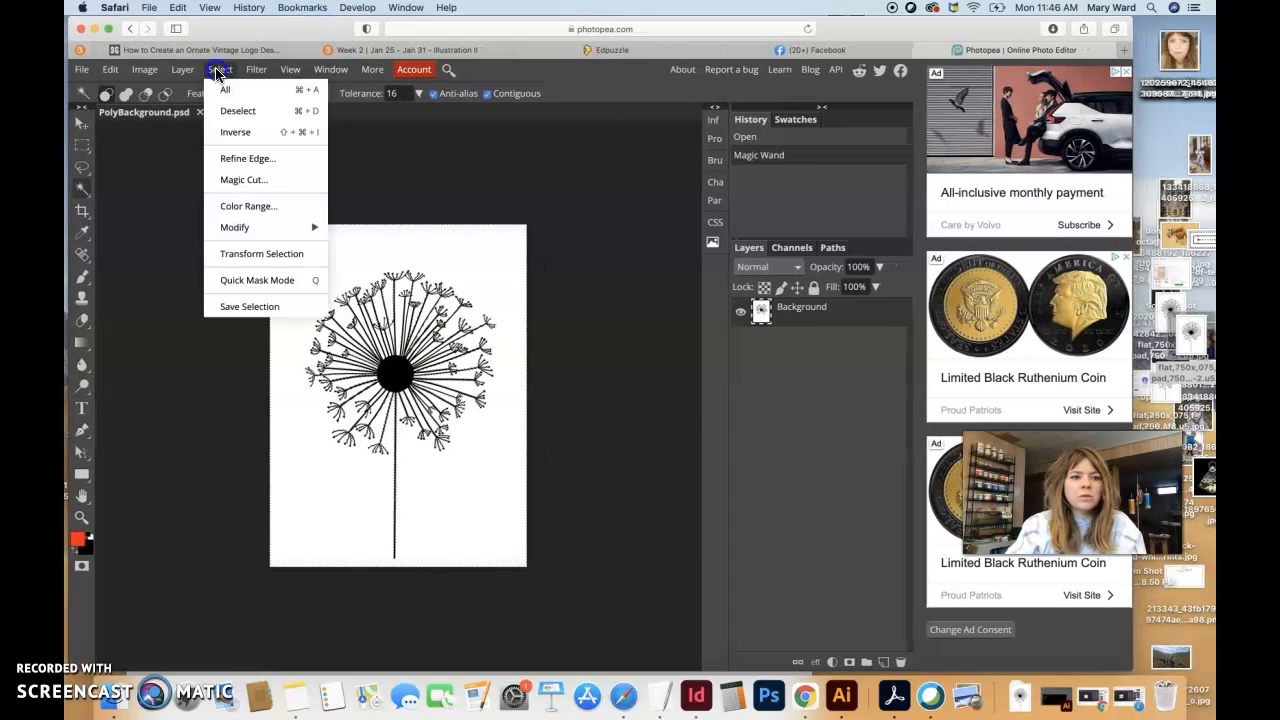
pyautogui.click(226, 131)
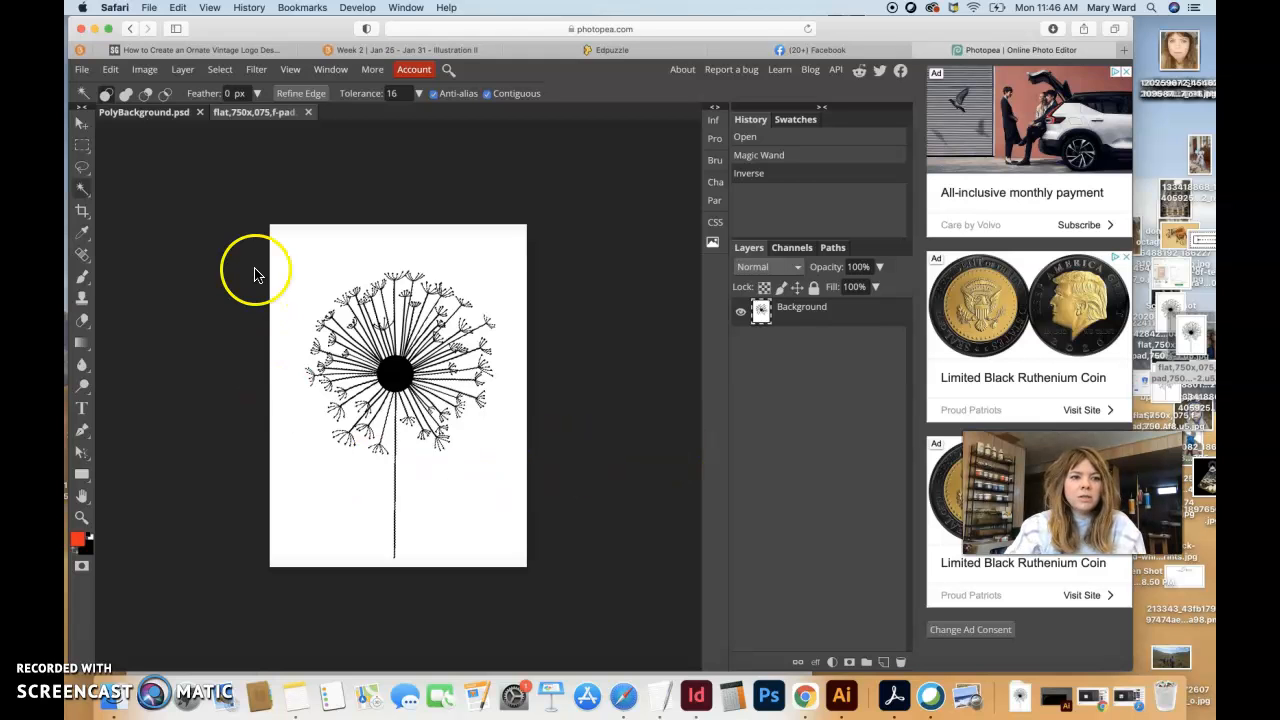
# Add a new layer to the PolyBackground document and paste the dandelion into it.
pyautogui.click(155, 115)
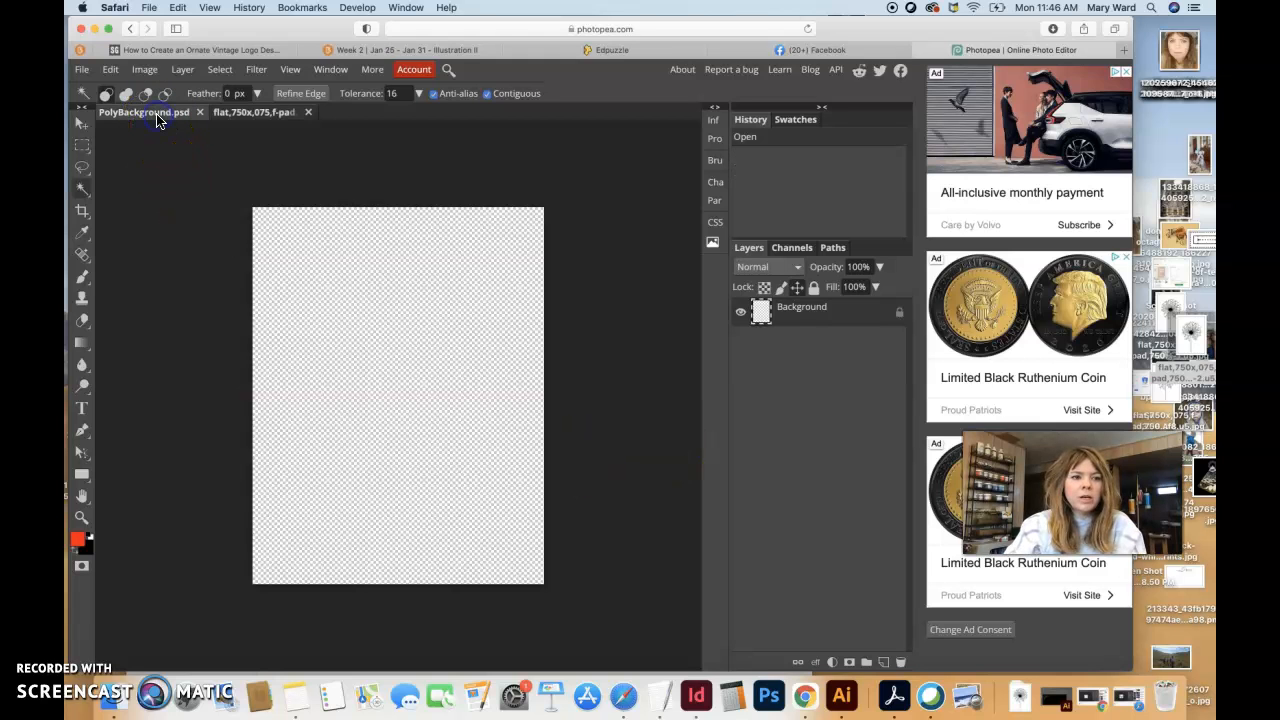
pyautogui.click(884, 663)
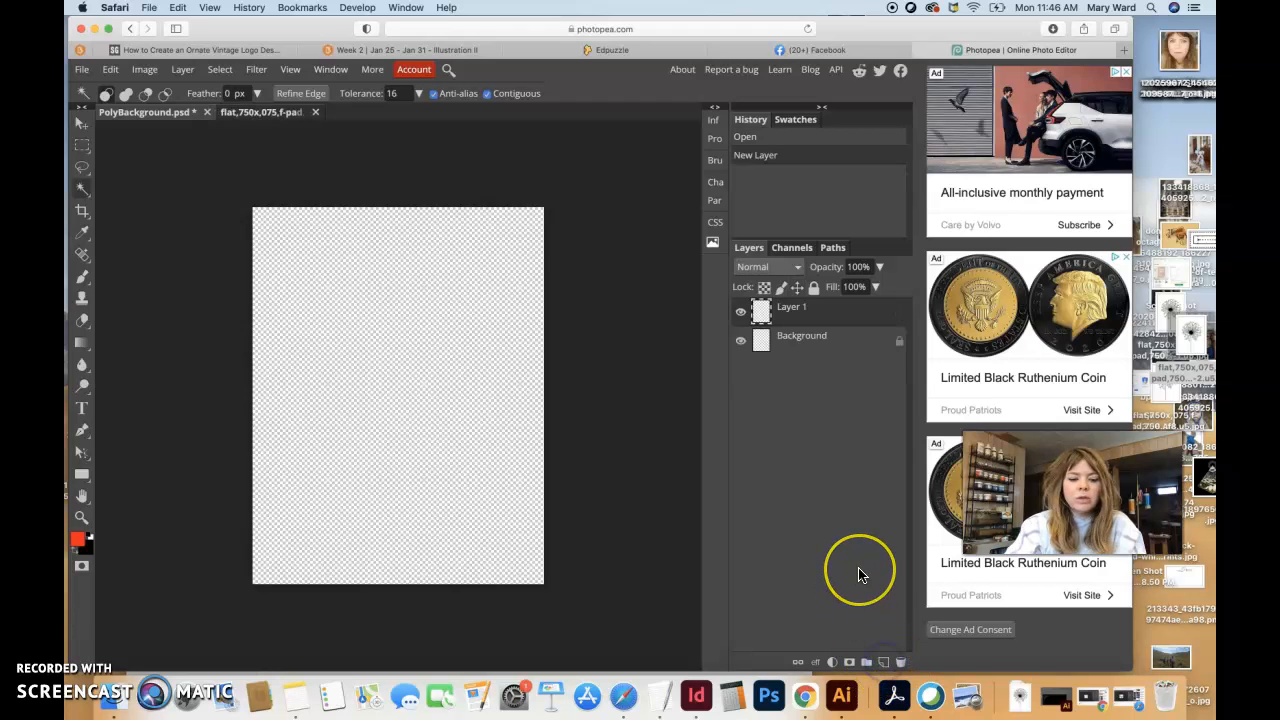
pyautogui.press('super+v')
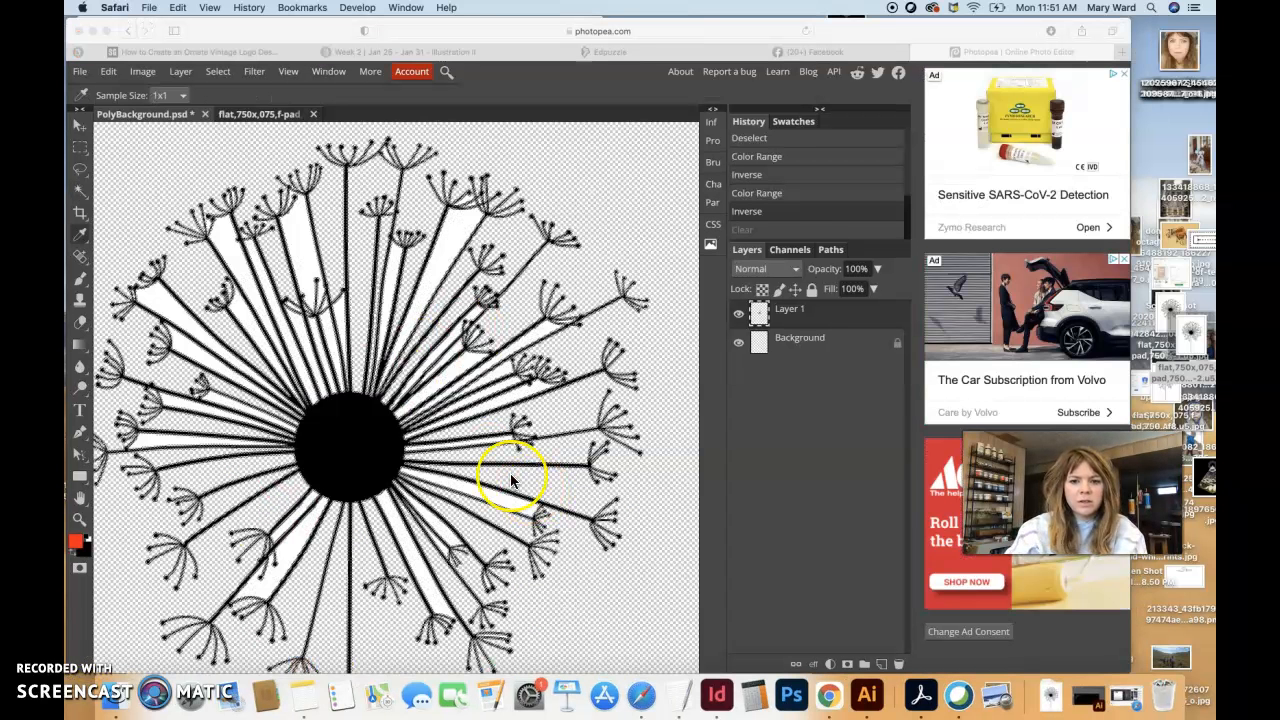
# Check the white remnants between the dandelion's stalks up close and deselect the active selection.
pyautogui.click(648, 493)
pyautogui.press('super+0')
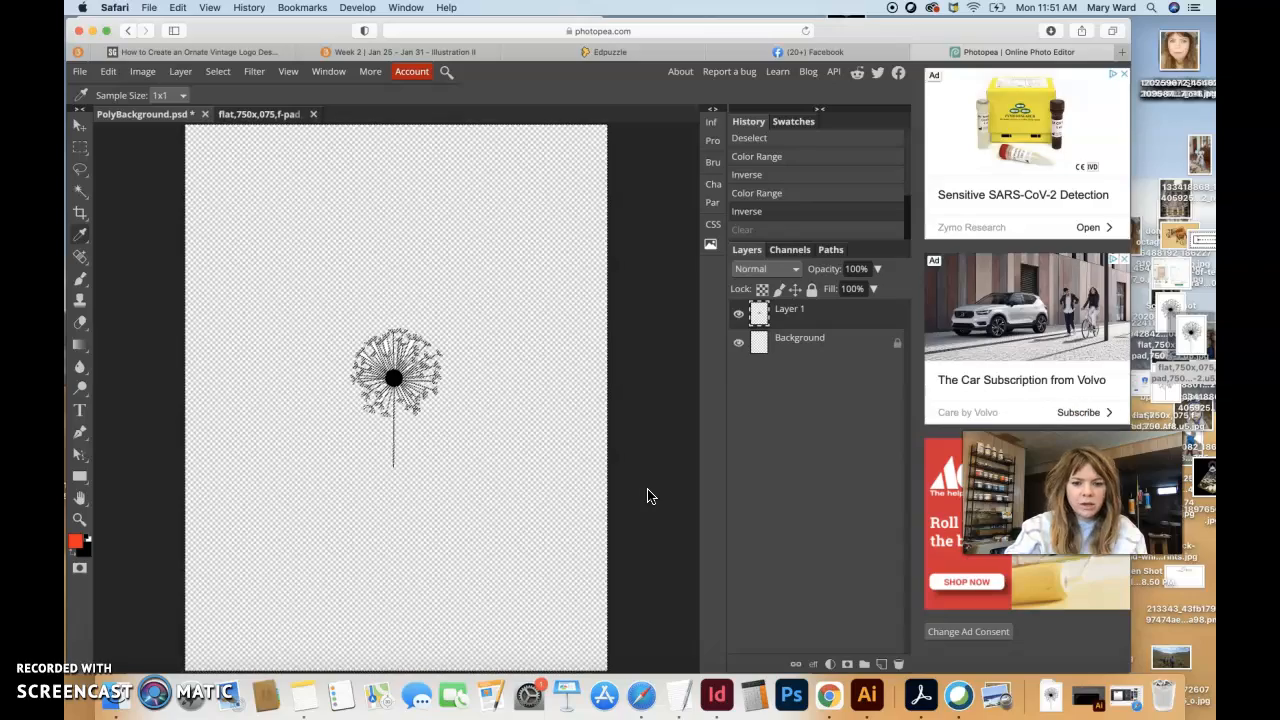
pyautogui.press('super+equal')
pyautogui.press('super+equal')
pyautogui.press('super+equal')
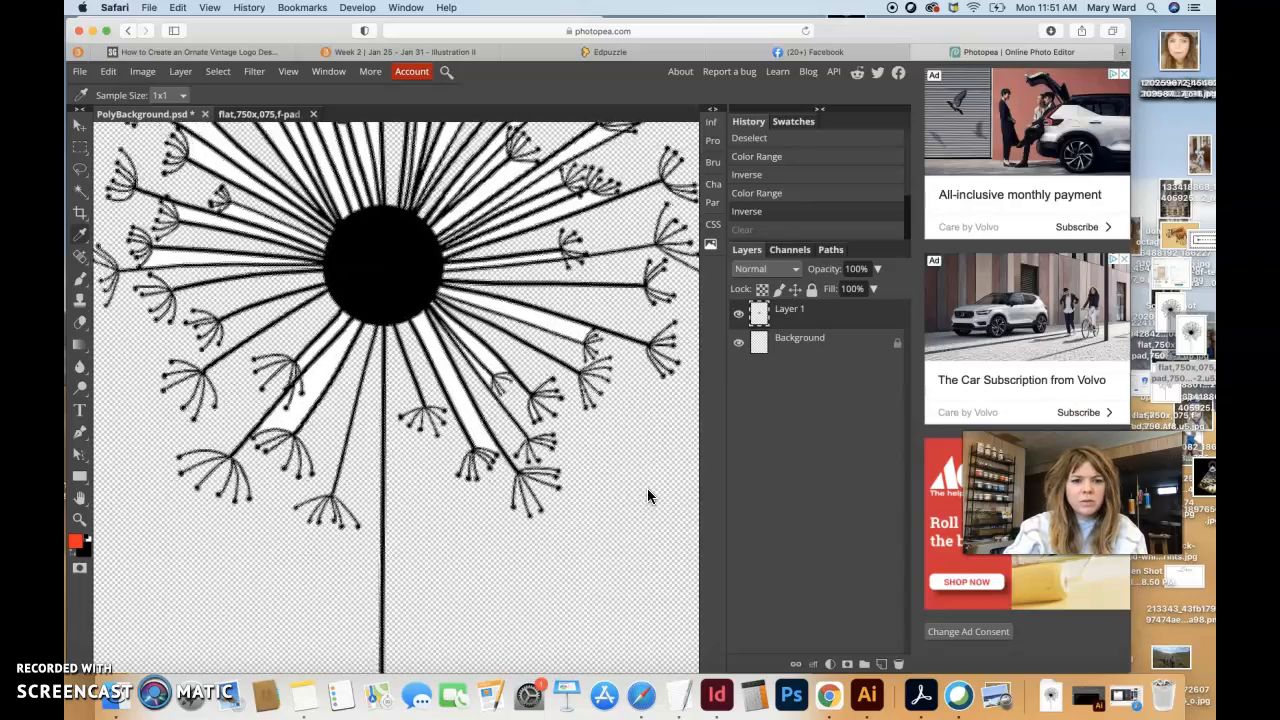
pyautogui.moveTo(443, 371); pyautogui.dragTo(460, 573)
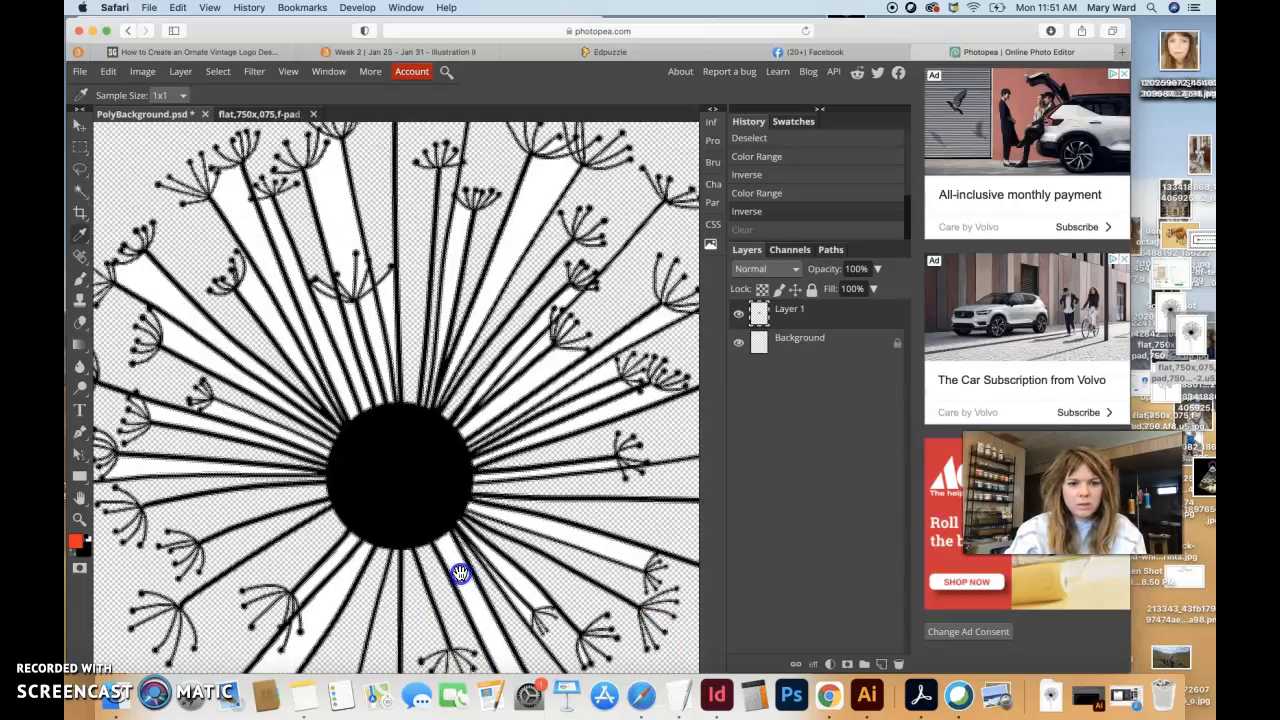
pyautogui.press('super+d')
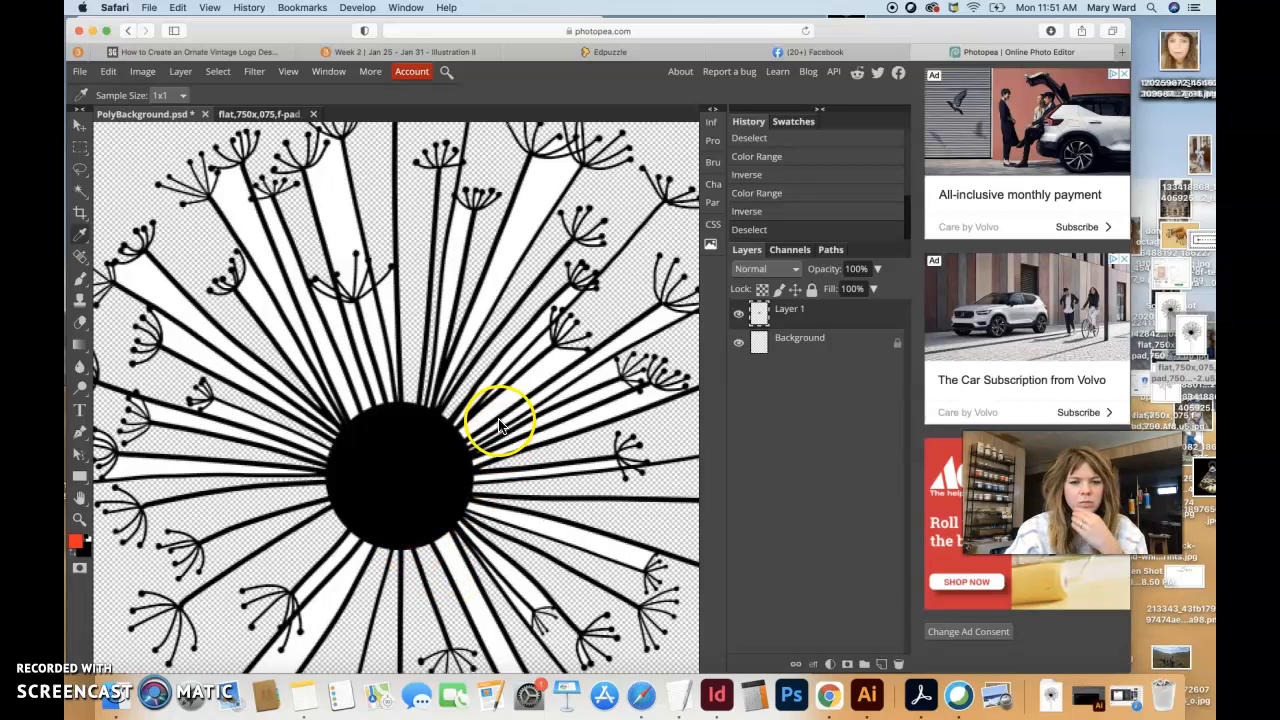
# Delete white gaps between the stalks in the dandelion head's upper-left part one by one with the Magic Wand.
pyautogui.click(76, 195)
pyautogui.click(155, 288)
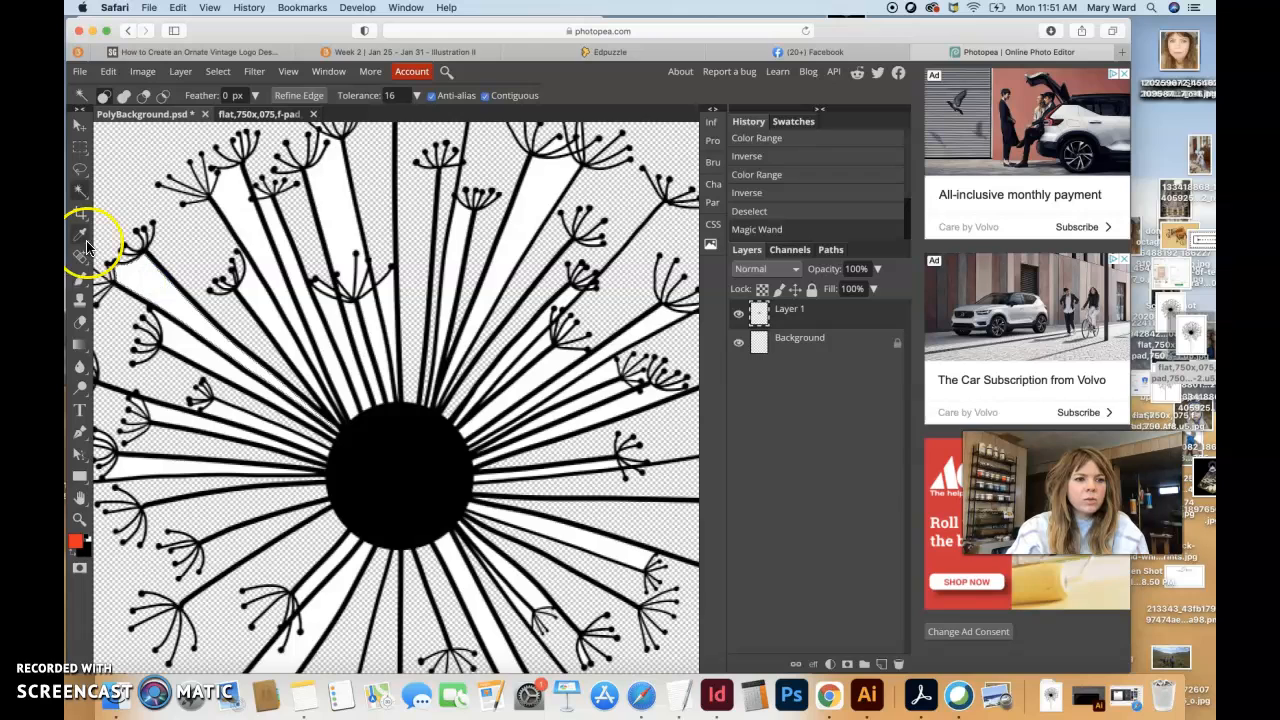
pyautogui.press('Delete')
pyautogui.click(245, 225)
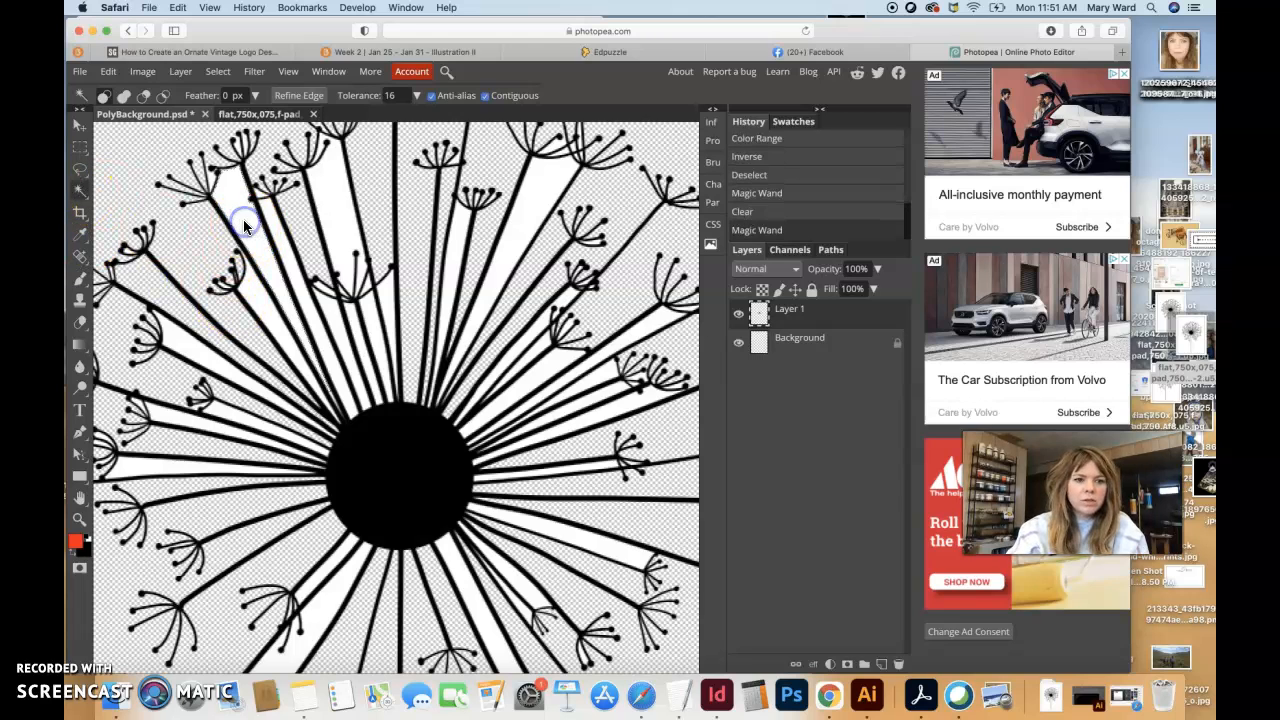
pyautogui.press('Delete')
pyautogui.click(285, 224)
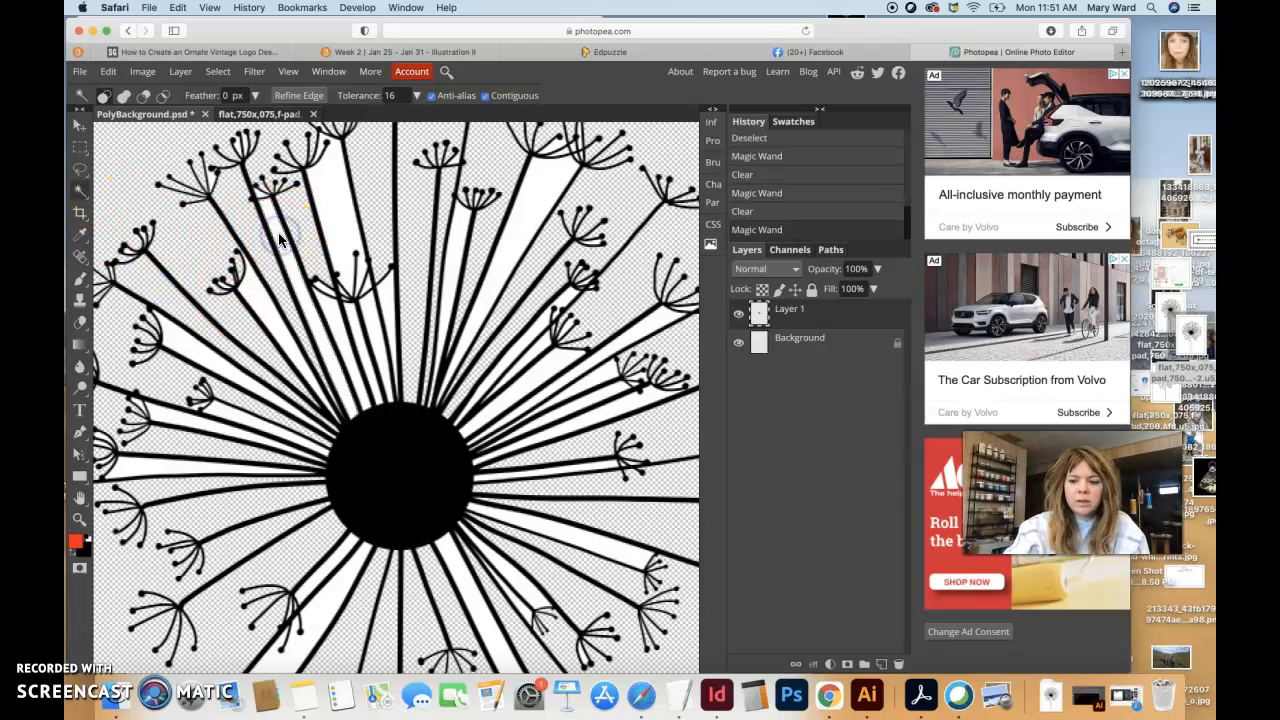
pyautogui.press('Delete')
pyautogui.click(259, 289)
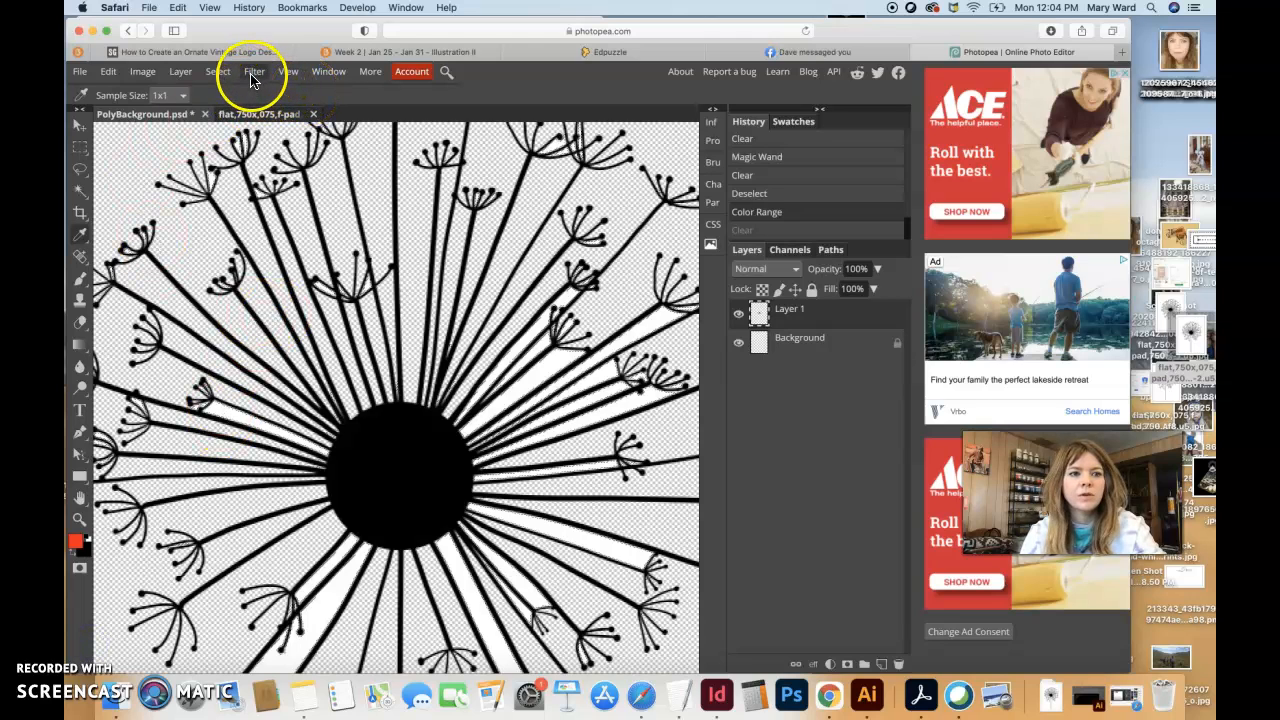
# Select all the remaining white between the dandelion's stalks using Color Range in Replace mode with fuzziness 39, and delete it.
pyautogui.click(218, 72)
pyautogui.click(246, 207)
pyautogui.click(473, 316)
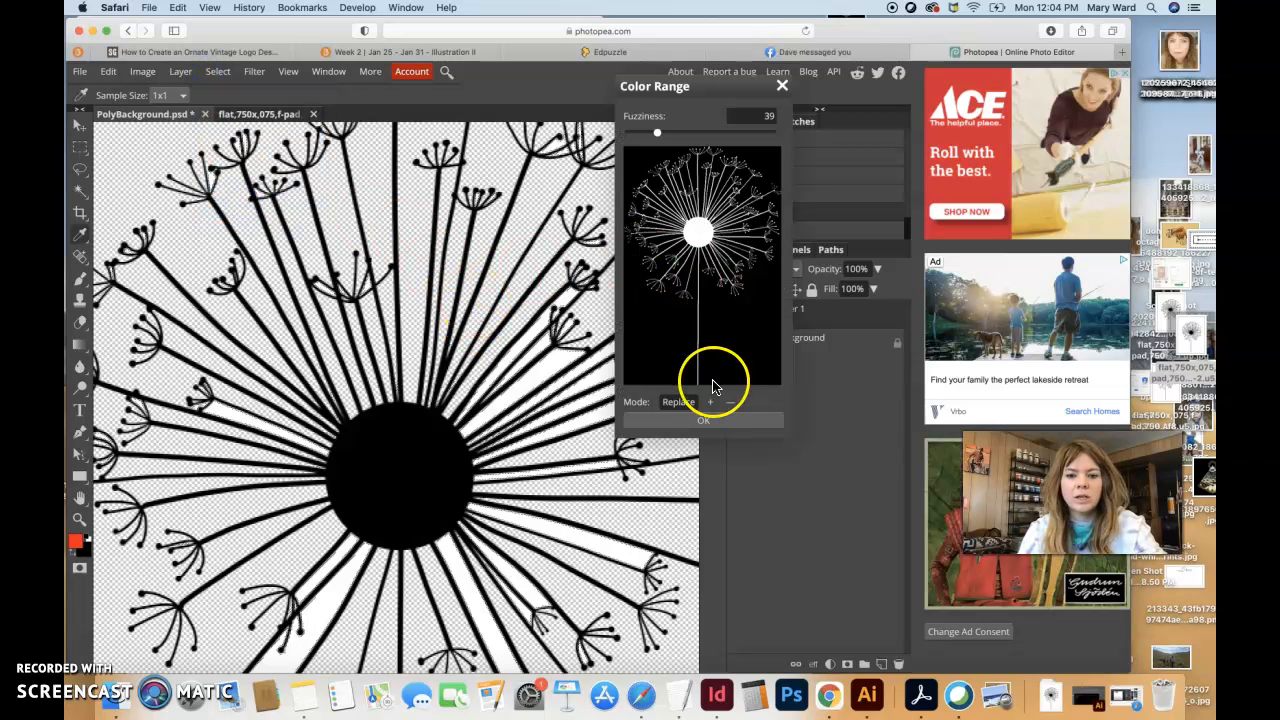
pyautogui.click(677, 403)
pyautogui.click(536, 379)
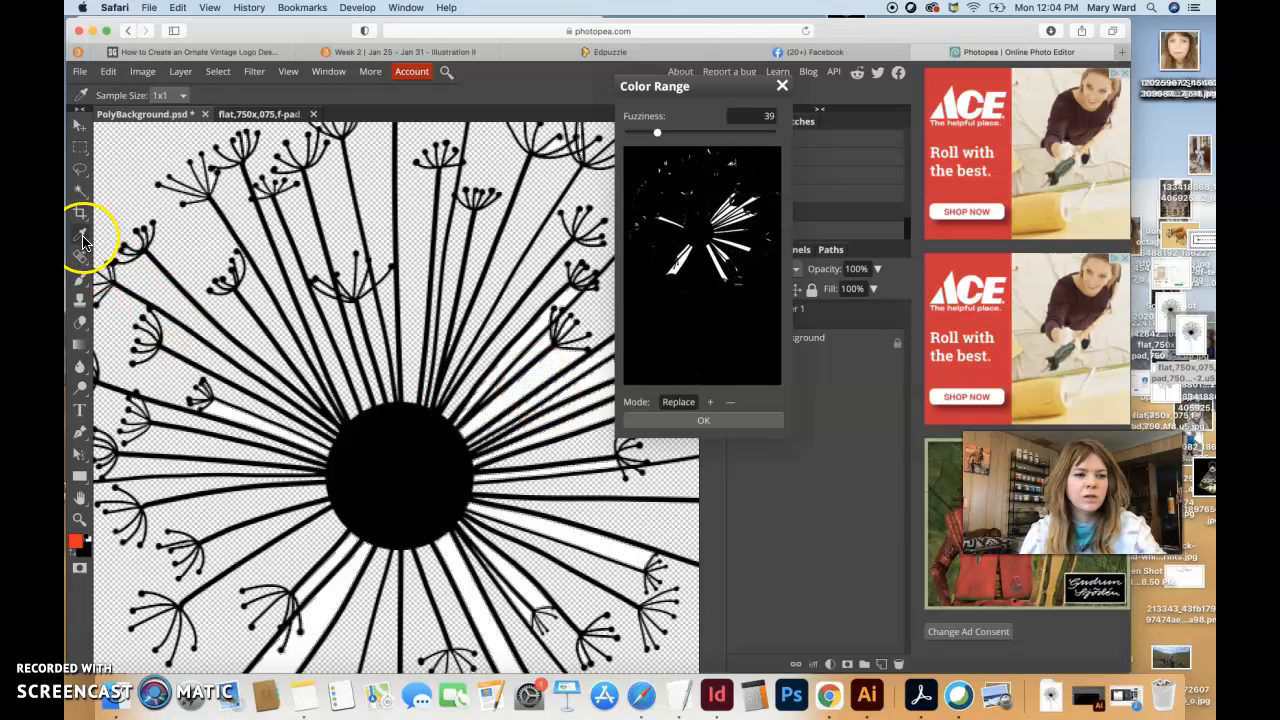
pyautogui.click(544, 369)
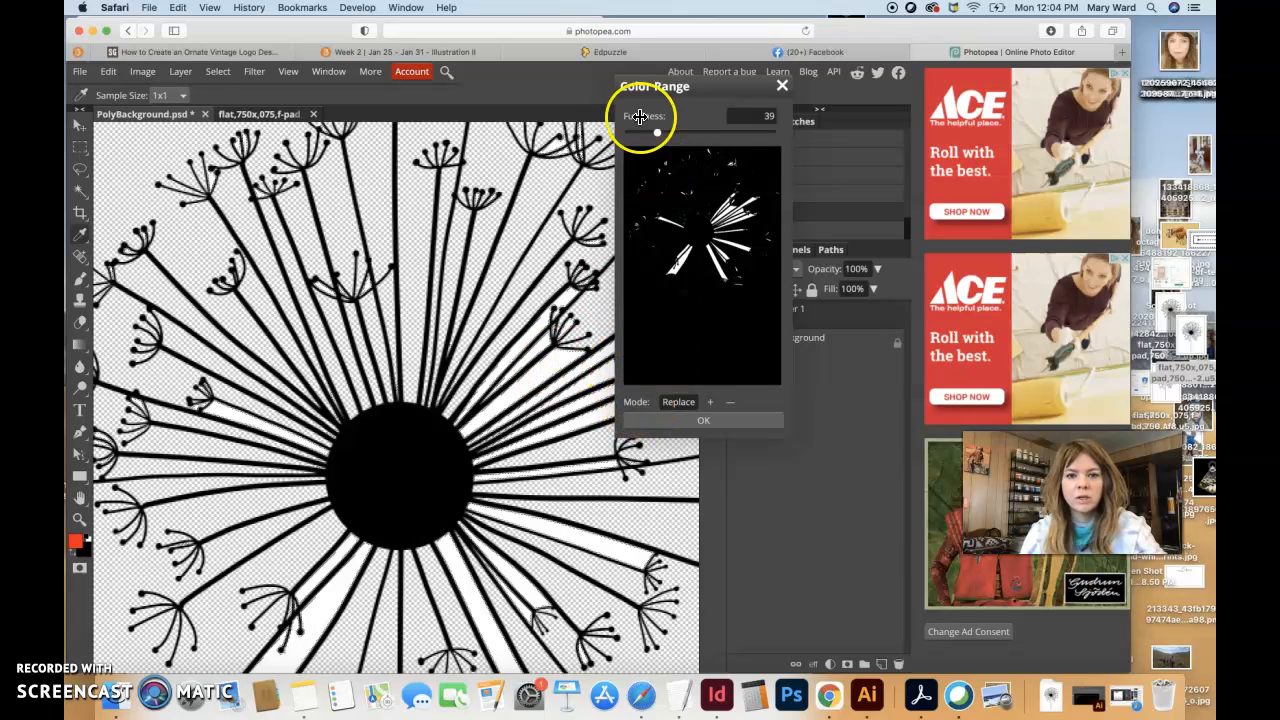
pyautogui.click(679, 405)
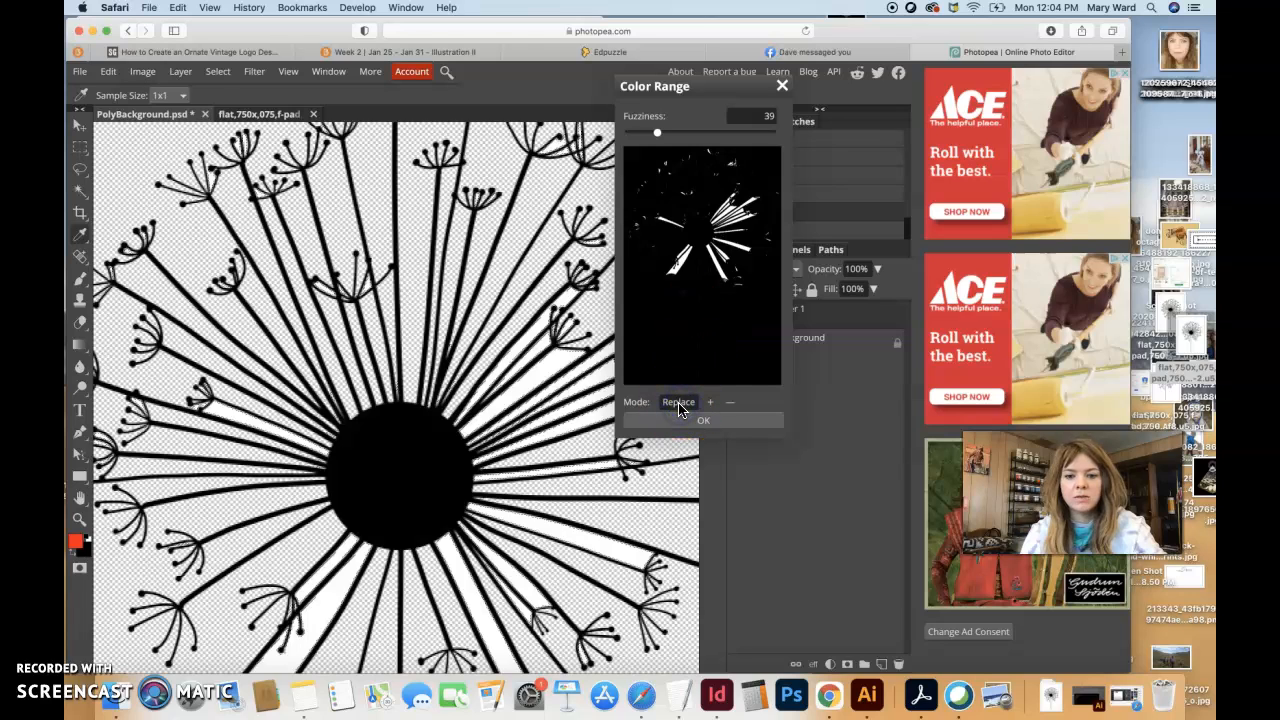
pyautogui.click(708, 403)
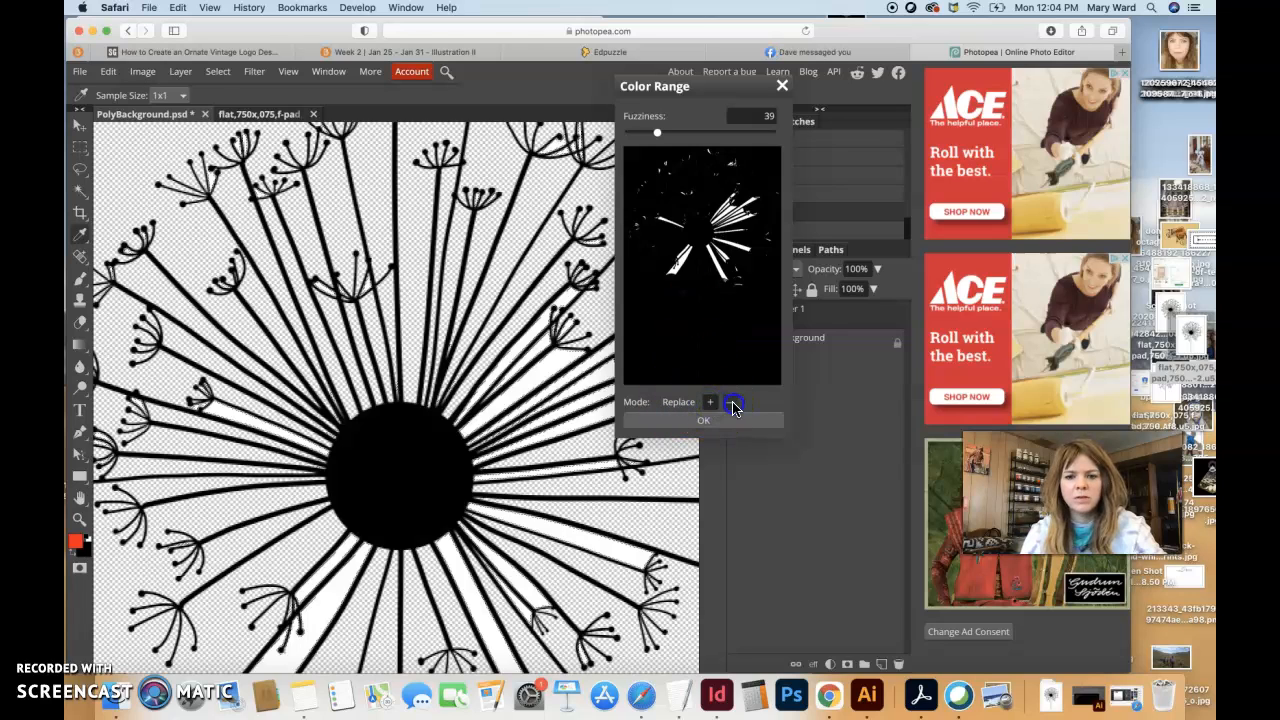
pyautogui.click(680, 405)
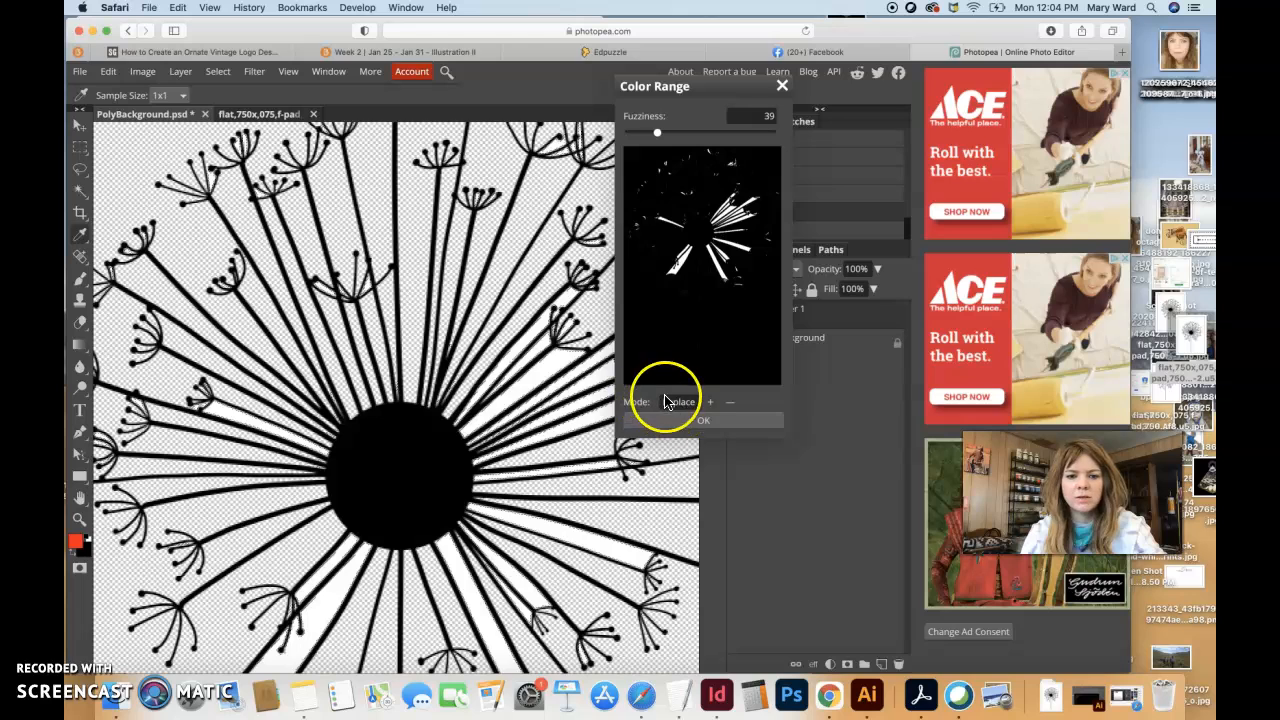
pyautogui.click(544, 372)
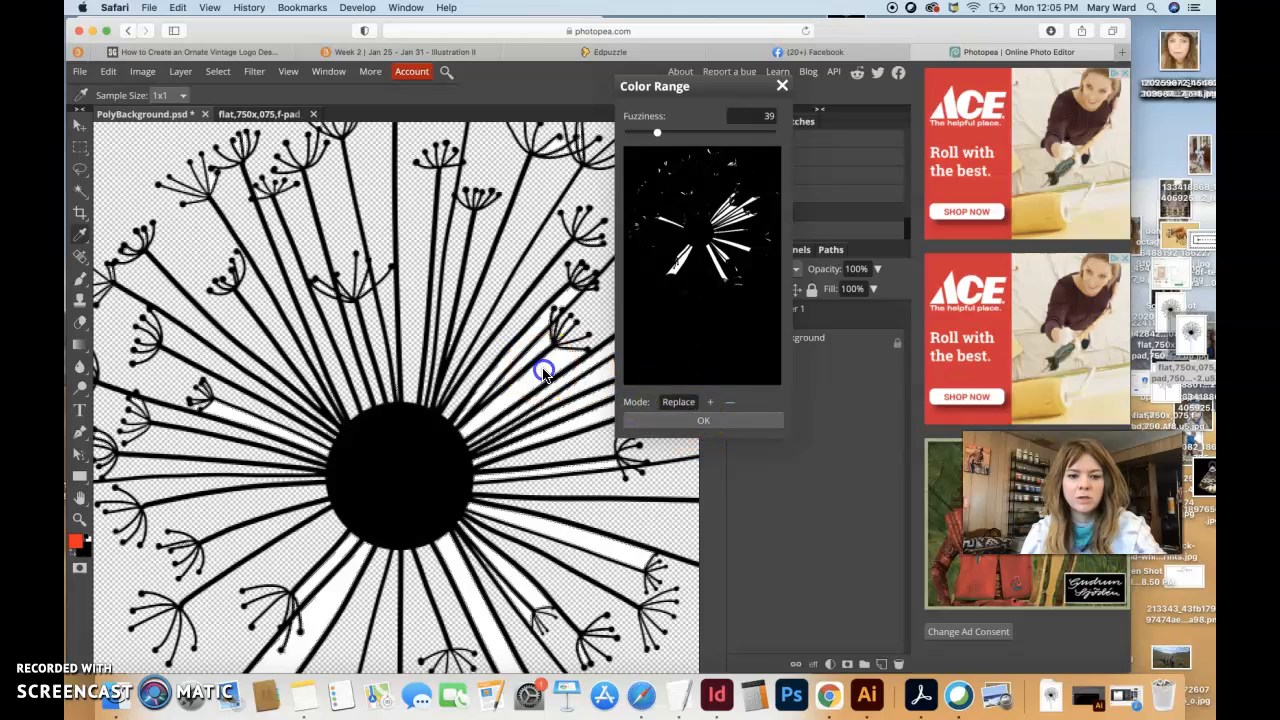
pyautogui.click(704, 422)
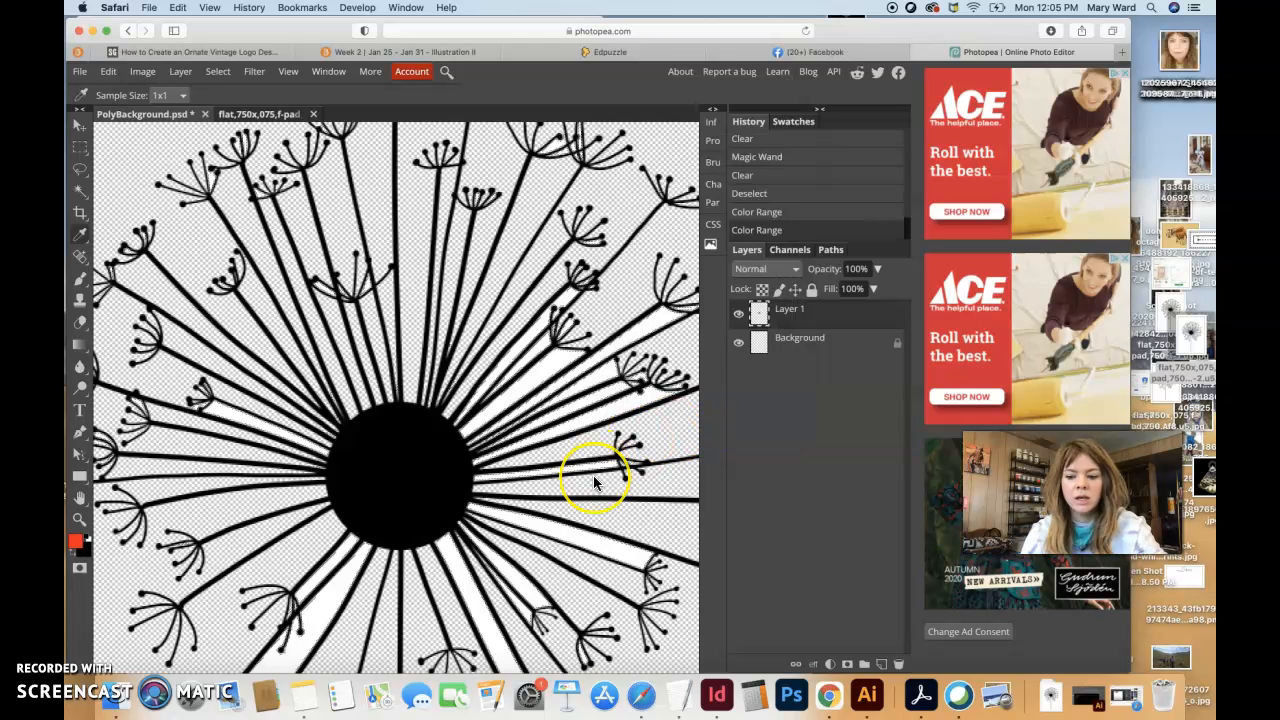
pyautogui.press('Delete')
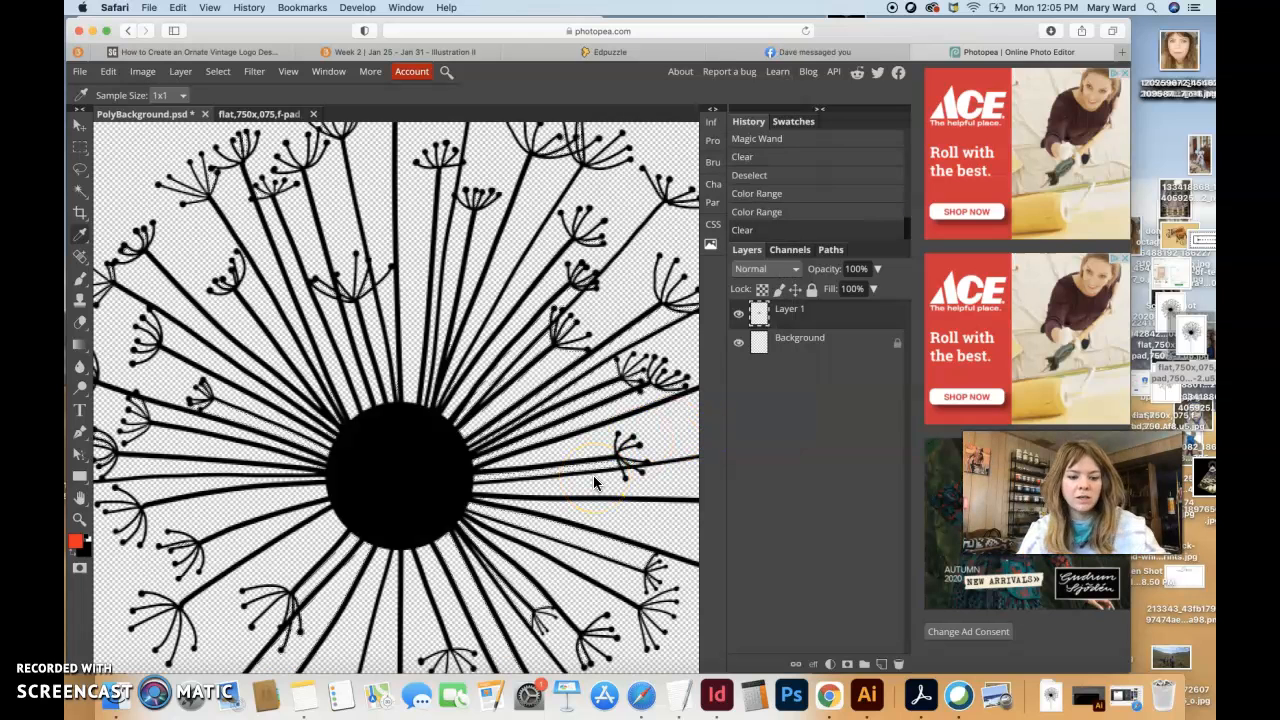
pyautogui.press('super+0')
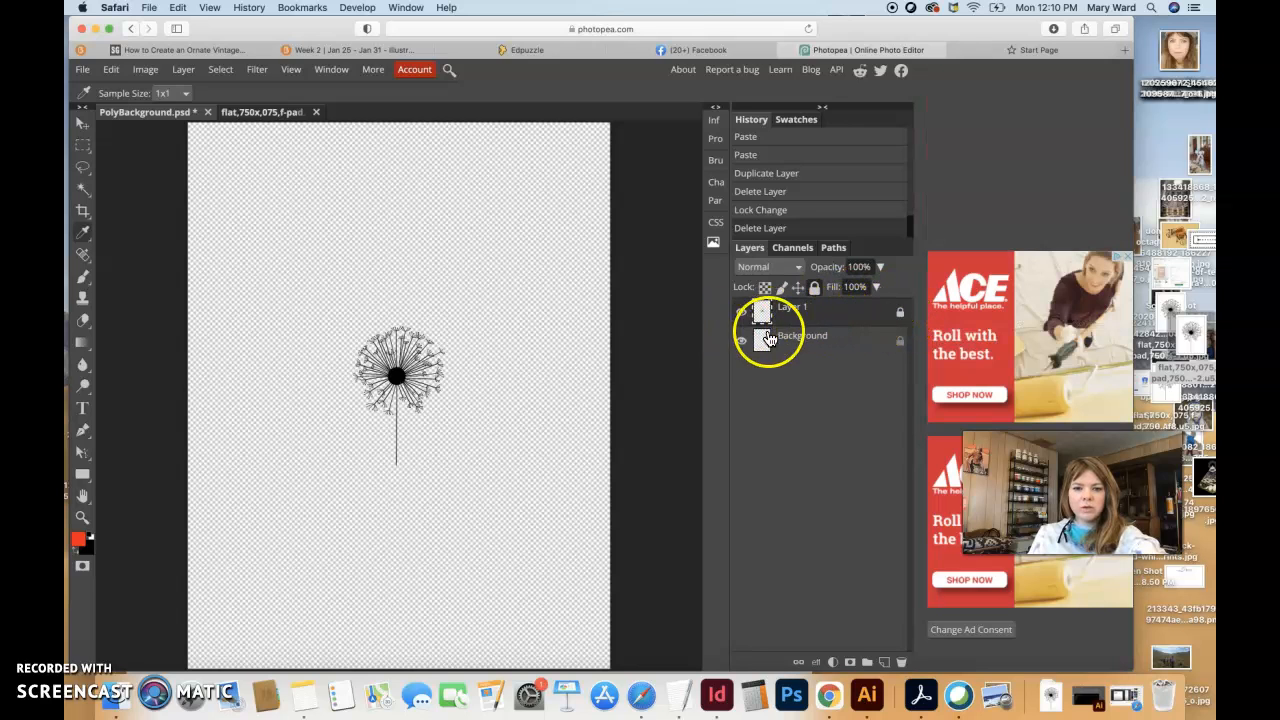
# Unlock Layer 1 and invert its colors to turn the black dandelion white.
pyautogui.click(900, 313)
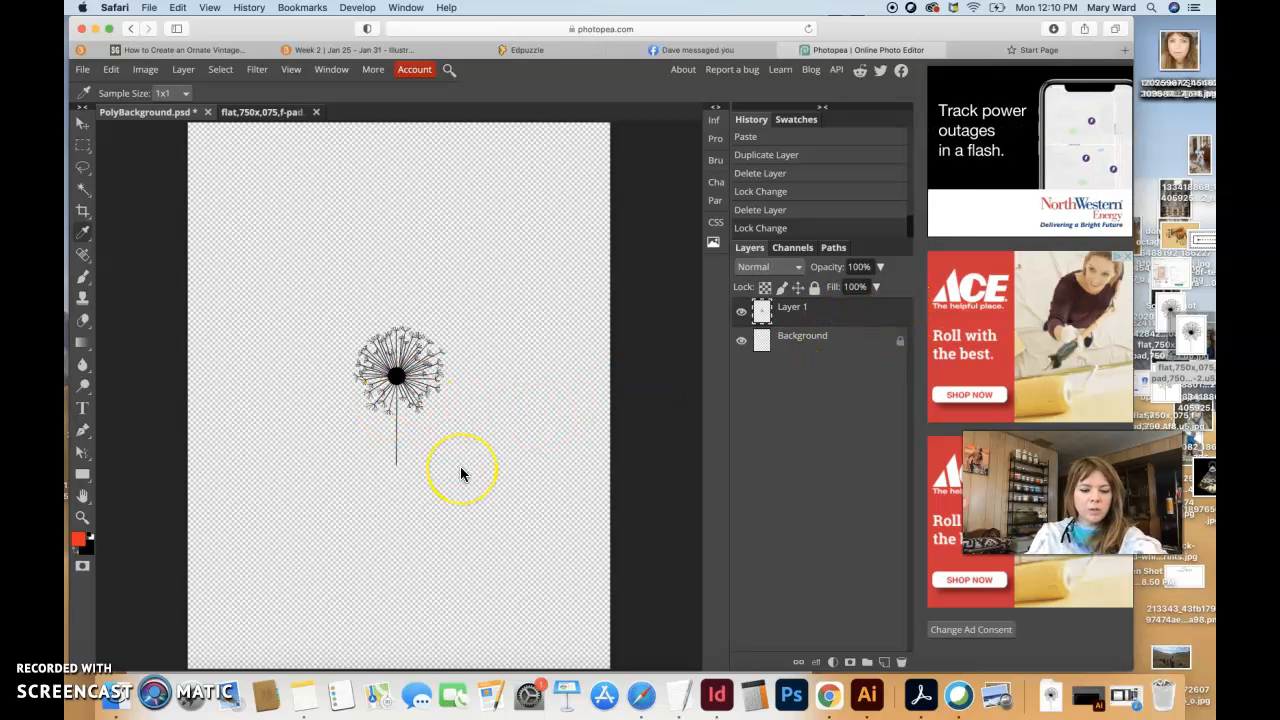
pyautogui.press('super+i')
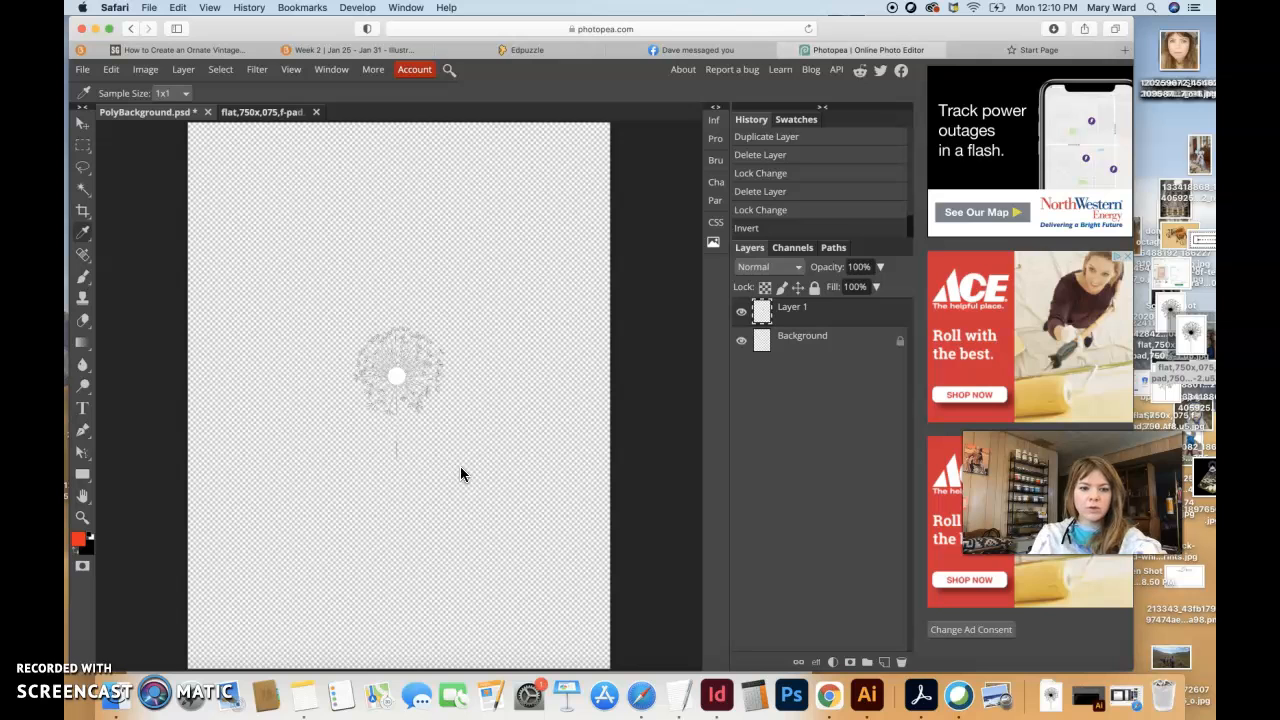
pyautogui.press('super+equal')
pyautogui.press('super+equal')
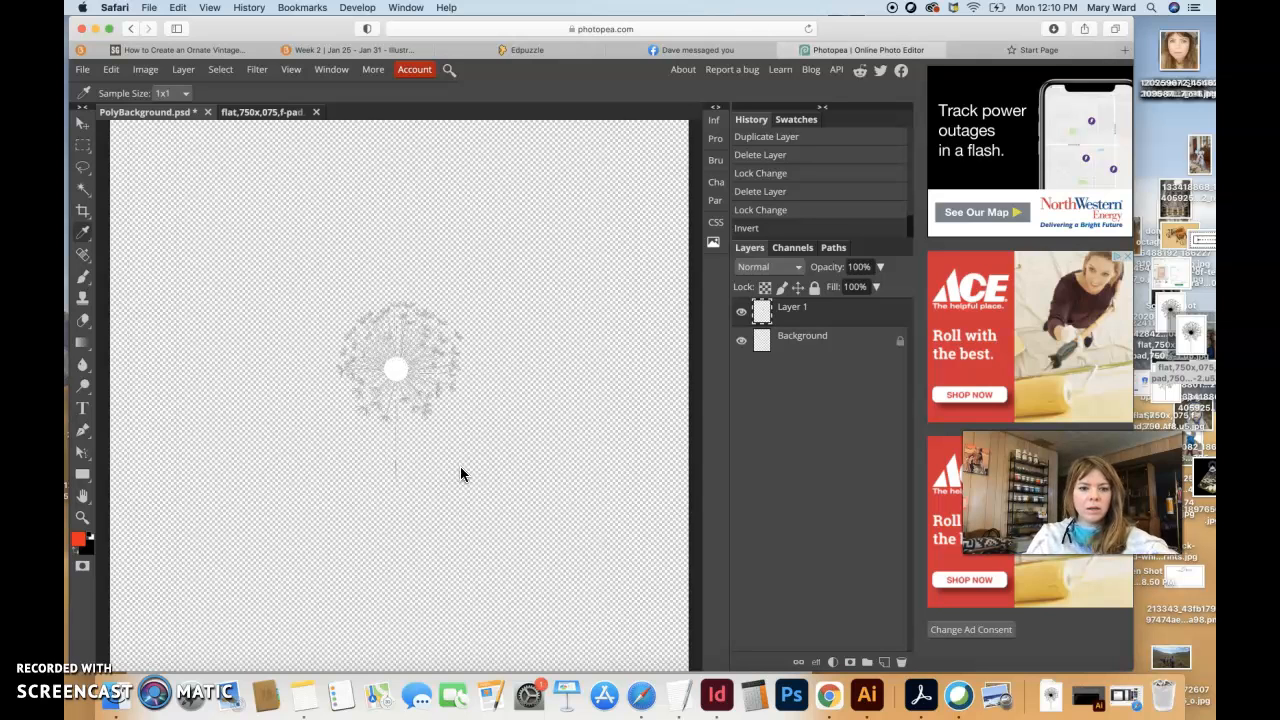
pyautogui.press('super+minus')
pyautogui.press('super+minus')
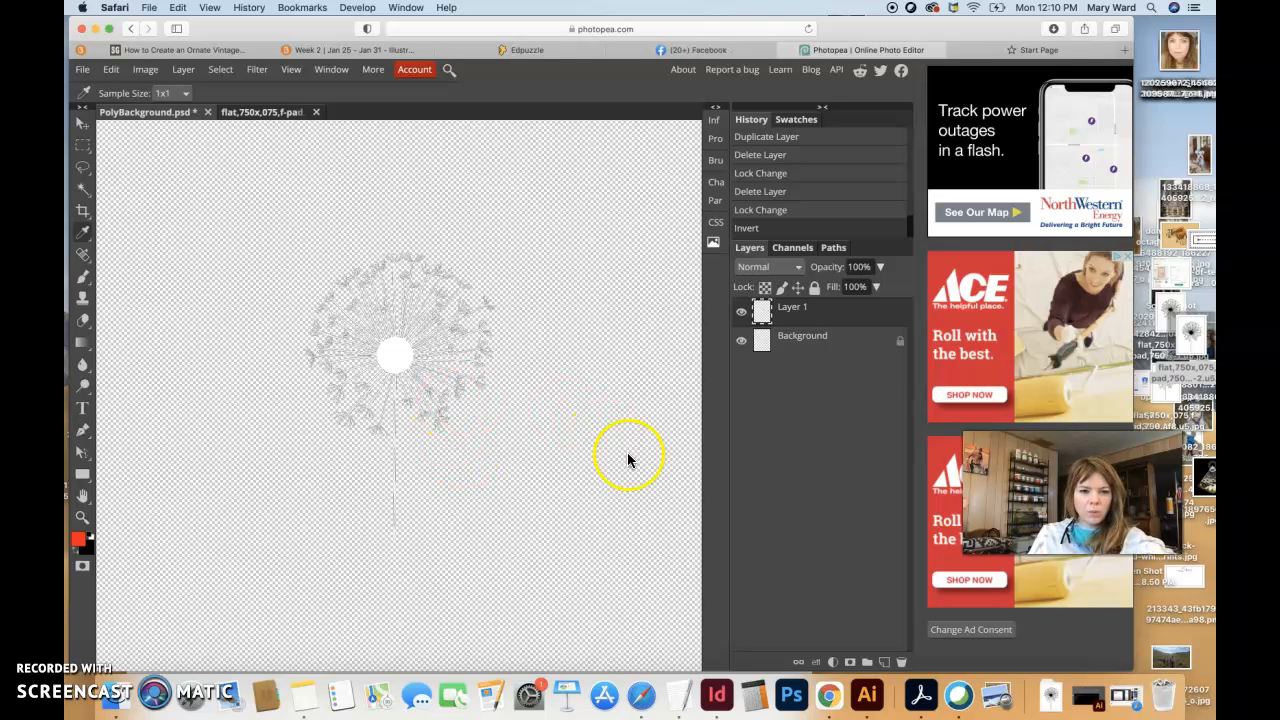
# Select the whole canvas on the Background layer and fill it with black in Normal mode at 100% opacity.
pyautogui.click(805, 345)
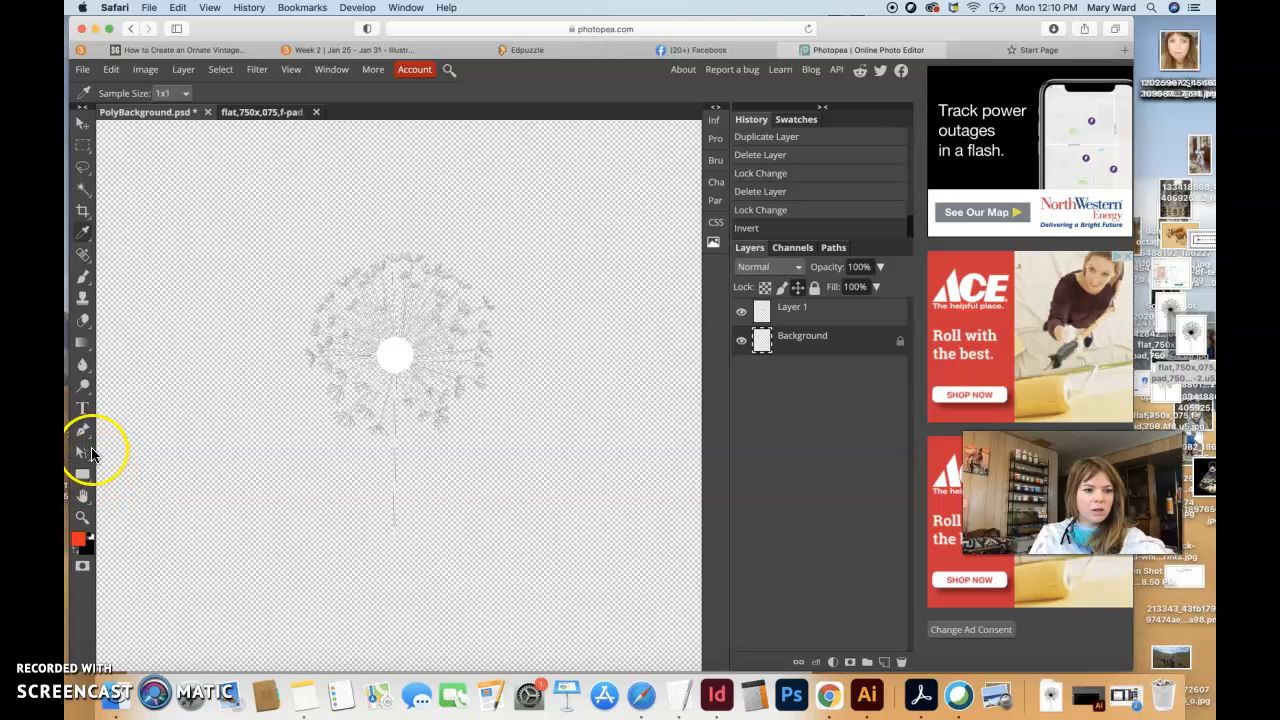
pyautogui.press('super+a')
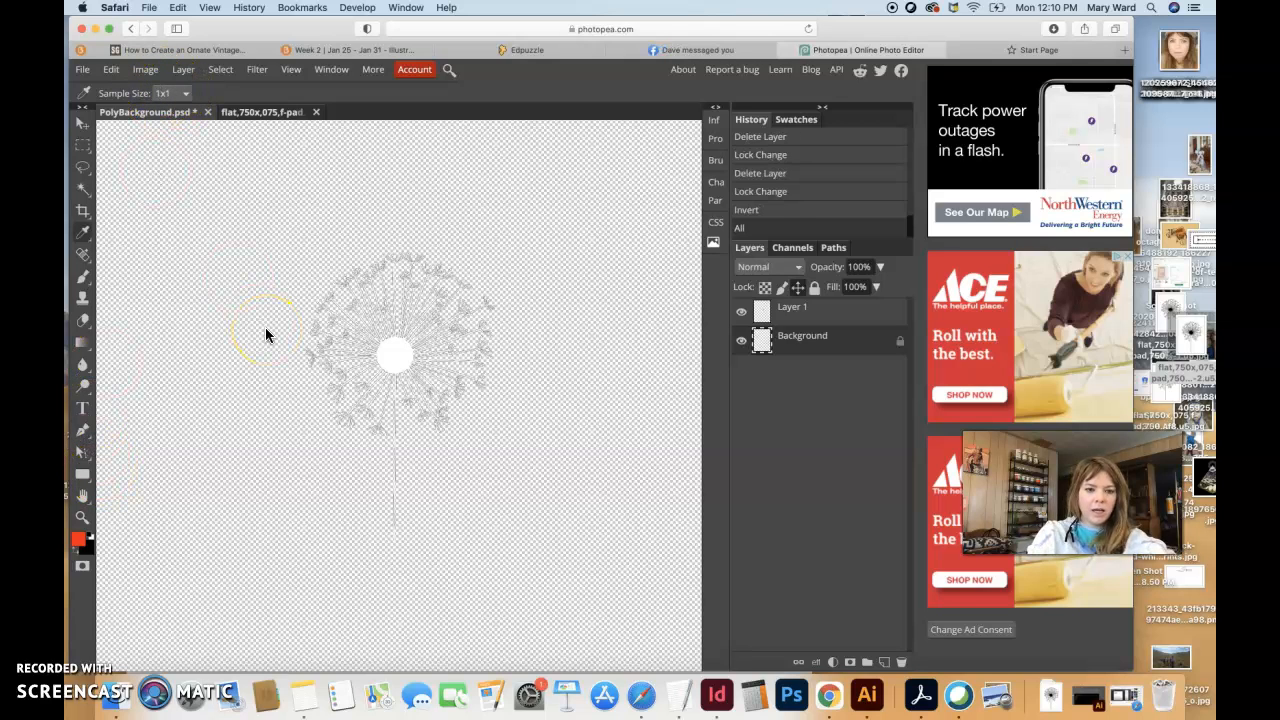
pyautogui.click(111, 69)
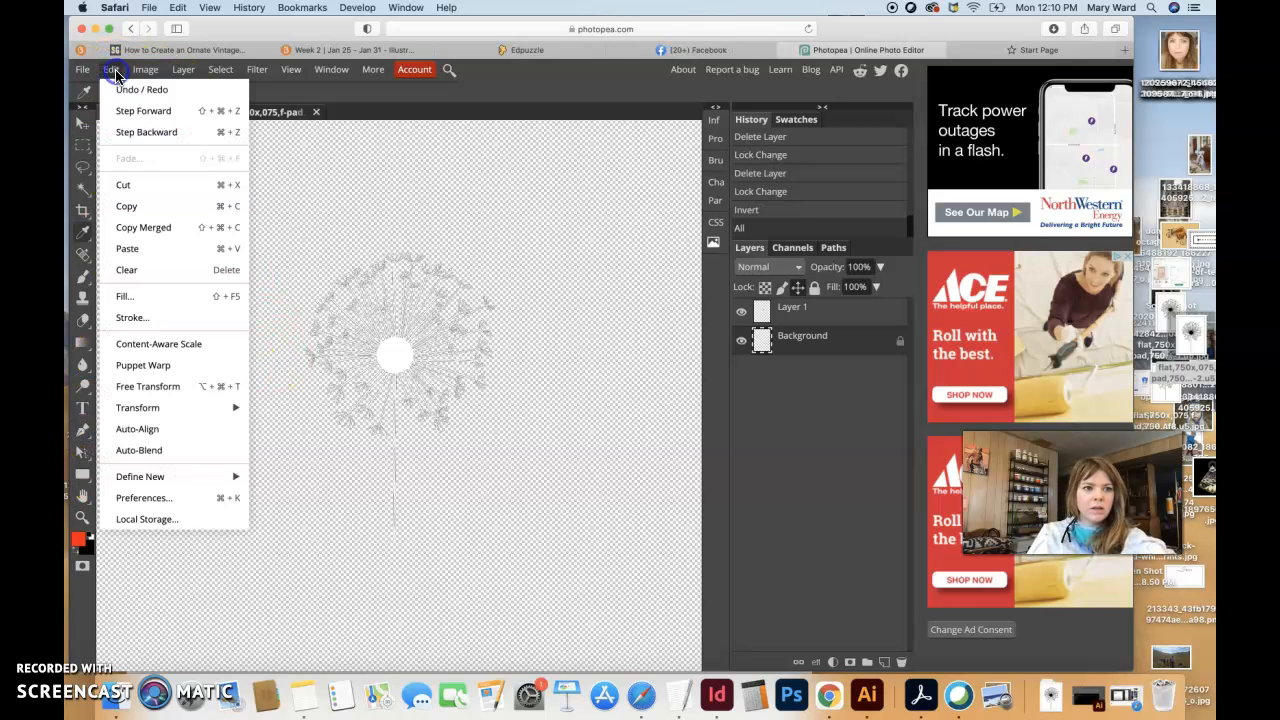
pyautogui.click(130, 296)
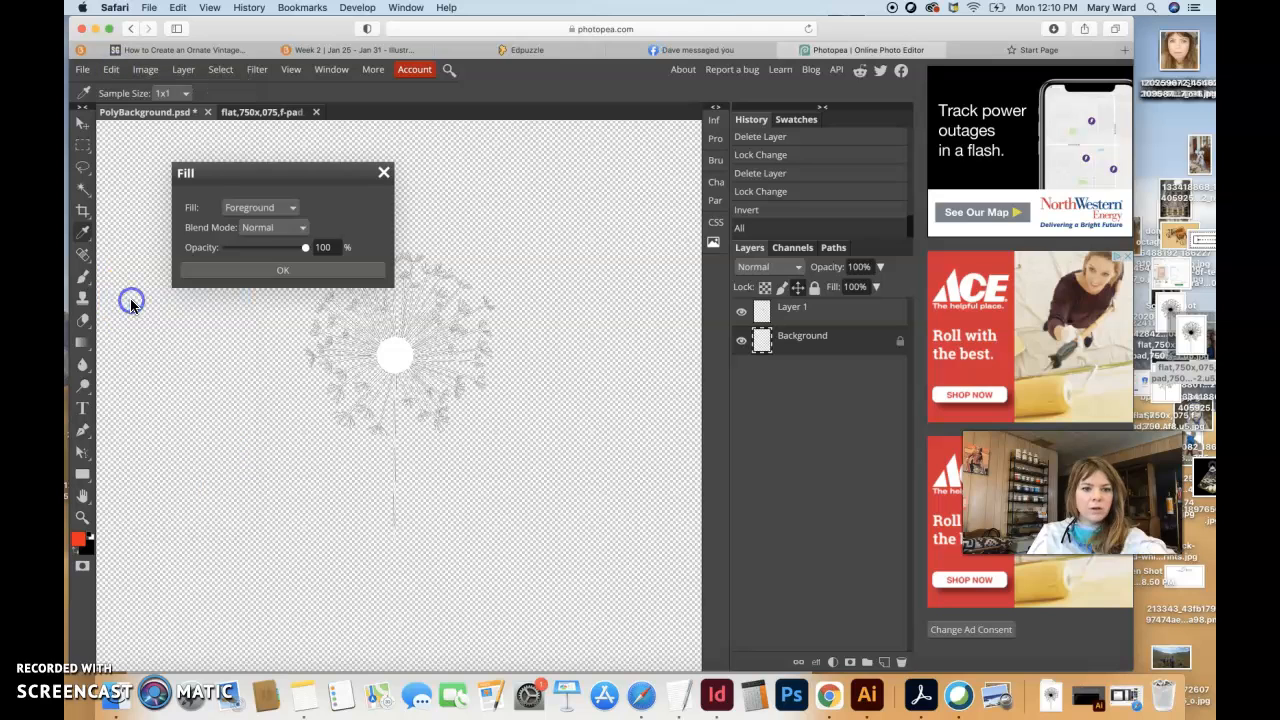
pyautogui.click(262, 228)
pyautogui.click(263, 231)
pyautogui.click(258, 208)
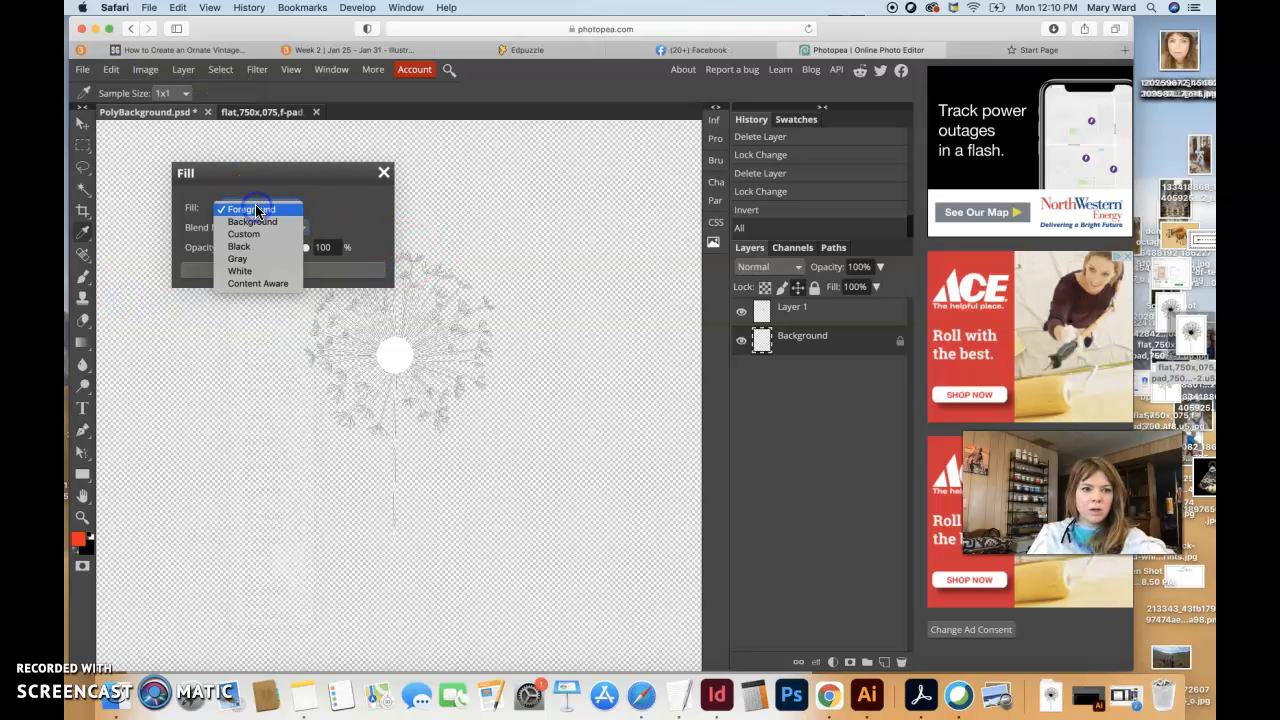
pyautogui.click(261, 224)
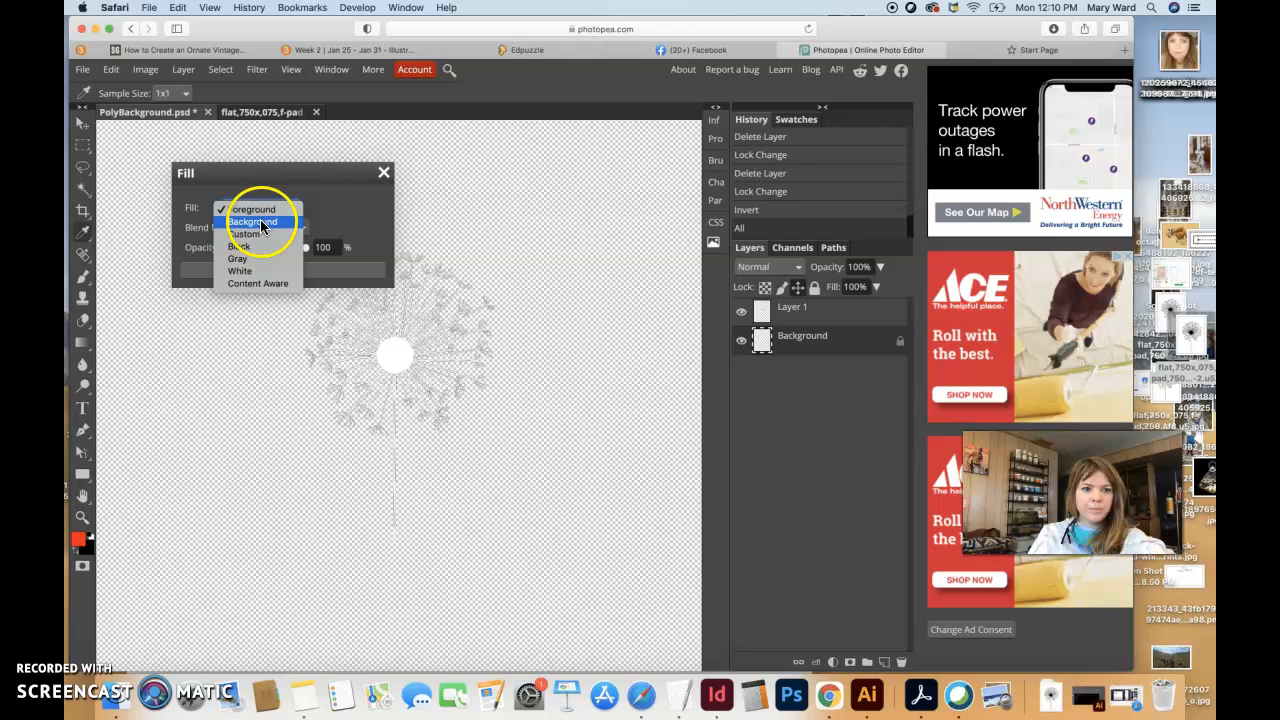
pyautogui.click(255, 246)
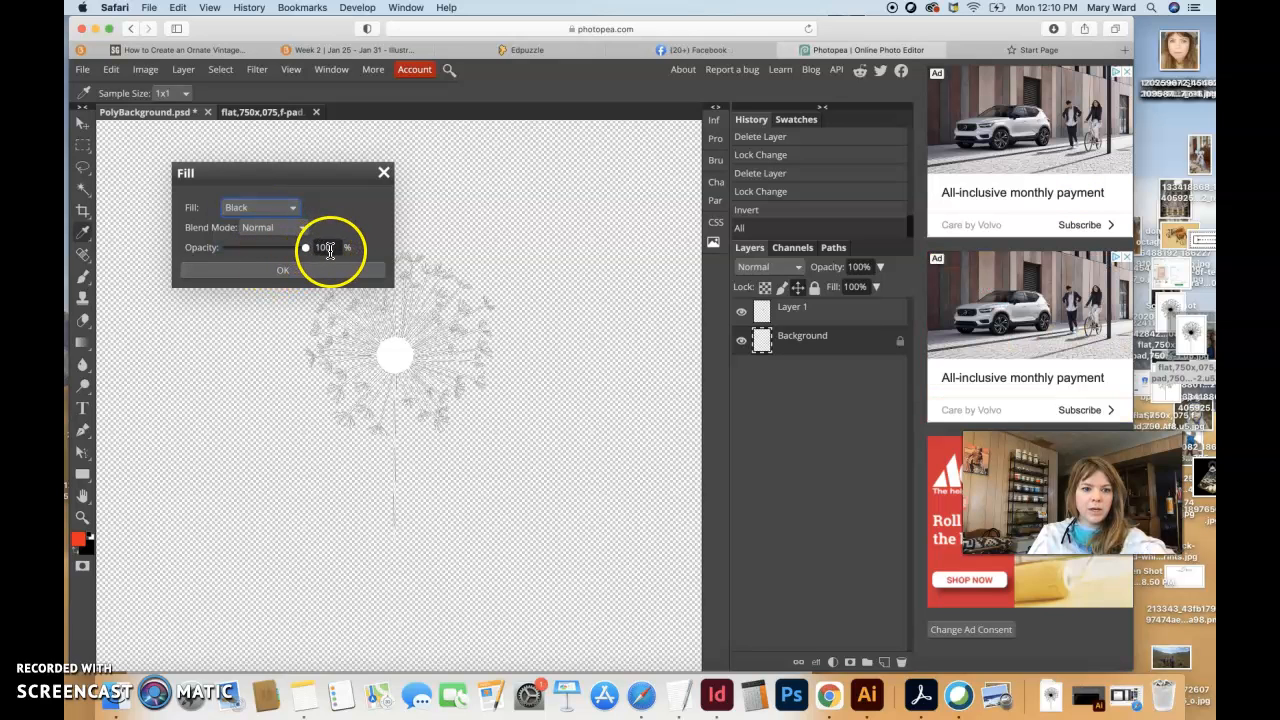
pyautogui.click(337, 271)
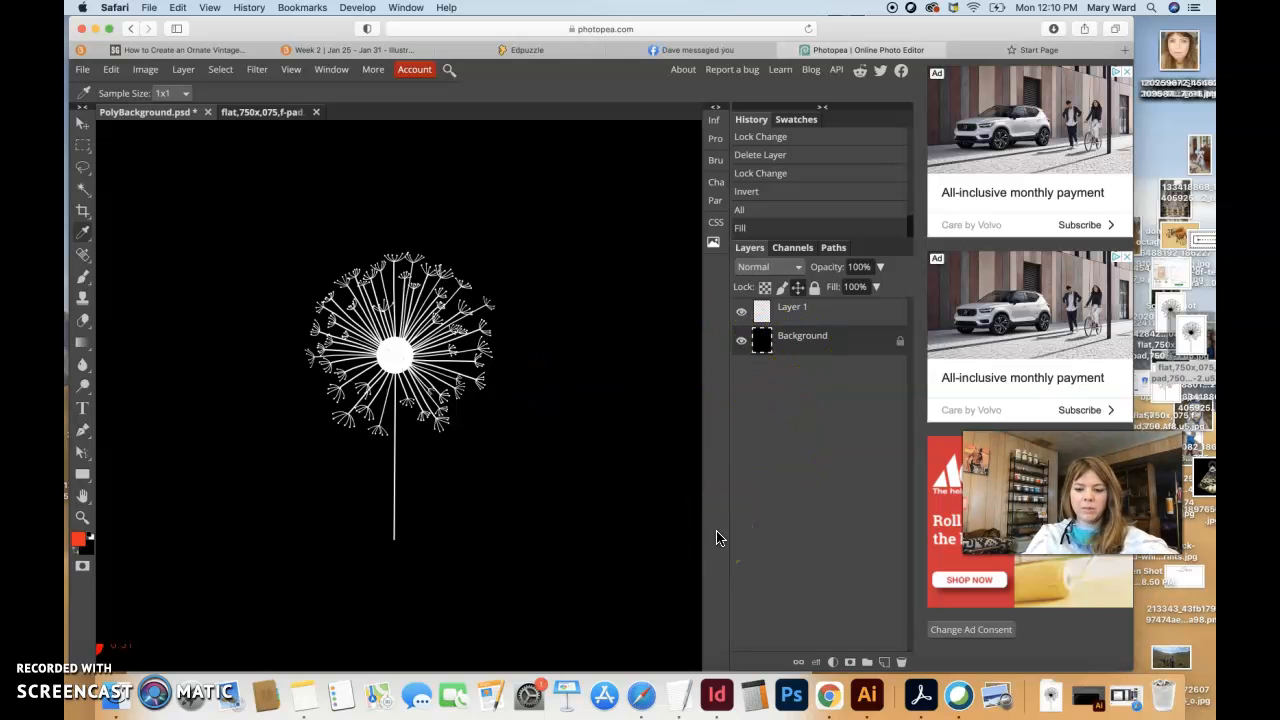
pyautogui.press('super+0')
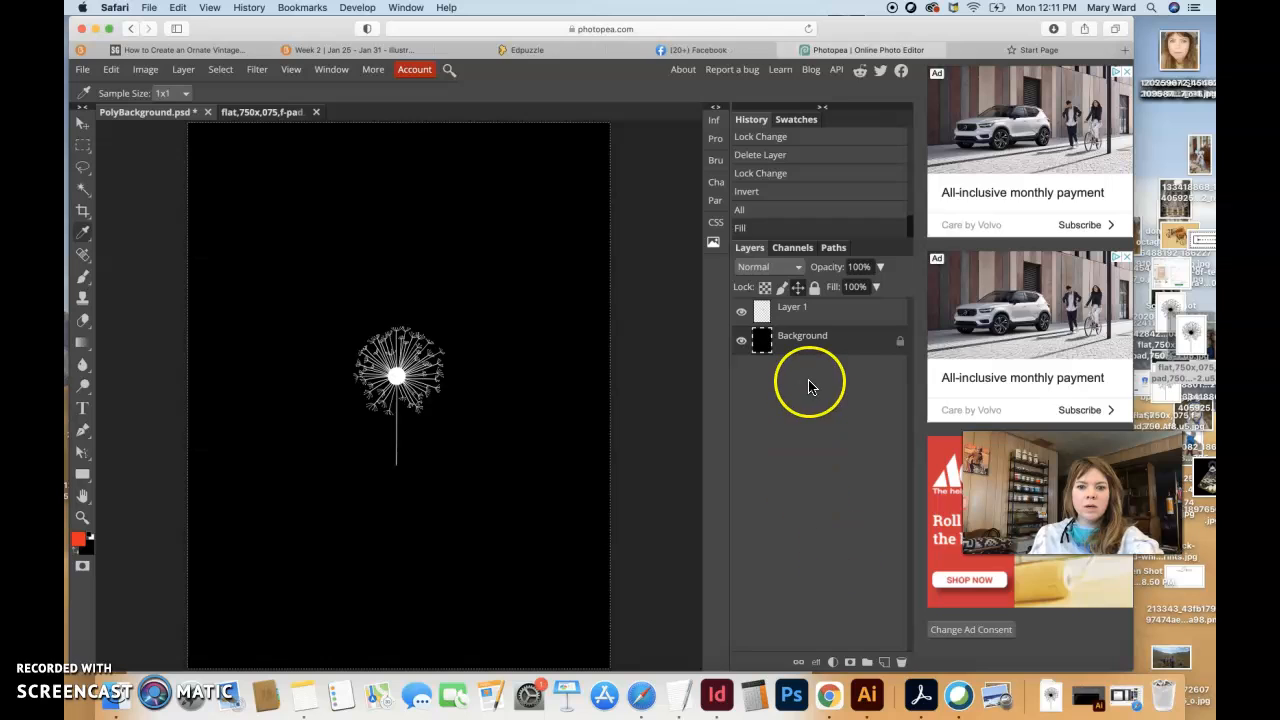
# Deselect the canvas, duplicate the dandelion's Layer 1 and move the copy to the page's upper-left corner.
pyautogui.click(805, 316)
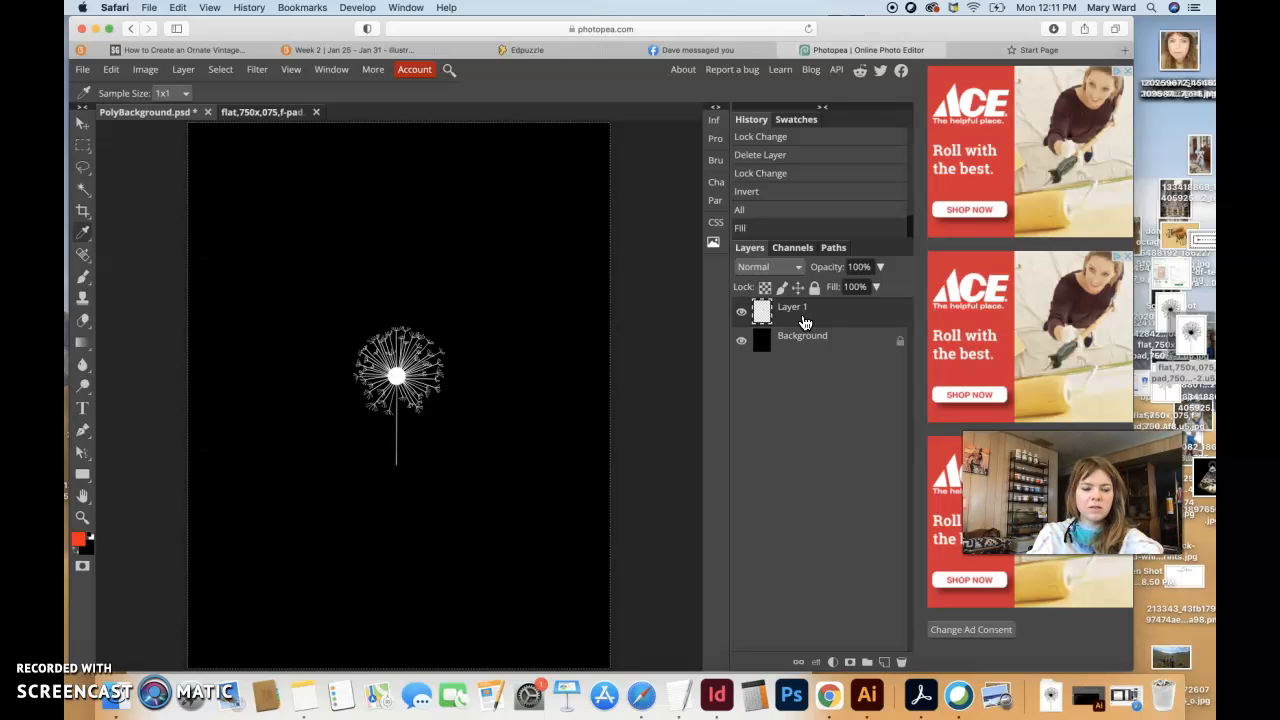
pyautogui.press('super+d')
pyautogui.moveTo(805, 320); pyautogui.dragTo(887, 665)
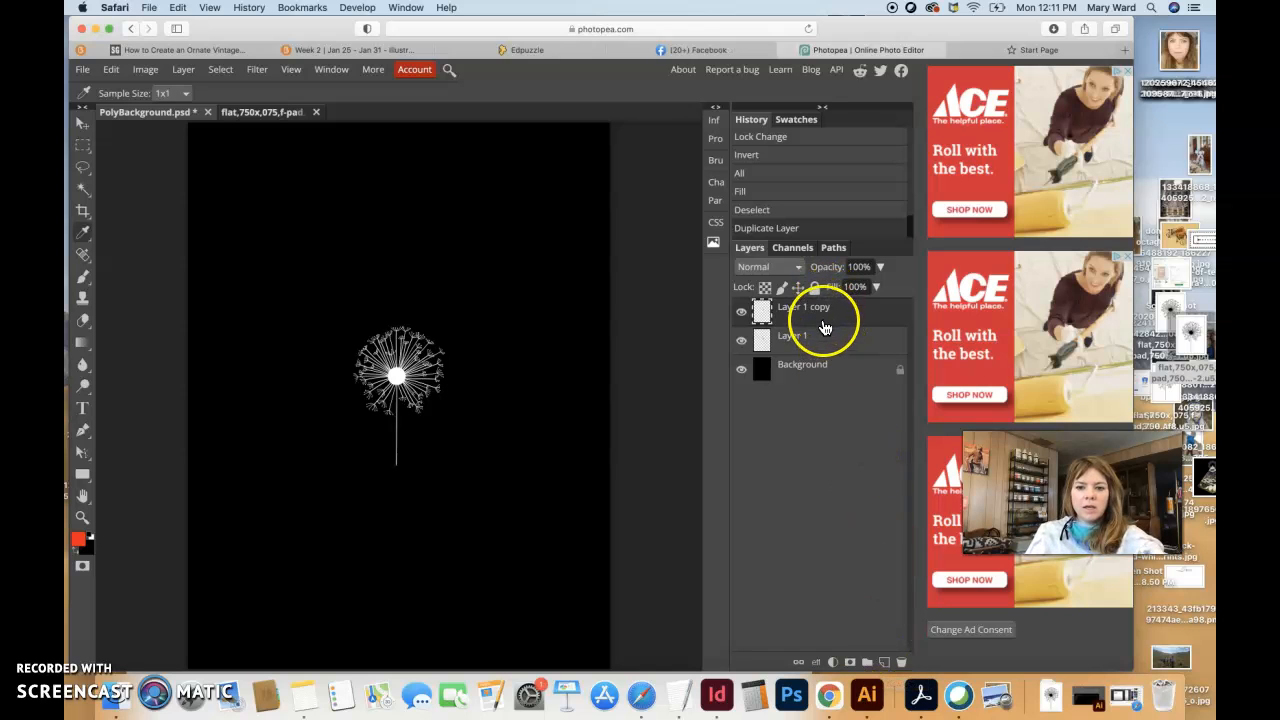
pyautogui.click(82, 122)
pyautogui.click(397, 380)
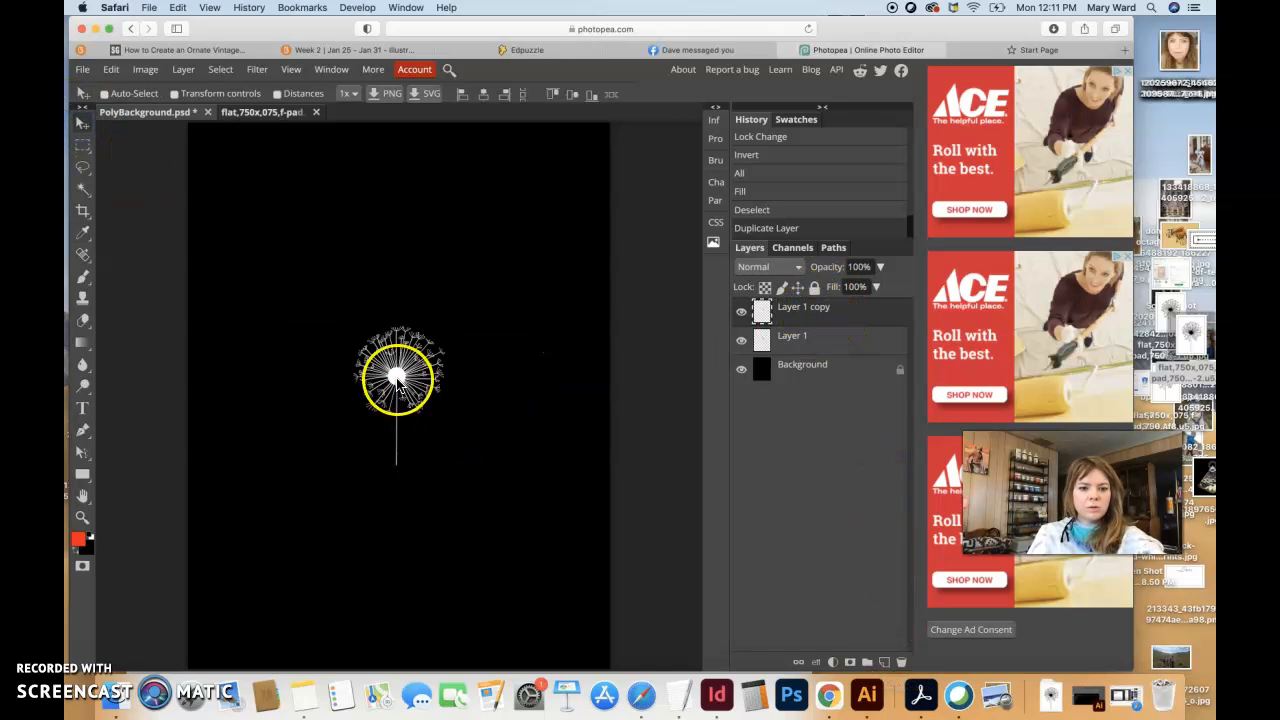
pyautogui.moveTo(400, 388); pyautogui.dragTo(258, 200)
# Duplicate the dandelion layer three more times and move the topmost copy beside the upper-left dandelion.
pyautogui.moveTo(811, 317); pyautogui.dragTo(884, 662)
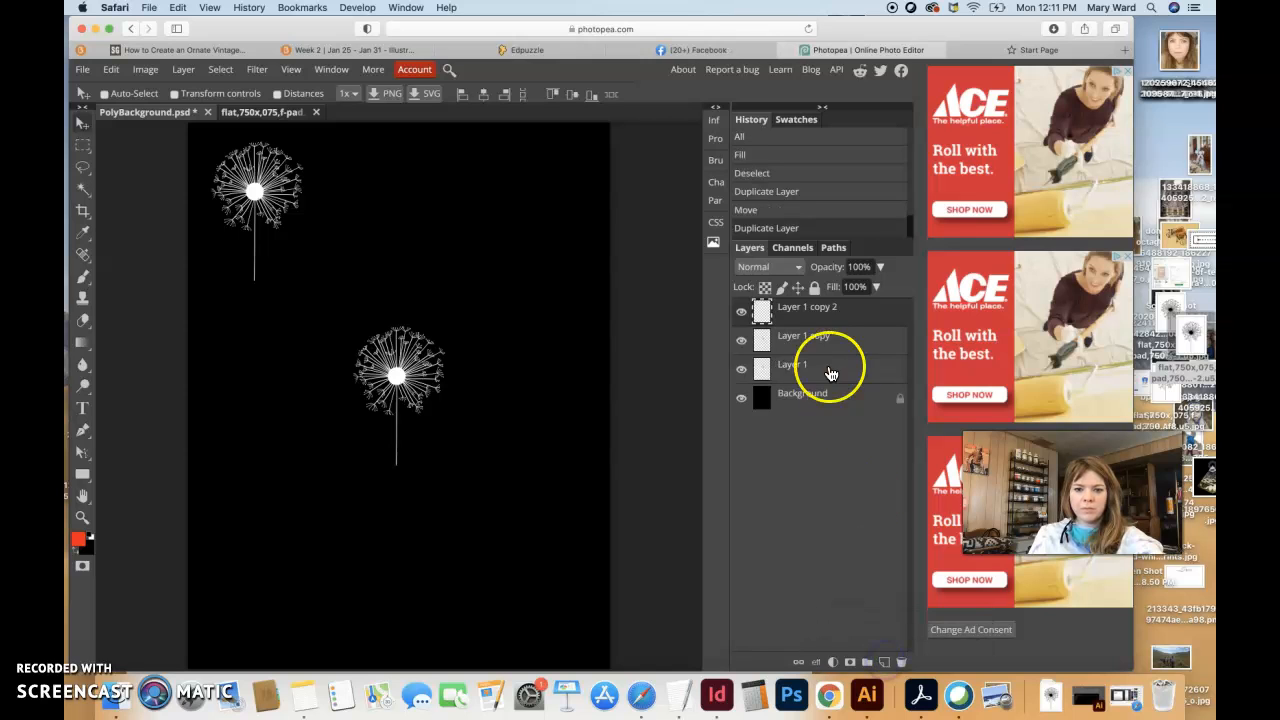
pyautogui.moveTo(816, 322); pyautogui.dragTo(884, 662)
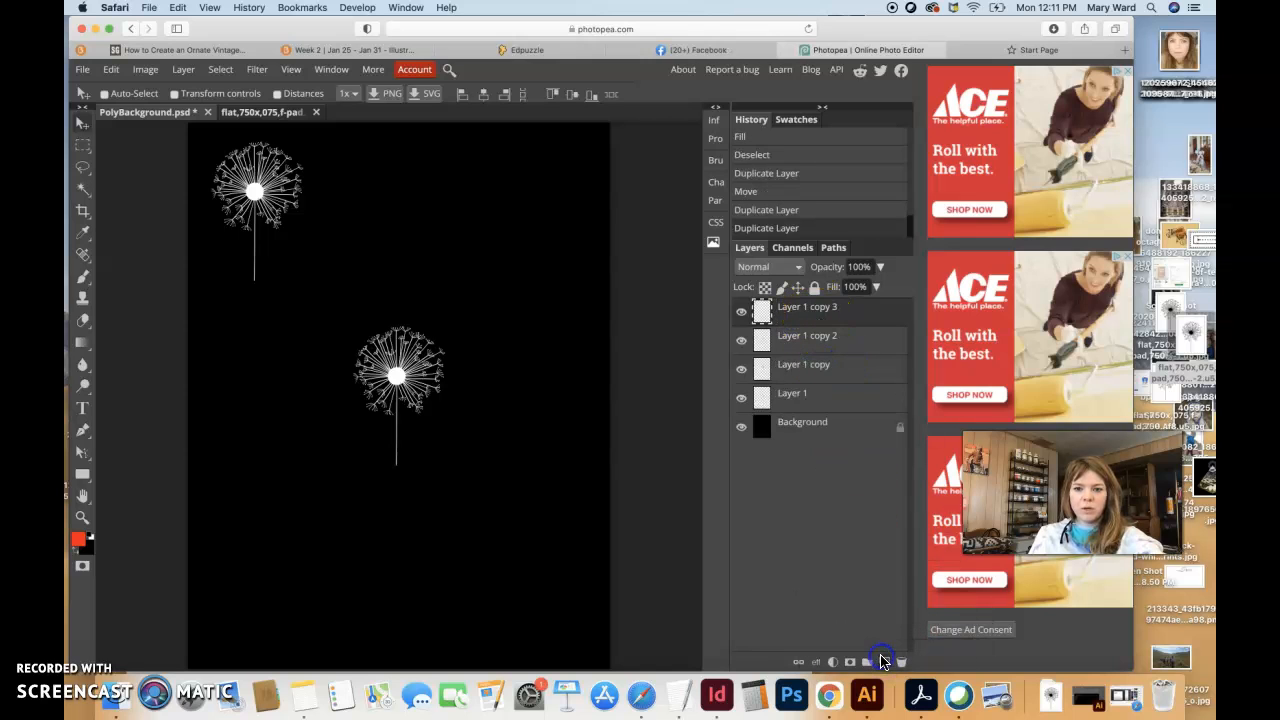
pyautogui.moveTo(829, 323); pyautogui.dragTo(884, 662)
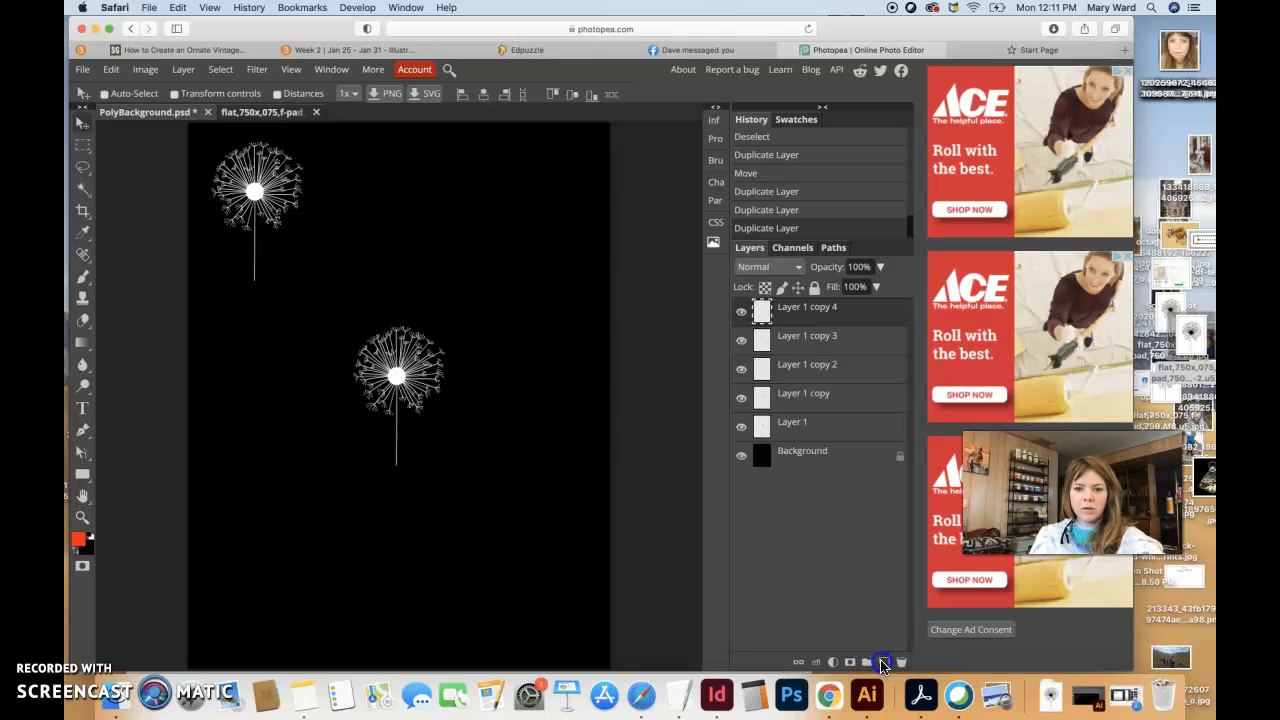
pyautogui.moveTo(397, 378); pyautogui.dragTo(537, 383)
pyautogui.moveTo(256, 198)
pyautogui.mouseDown()
pyautogui.moveTo(571, 337)
pyautogui.moveTo(334, 251)
pyautogui.moveTo(248, 188)
pyautogui.mouseUp()
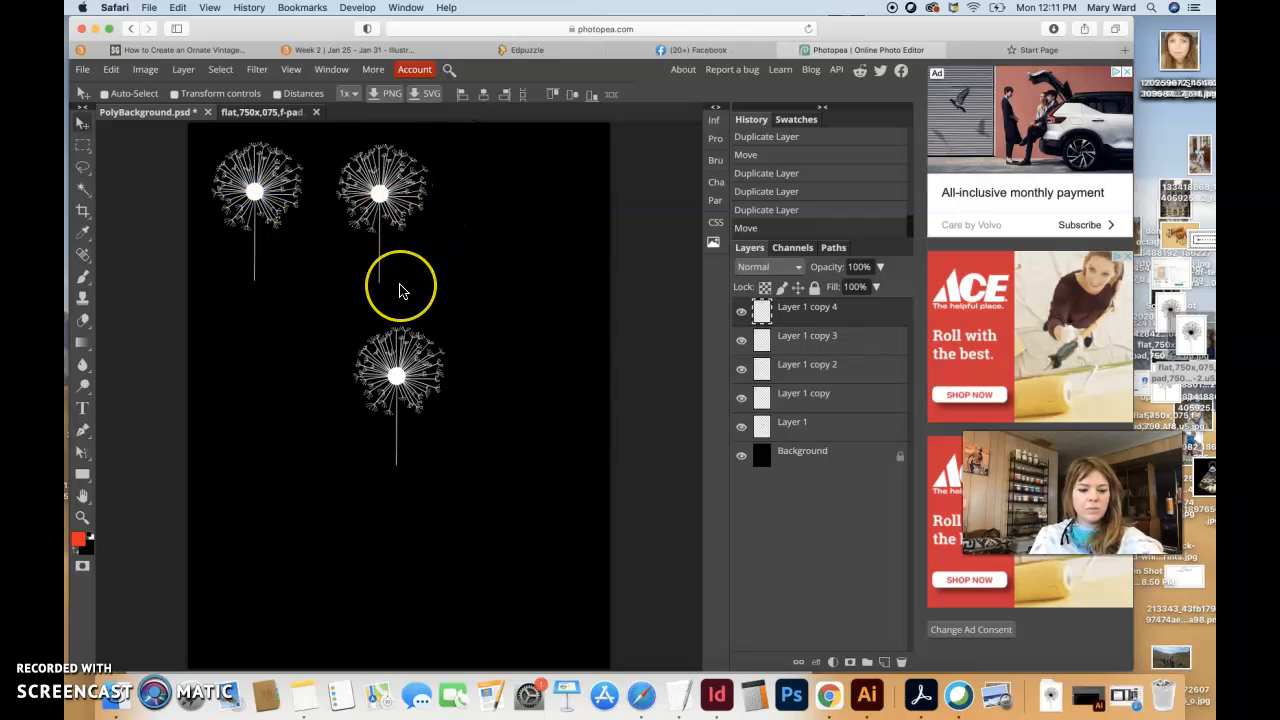
# Rotate the topmost dandelion copy, beside the upper-left one, by about -14.2°.
pyautogui.press('super+t')
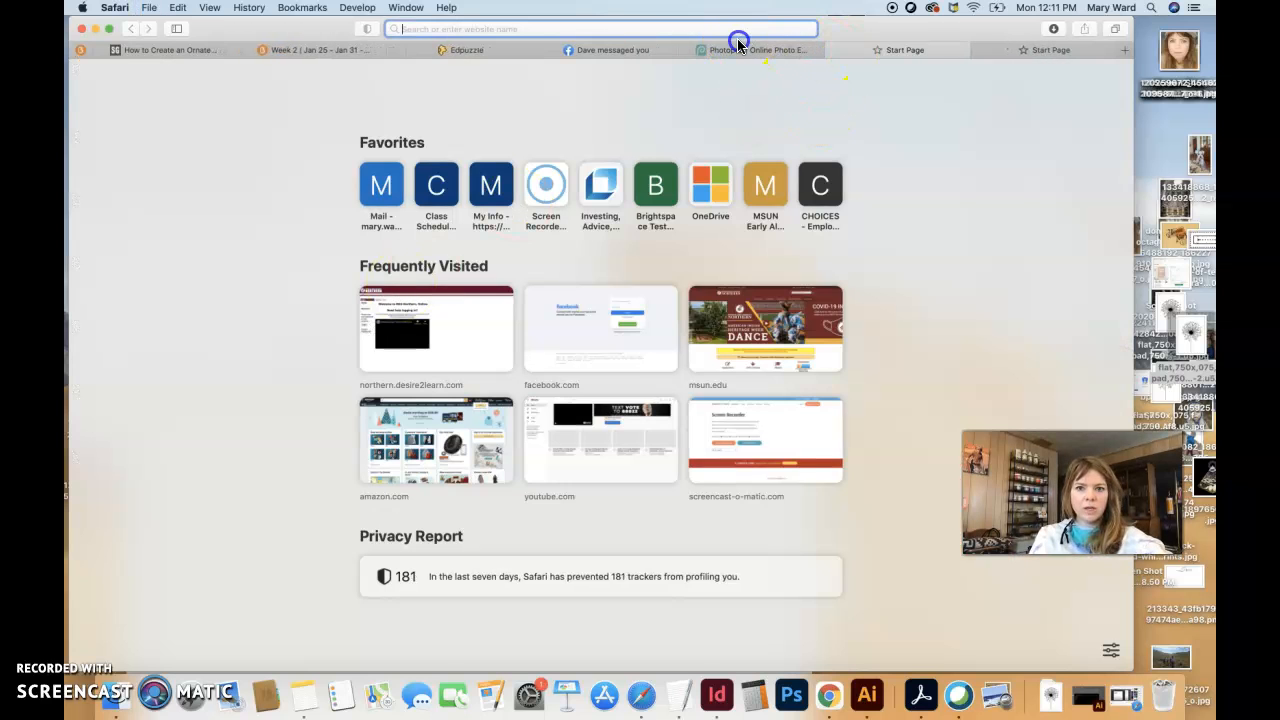
pyautogui.click(737, 50)
pyautogui.click(111, 69)
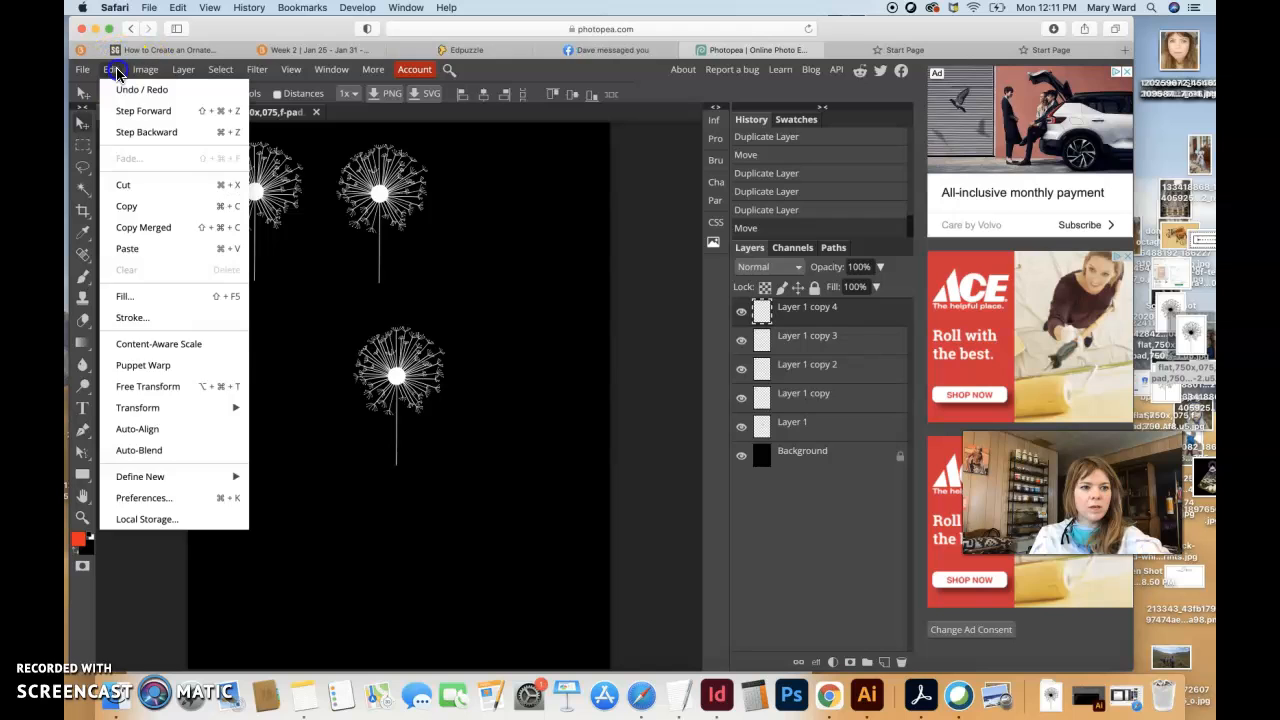
pyautogui.moveTo(170, 408)
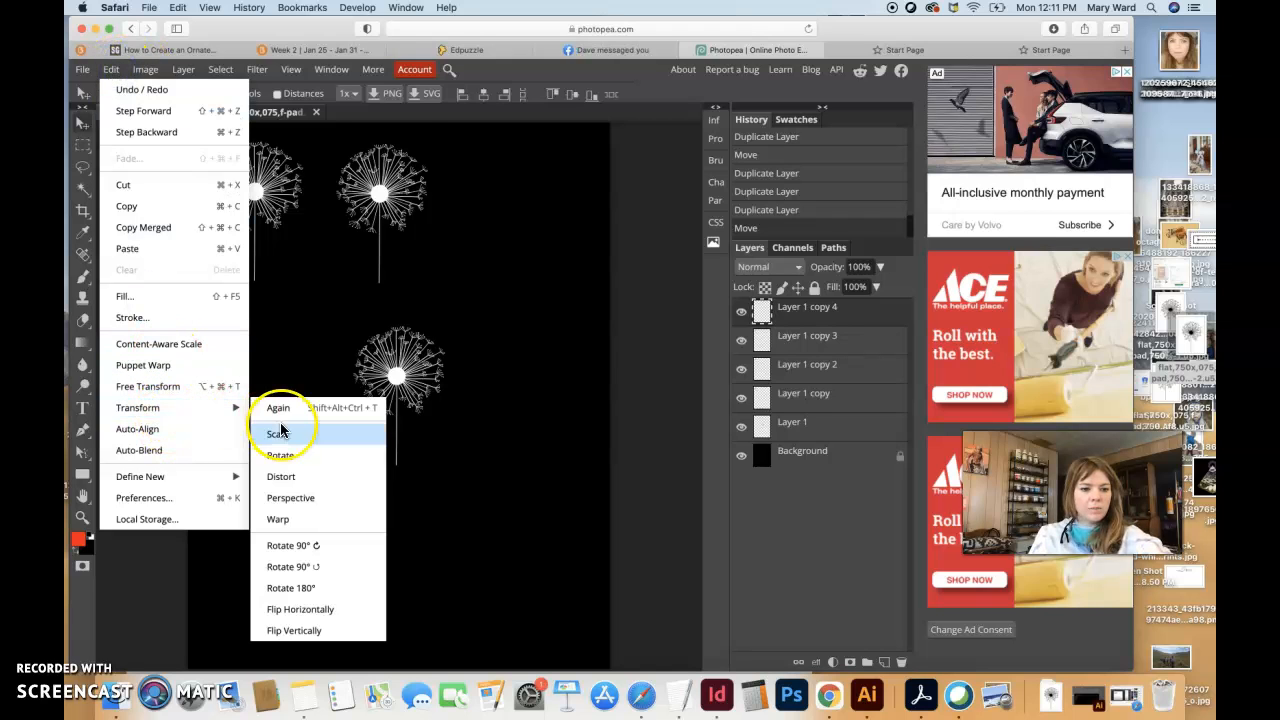
pyautogui.click(280, 455)
pyautogui.moveTo(431, 286); pyautogui.dragTo(452, 268)
pyautogui.click(145, 69)
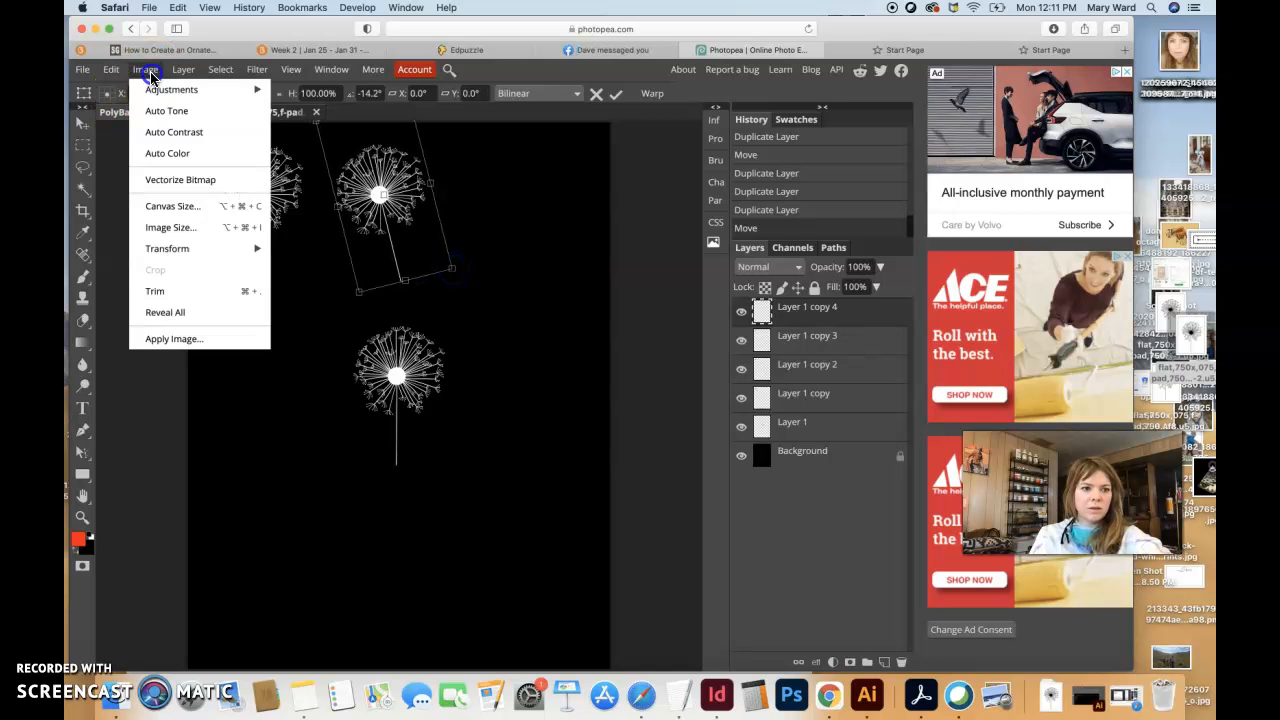
pyautogui.moveTo(145, 90)
pyautogui.click(110, 69)
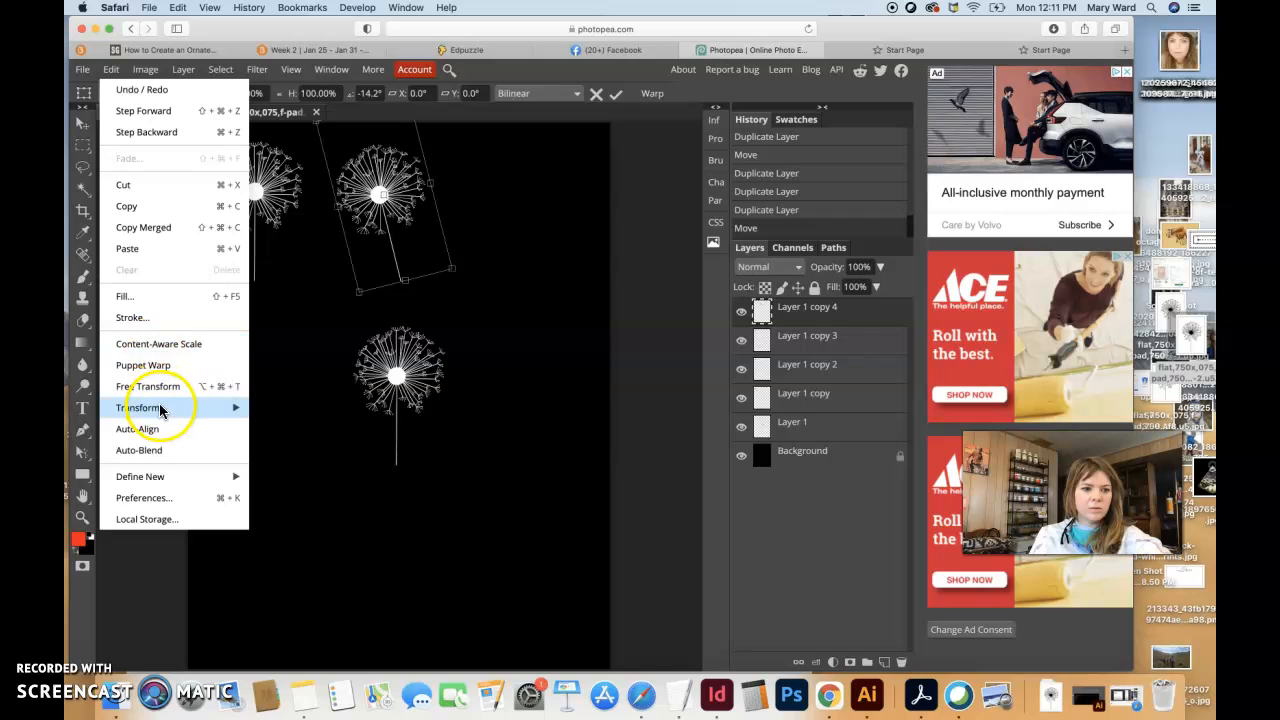
pyautogui.moveTo(207, 408)
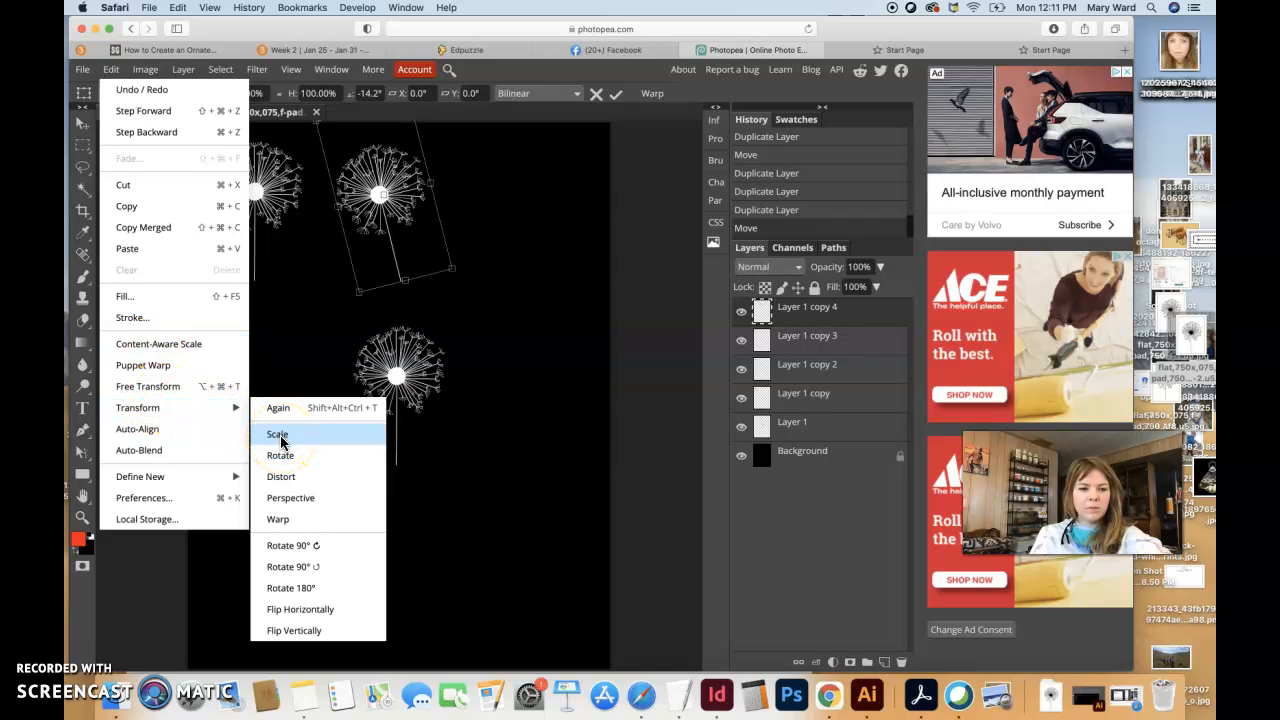
pyautogui.click(188, 386)
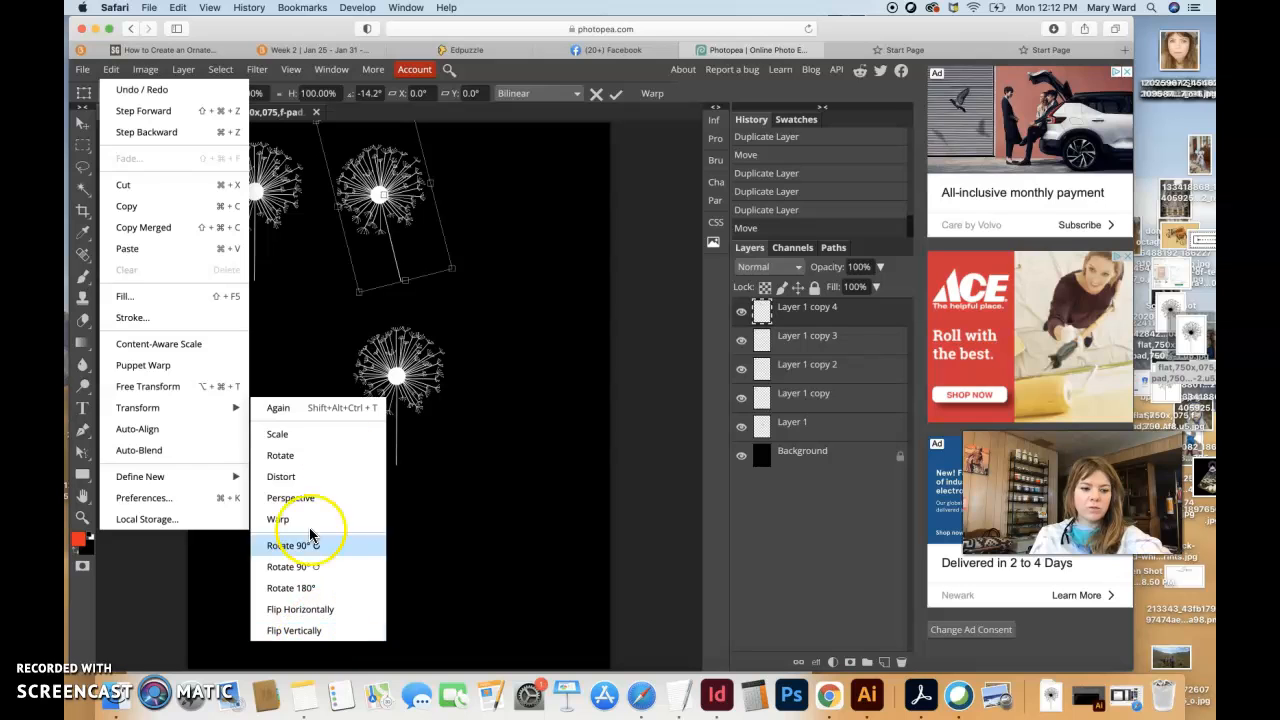
pyautogui.click(381, 192)
# Select the Layer 1 copy 3 dandelion and move it to a new place on the page.
pyautogui.click(390, 356)
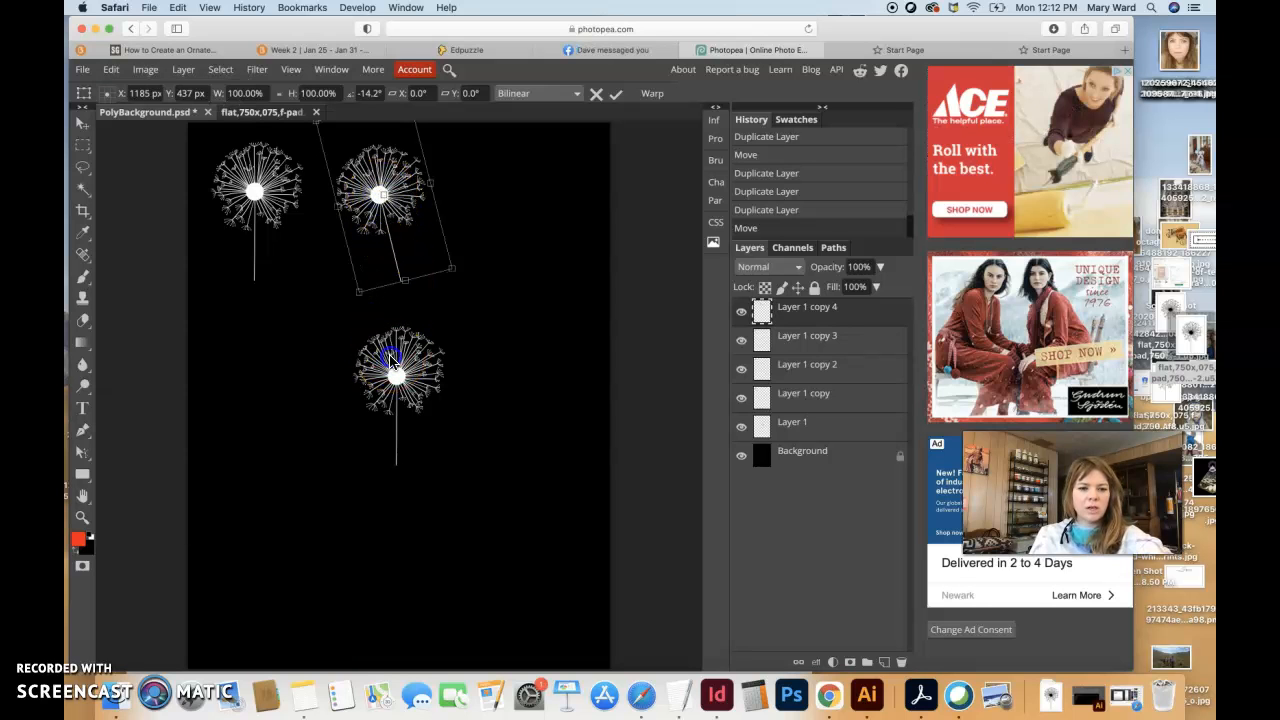
pyautogui.click(820, 337)
pyautogui.moveTo(252, 188); pyautogui.dragTo(493, 250)
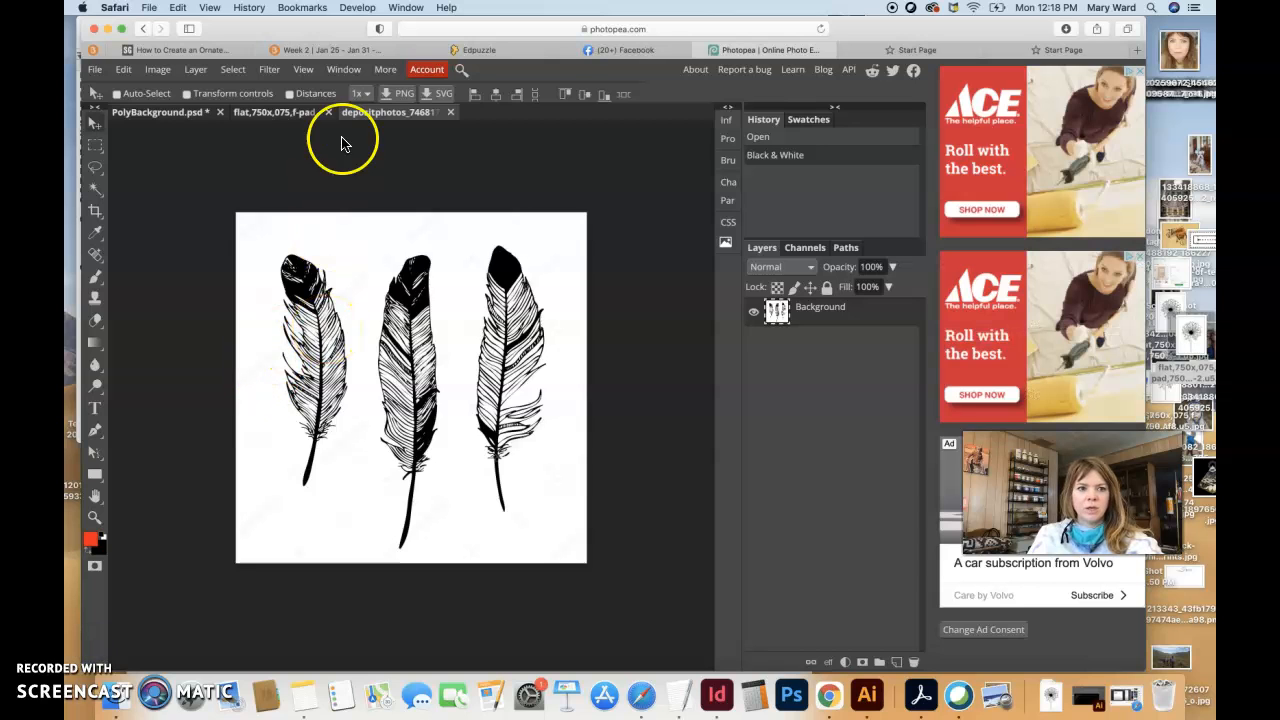
# Start a Brightness/Contrast adjustment on the feather image with brightness 71 and contrast 42.
pyautogui.click(275, 112)
pyautogui.click(378, 113)
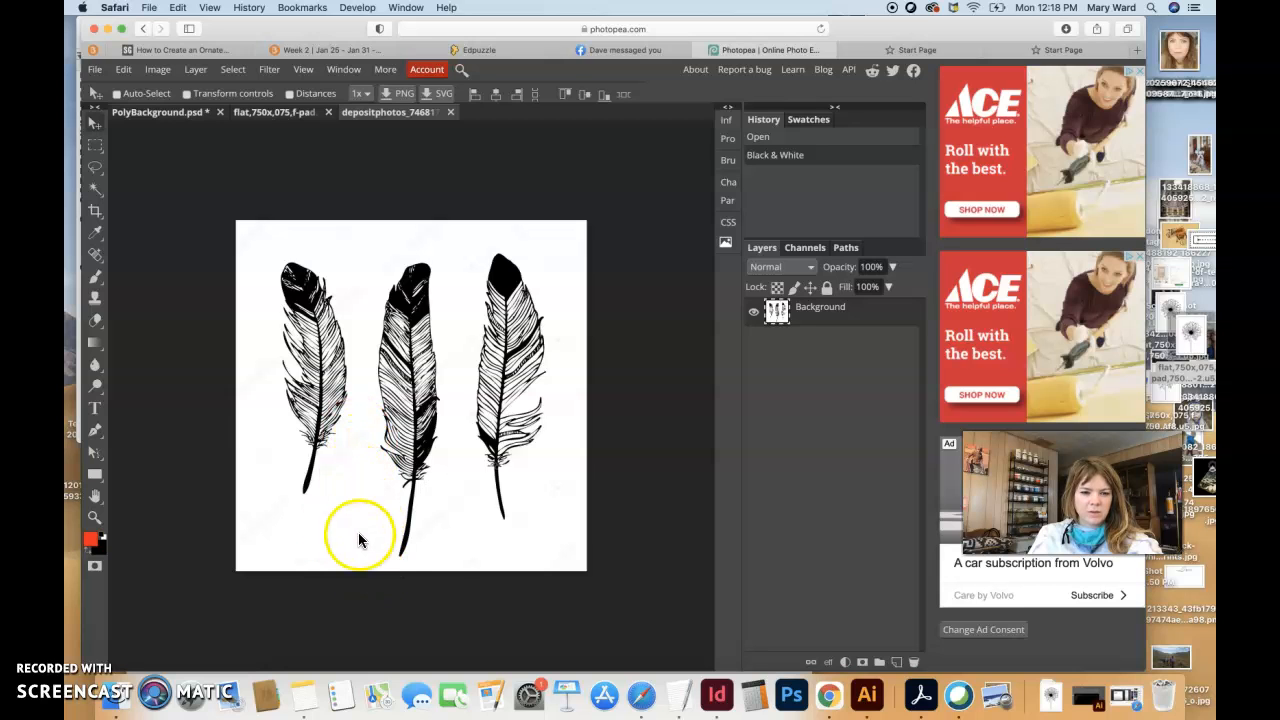
pyautogui.click(157, 69)
pyautogui.moveTo(200, 89)
pyautogui.click(360, 94)
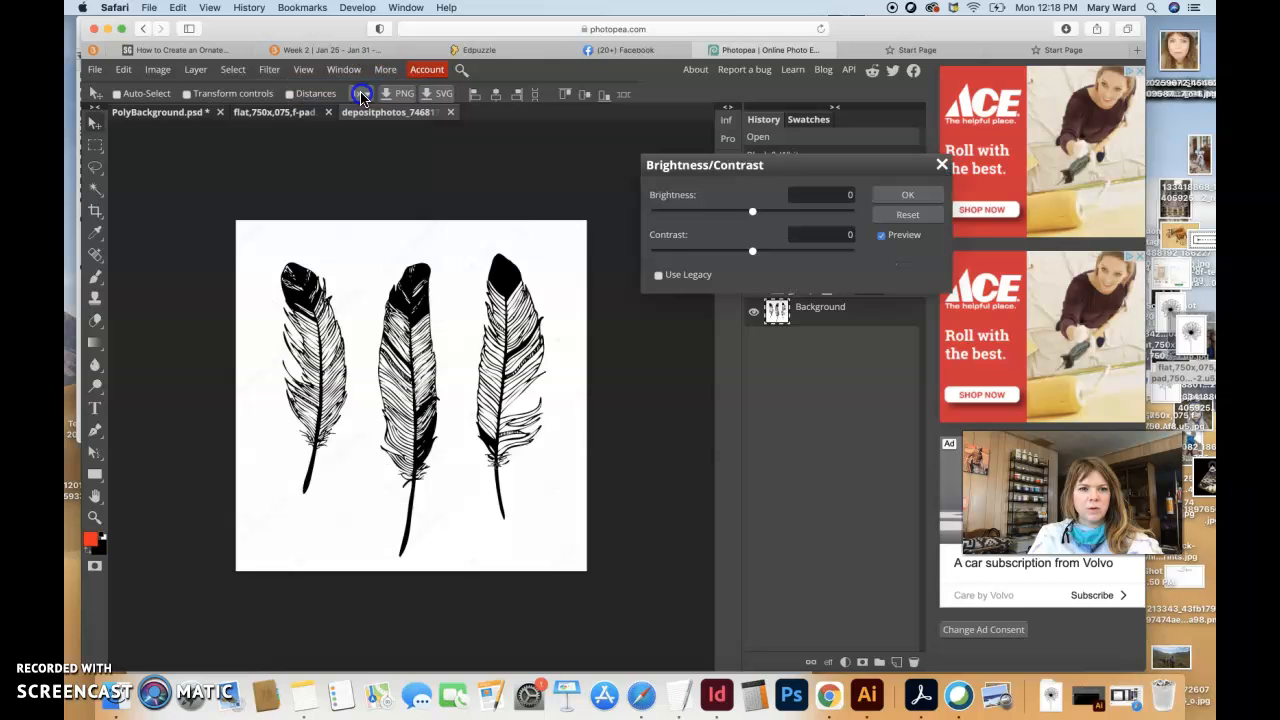
pyautogui.moveTo(754, 216); pyautogui.dragTo(792, 217)
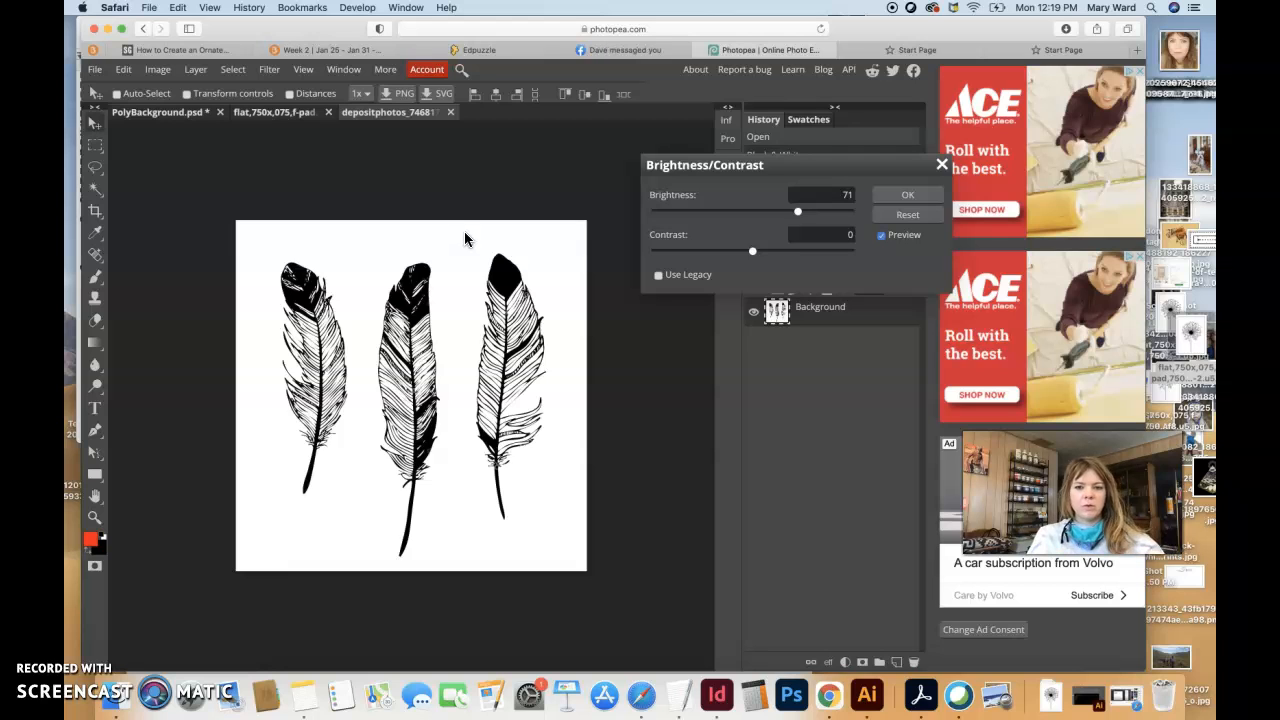
pyautogui.moveTo(752, 253); pyautogui.dragTo(761, 257)
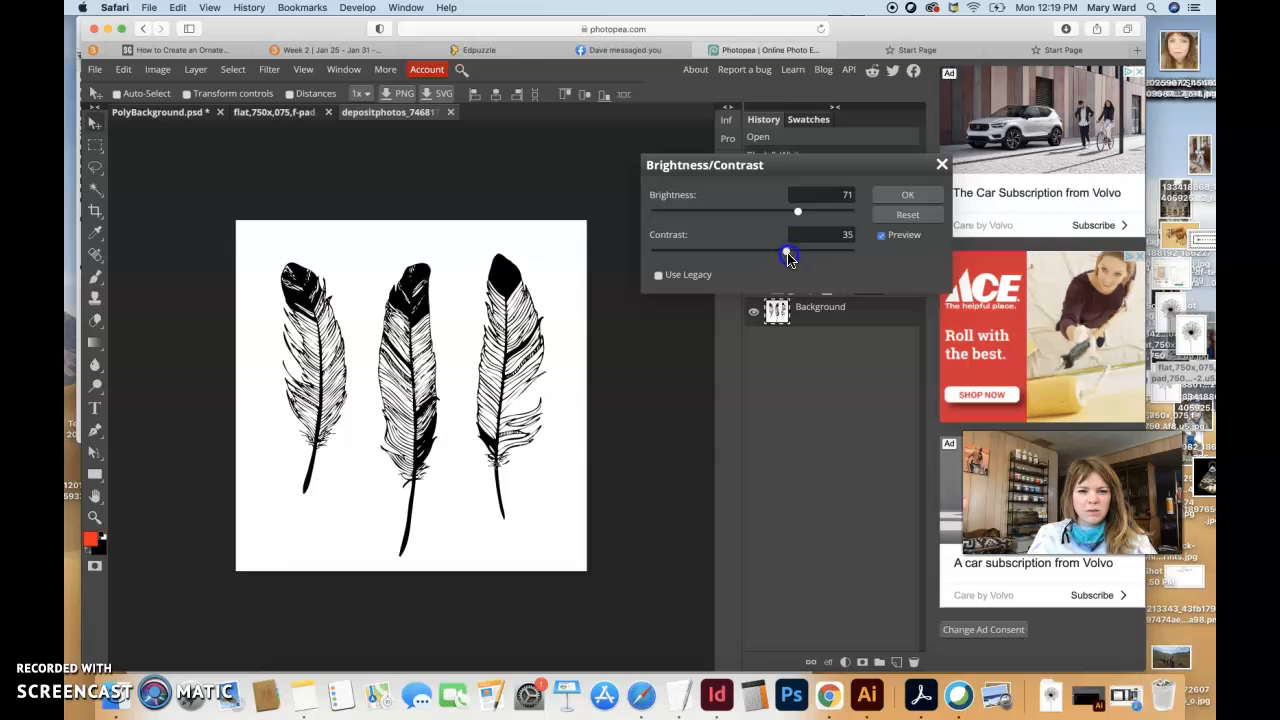
pyautogui.moveTo(660, 253); pyautogui.dragTo(824, 256)
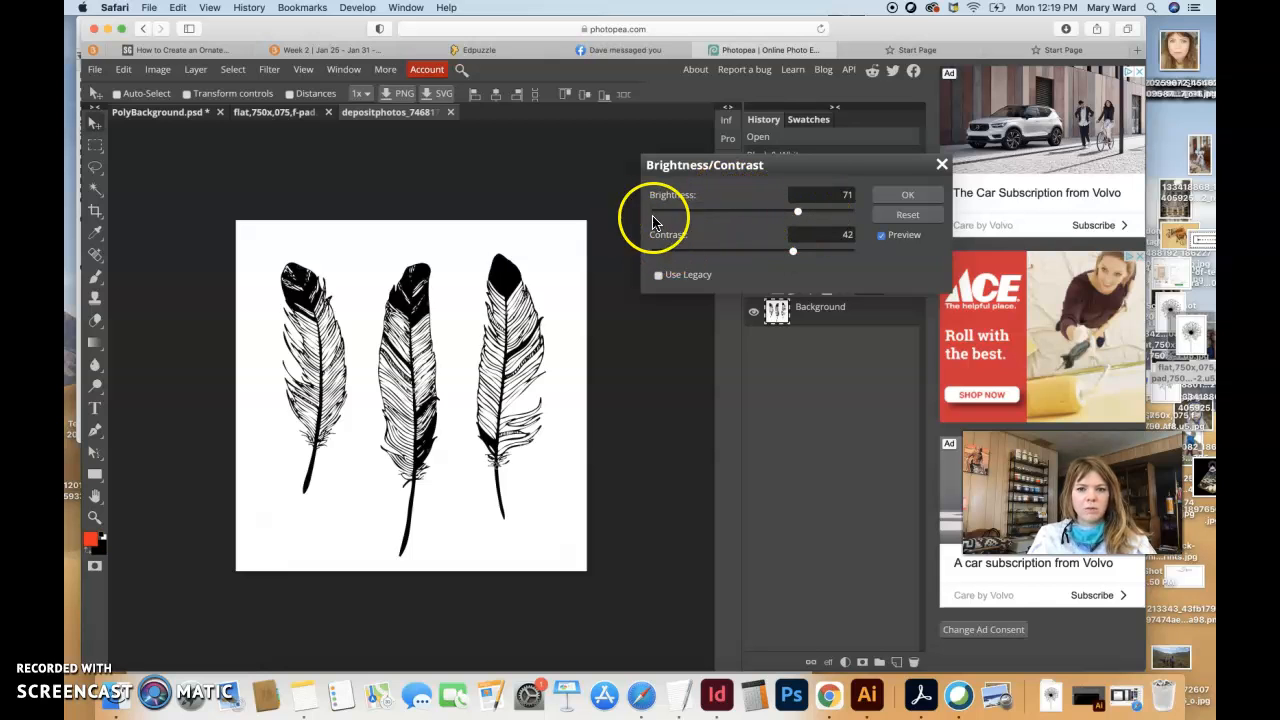
# Lower the brightness to -150 to expose the watermark, raise it to about 30 and apply the adjustment.
pyautogui.moveTo(797, 211); pyautogui.dragTo(636, 220)
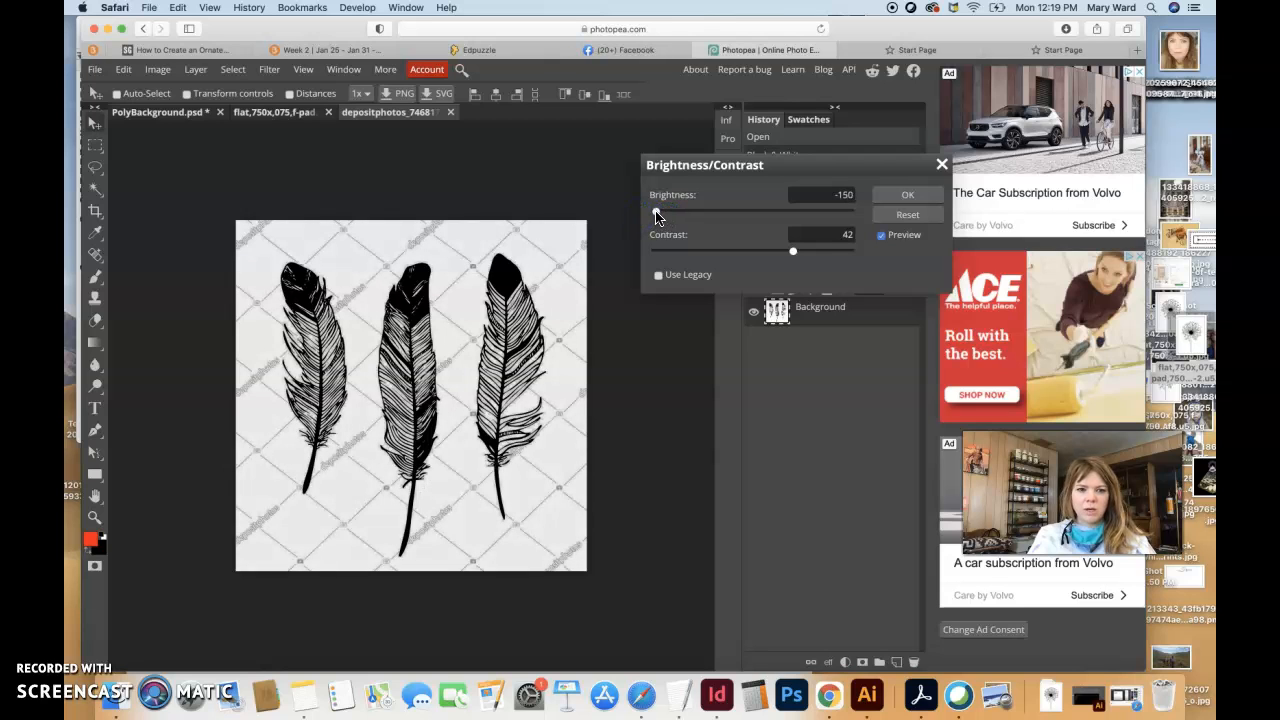
pyautogui.moveTo(657, 213); pyautogui.dragTo(775, 218)
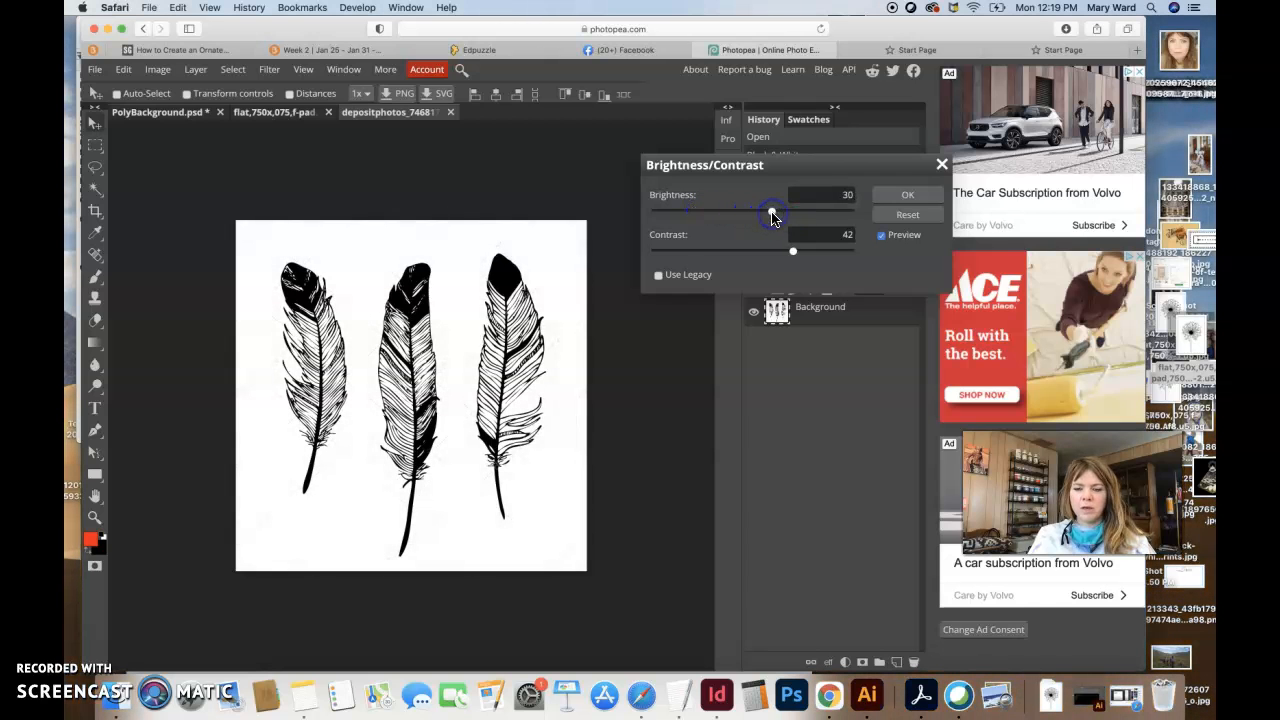
pyautogui.click(907, 194)
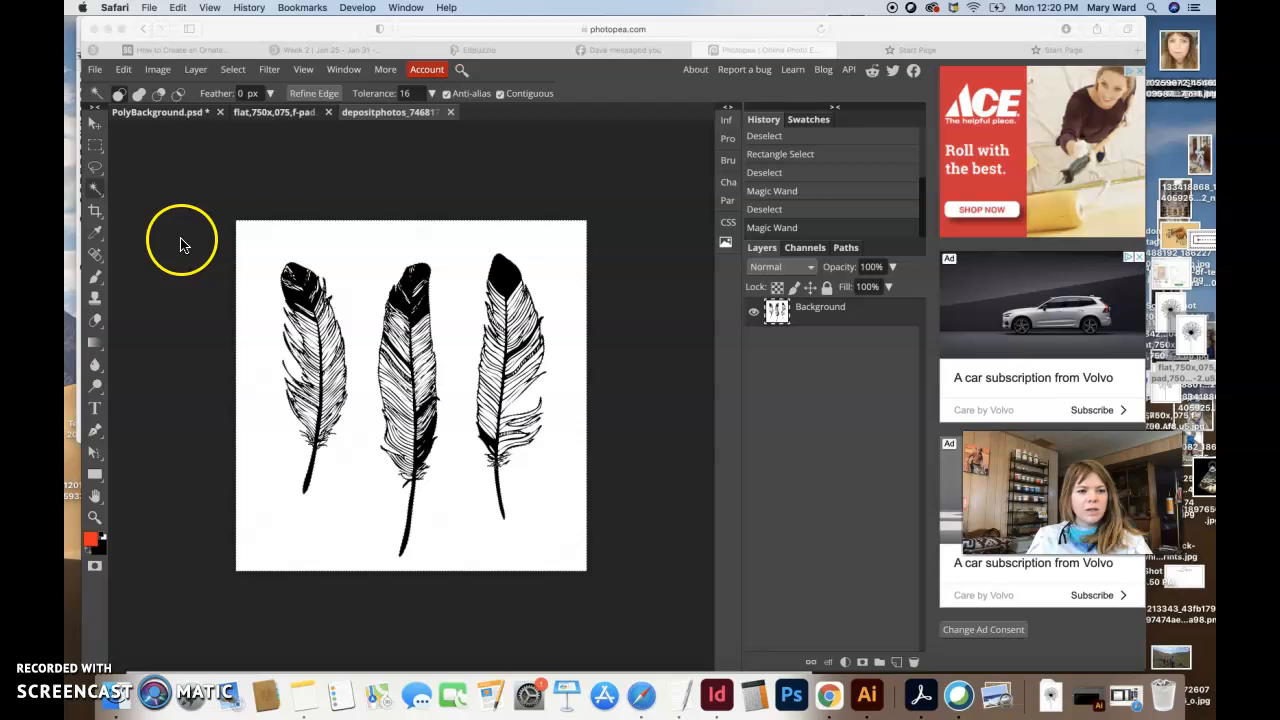
# Clear the selection and crop the image to just the leftmost of the three feathers.
pyautogui.click(91, 206)
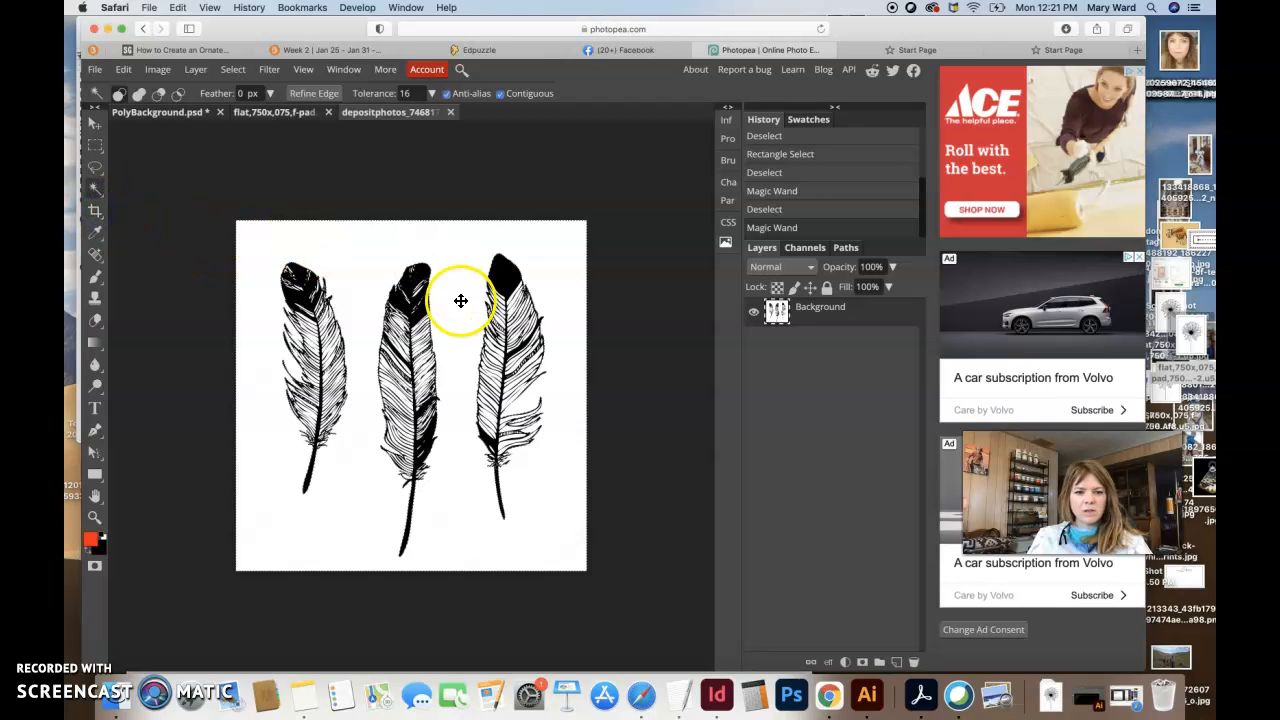
pyautogui.click(428, 296)
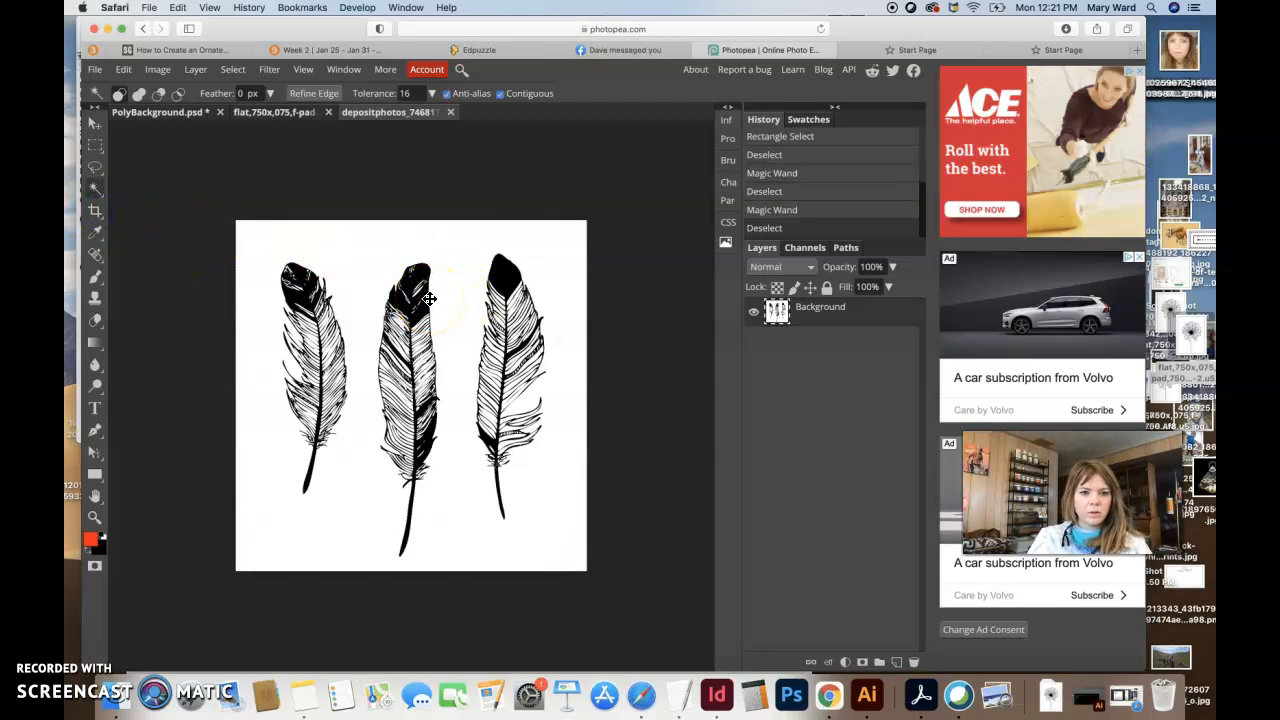
pyautogui.click(95, 210)
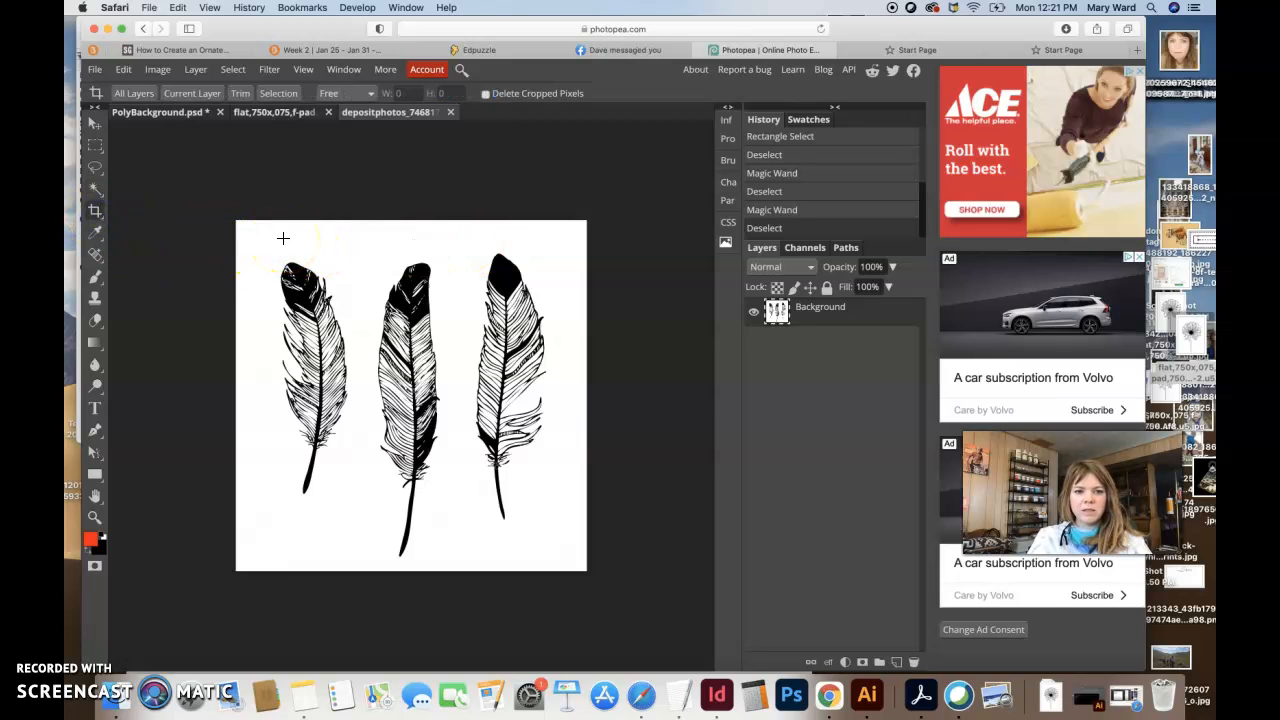
pyautogui.click(95, 213)
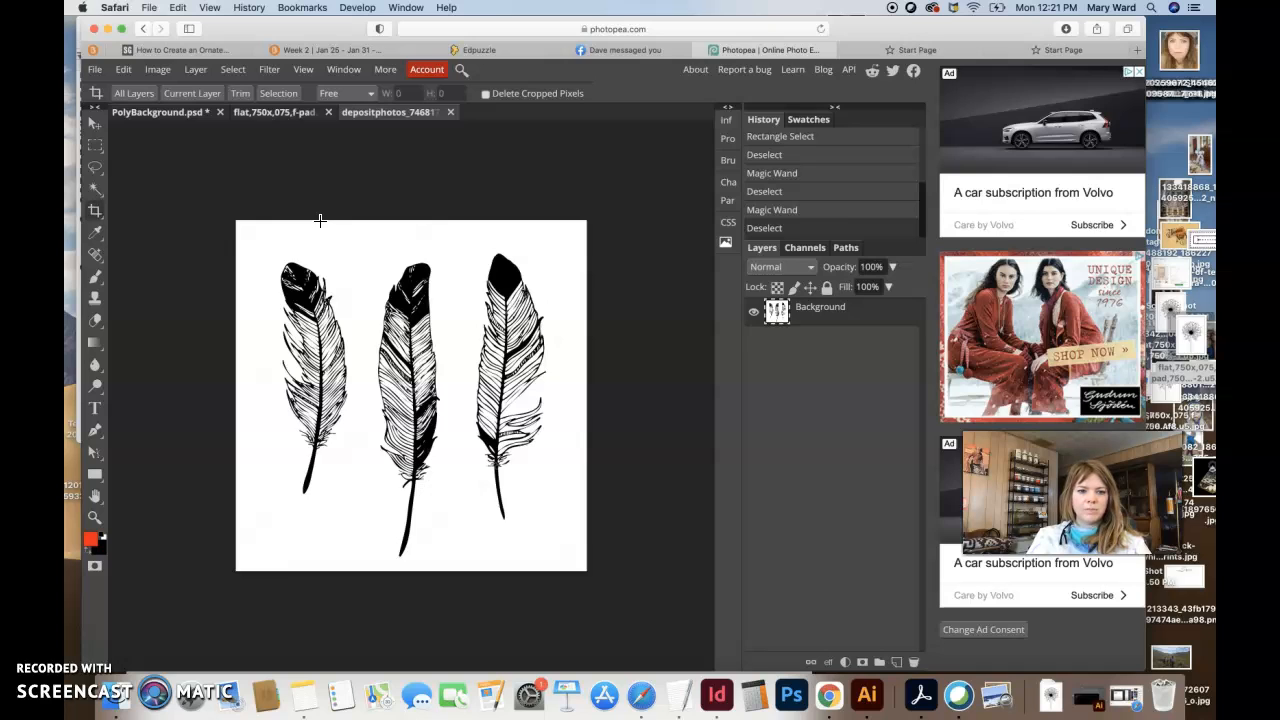
pyautogui.moveTo(249, 231); pyautogui.dragTo(366, 505)
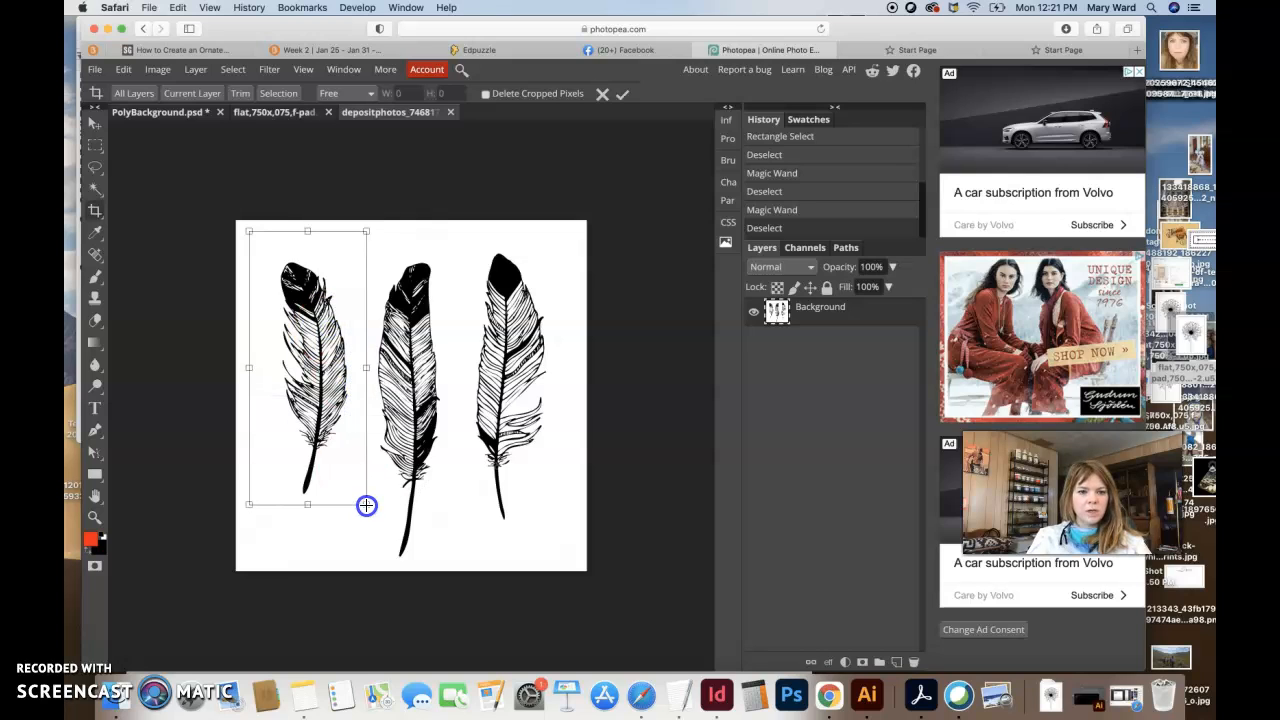
pyautogui.press('Return')
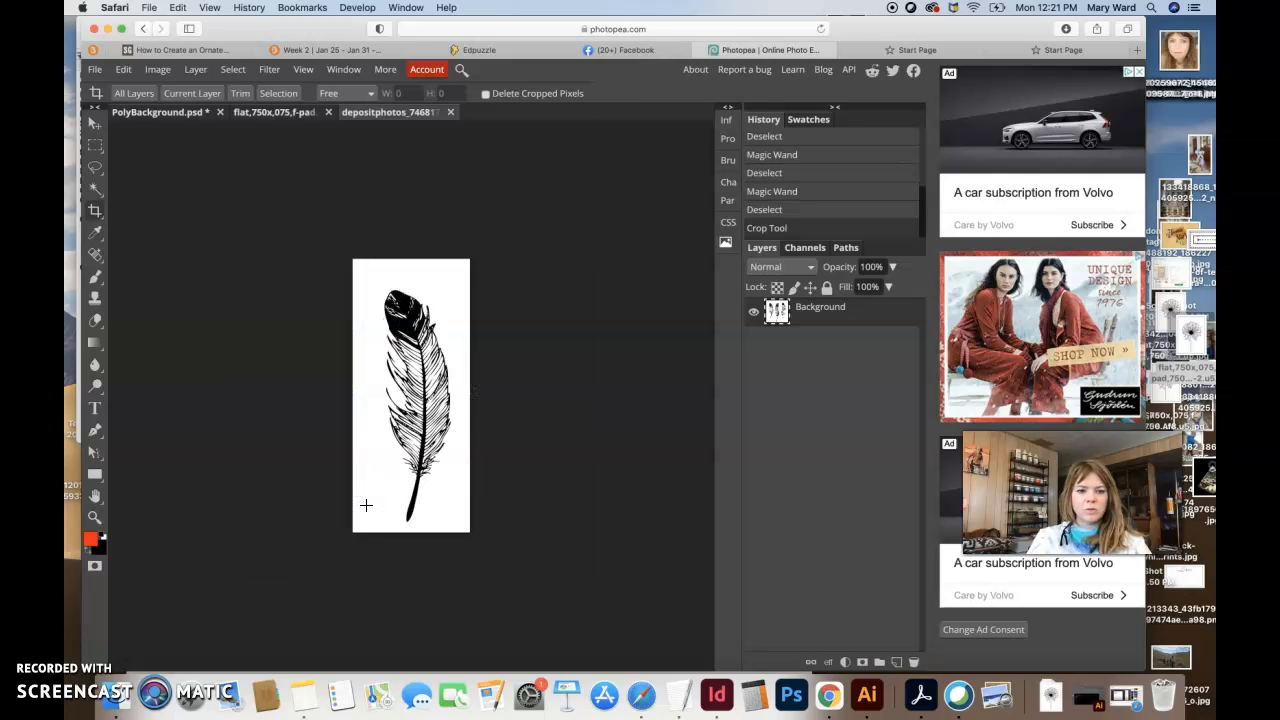
pyautogui.click(331, 469)
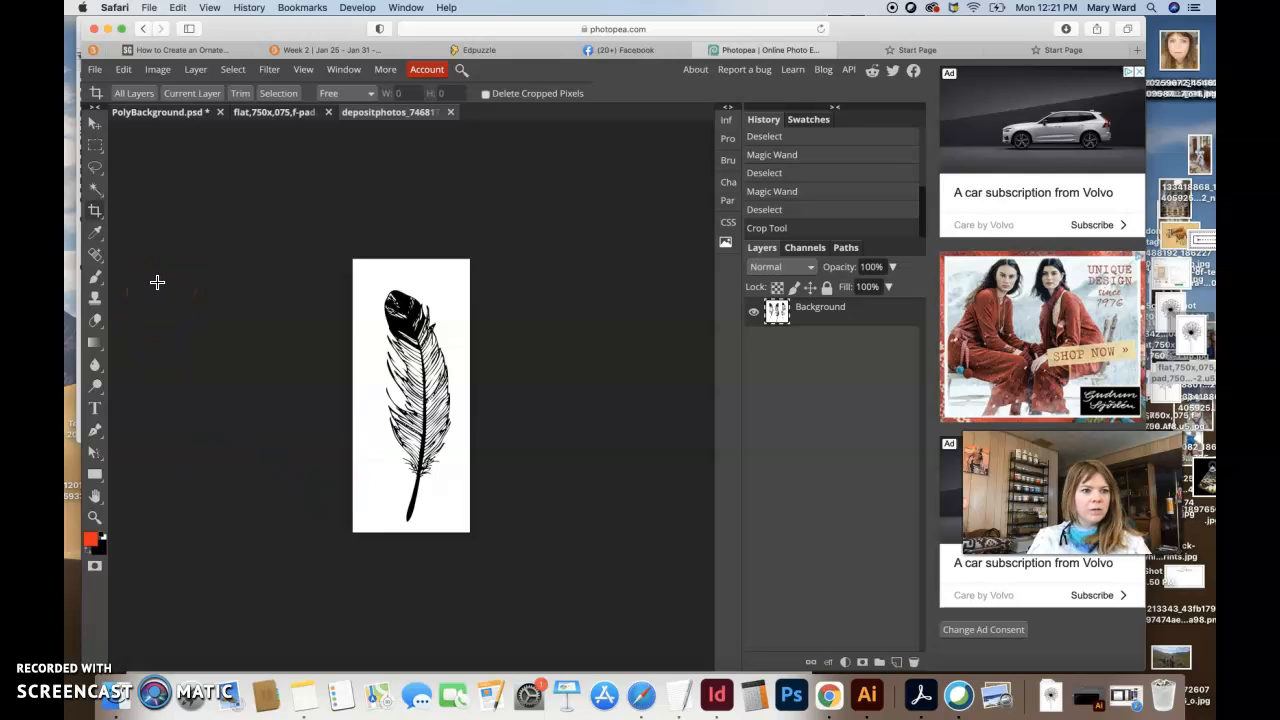
# Select the white area around the feather with the Magic Wand and inverse the selection to pick the feather.
pyautogui.click(95, 189)
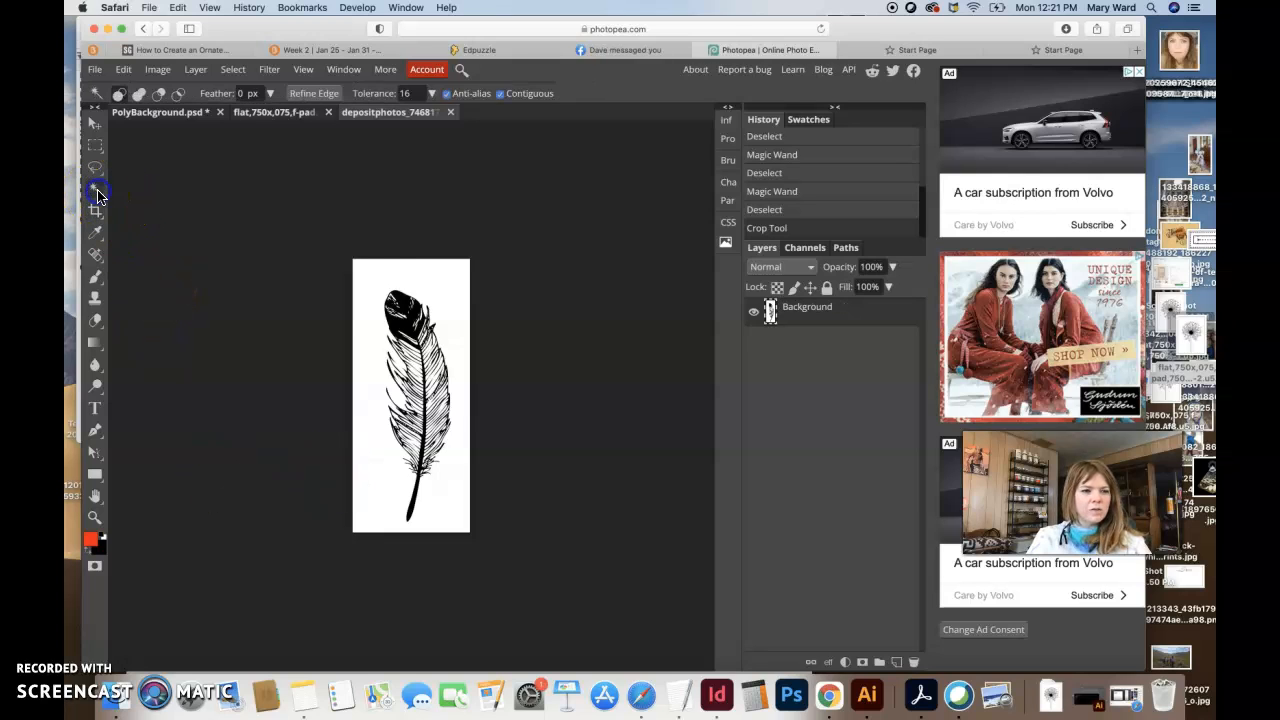
pyautogui.click(369, 279)
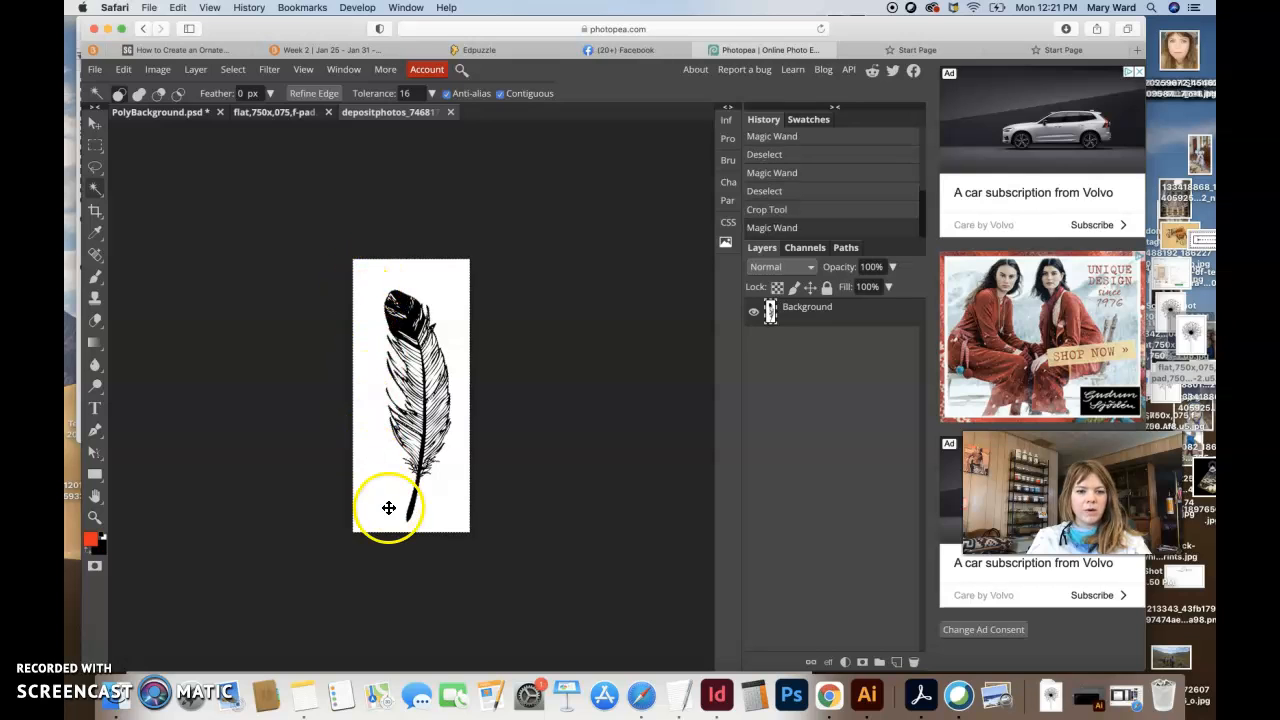
pyautogui.click(232, 69)
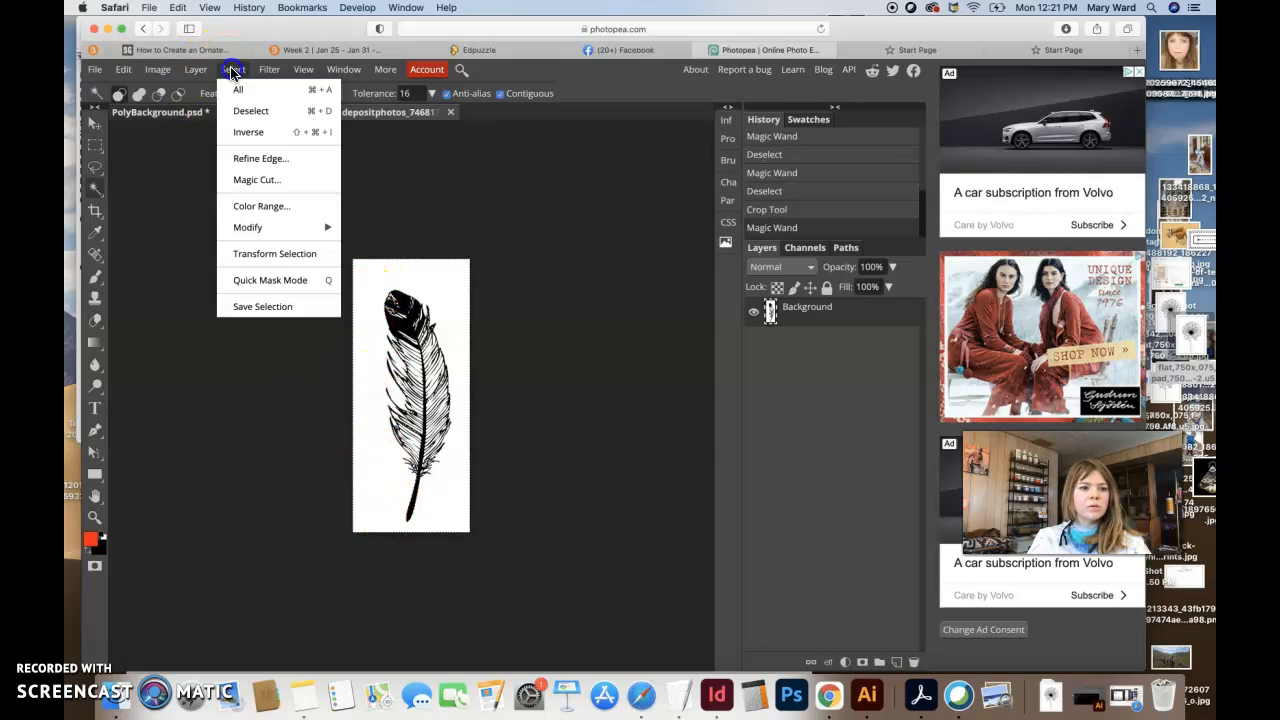
pyautogui.click(245, 132)
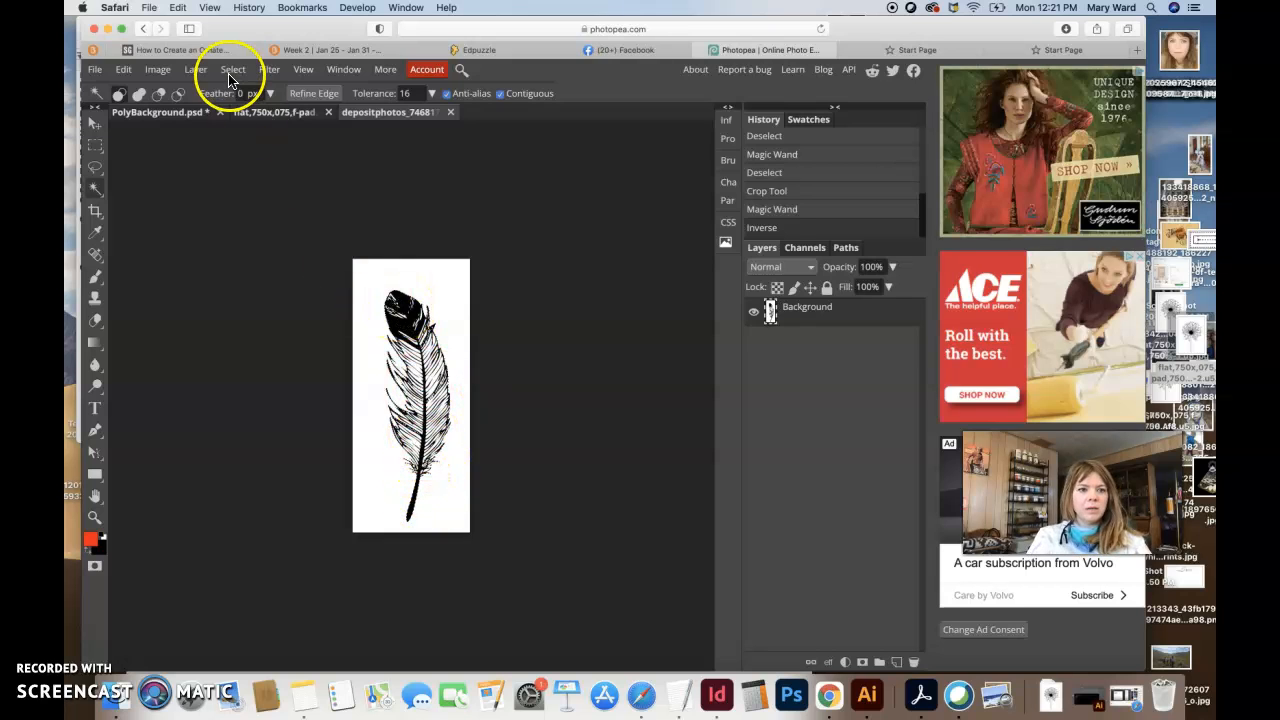
# Check the dandelion pattern in PolyBackground, and try inverting the selected feather's colors and inverting them back.
pyautogui.click(180, 113)
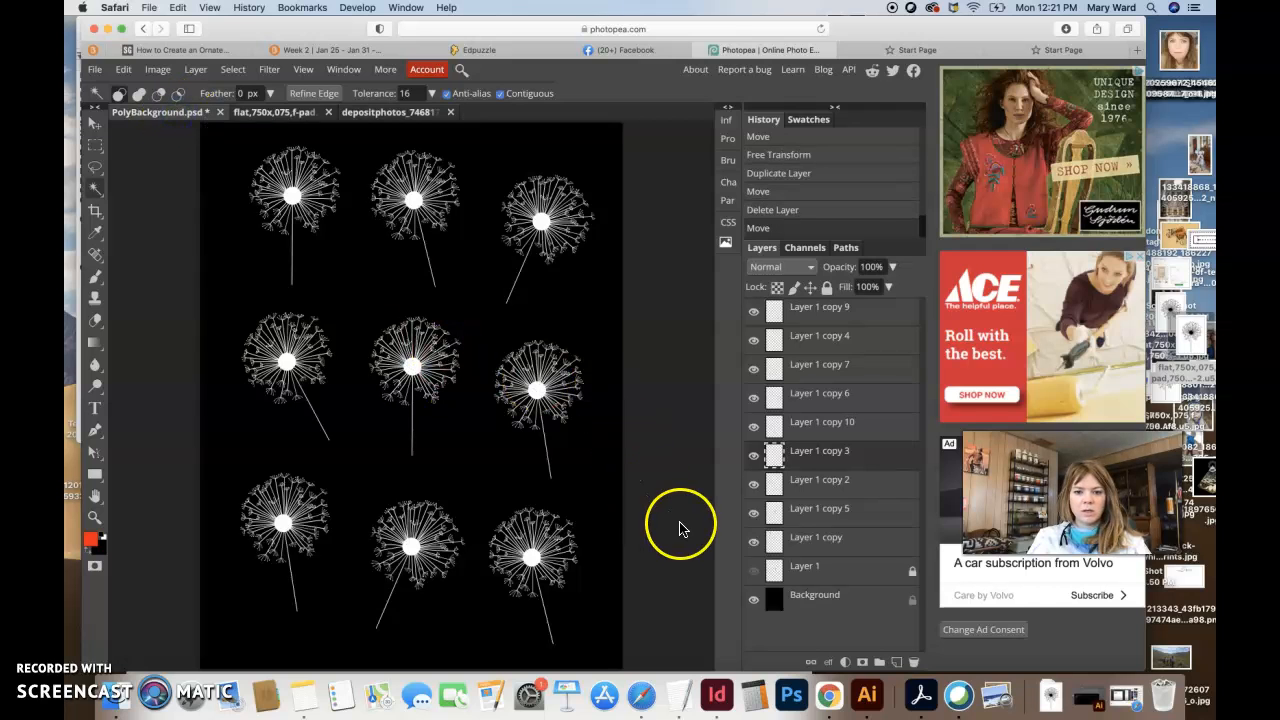
pyautogui.click(388, 113)
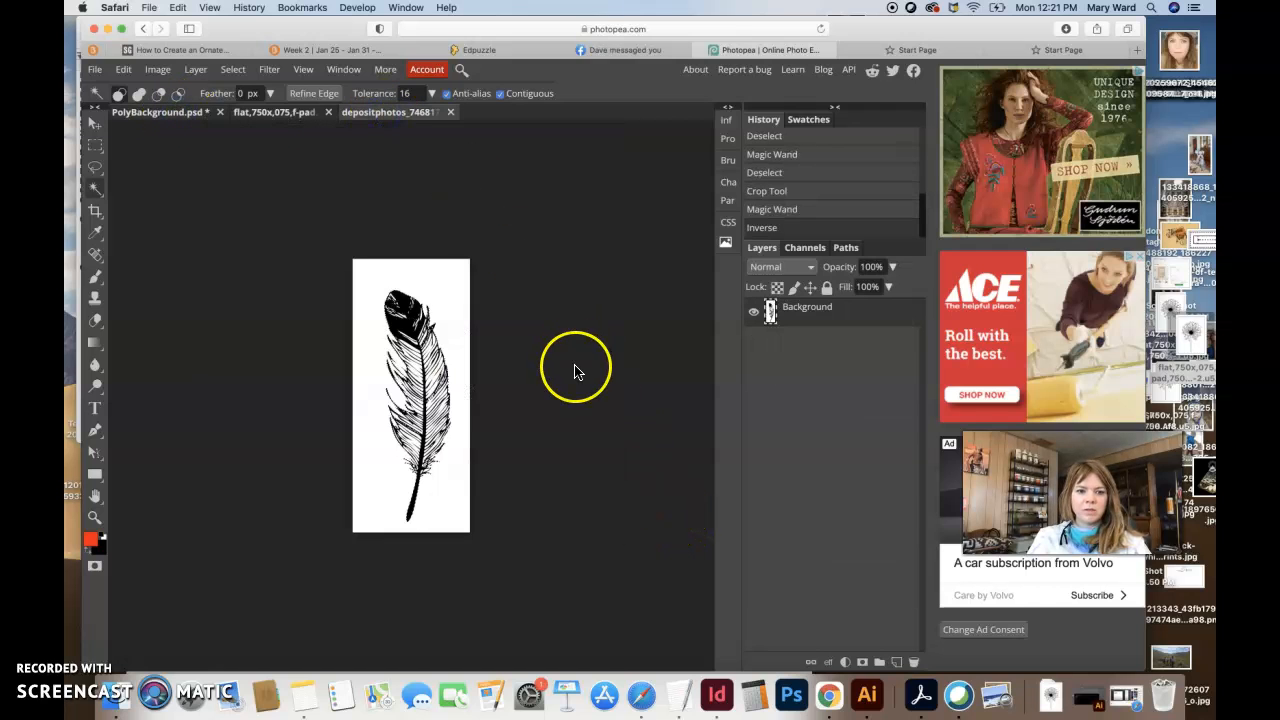
pyautogui.press('super+i')
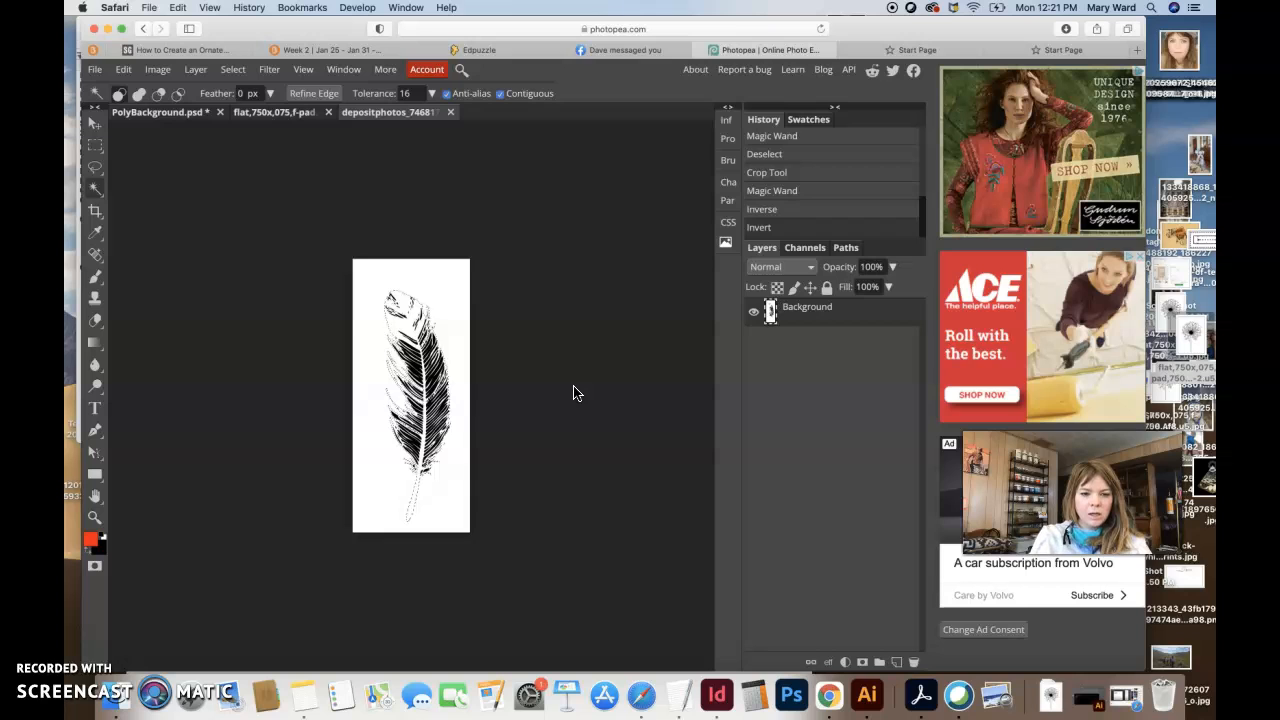
pyautogui.press('super+i')
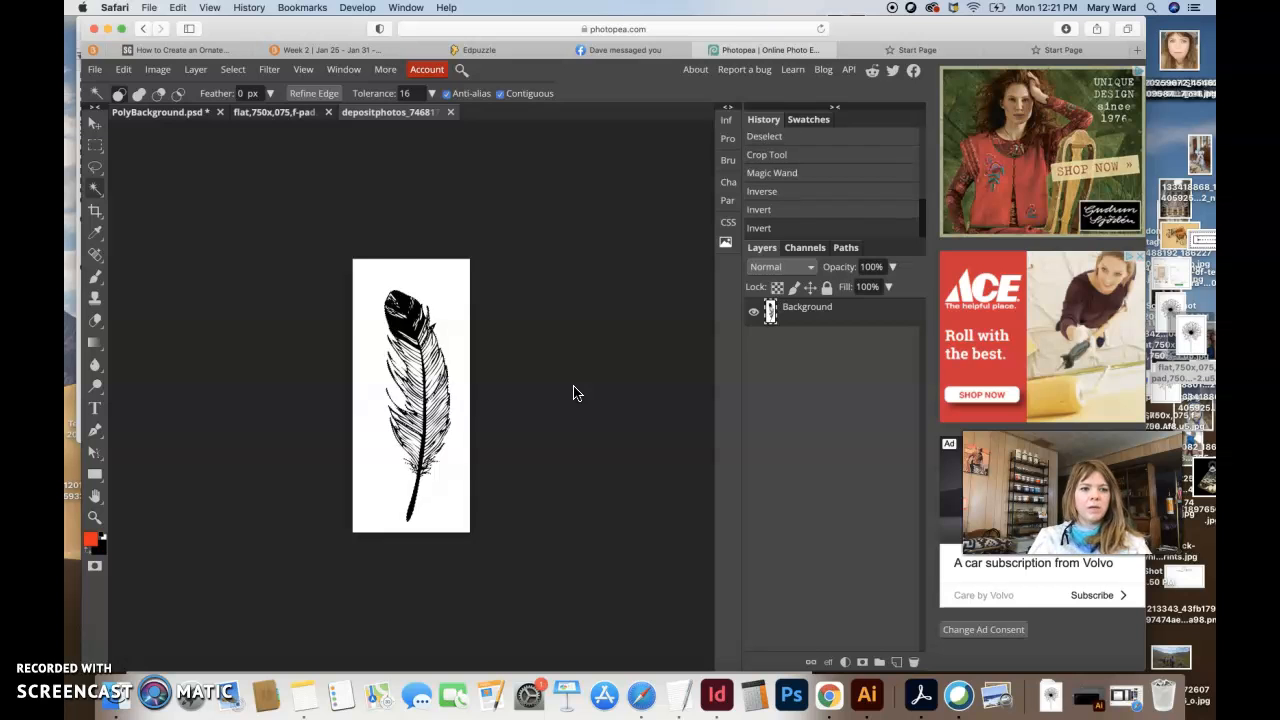
# Paste the copied feather into the PolyBackground dandelion pattern.
pyautogui.click(160, 112)
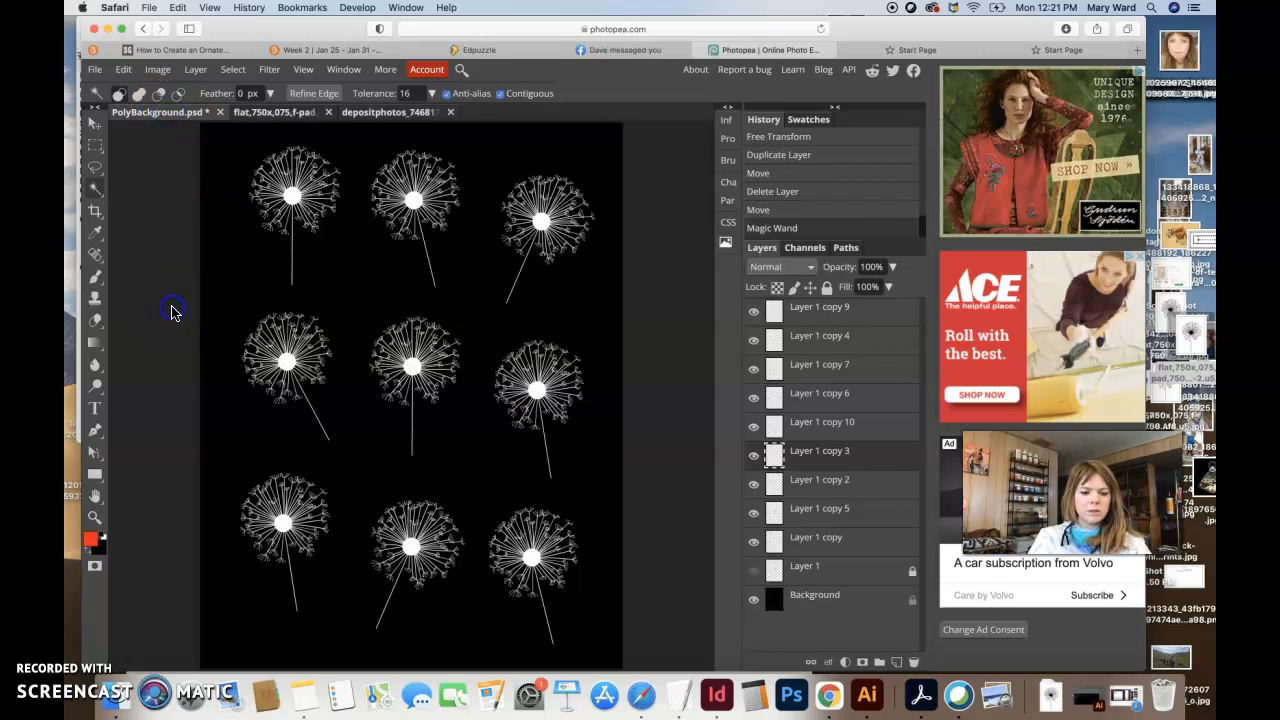
pyautogui.press('super+v')
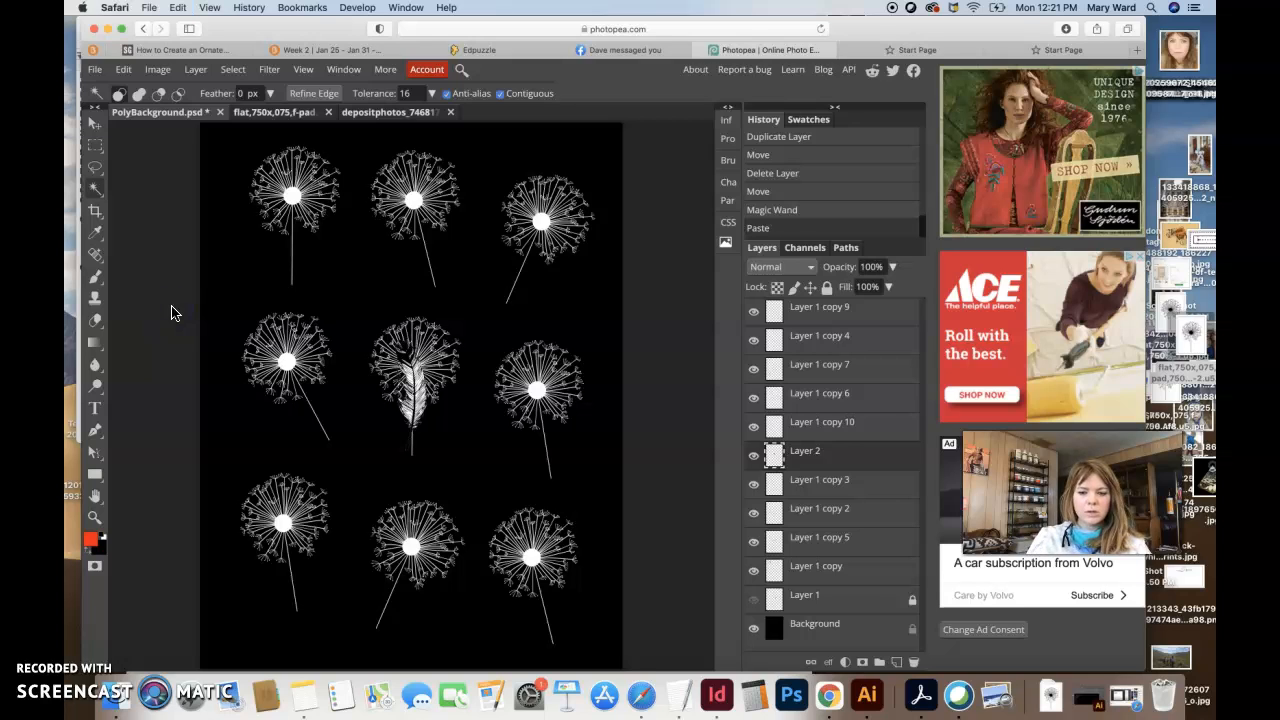
# Return to the cropped feather document and invert the selected feather's colors to turn its black areas white.
pyautogui.click(385, 112)
pyautogui.click(385, 441)
pyautogui.press('super+i')
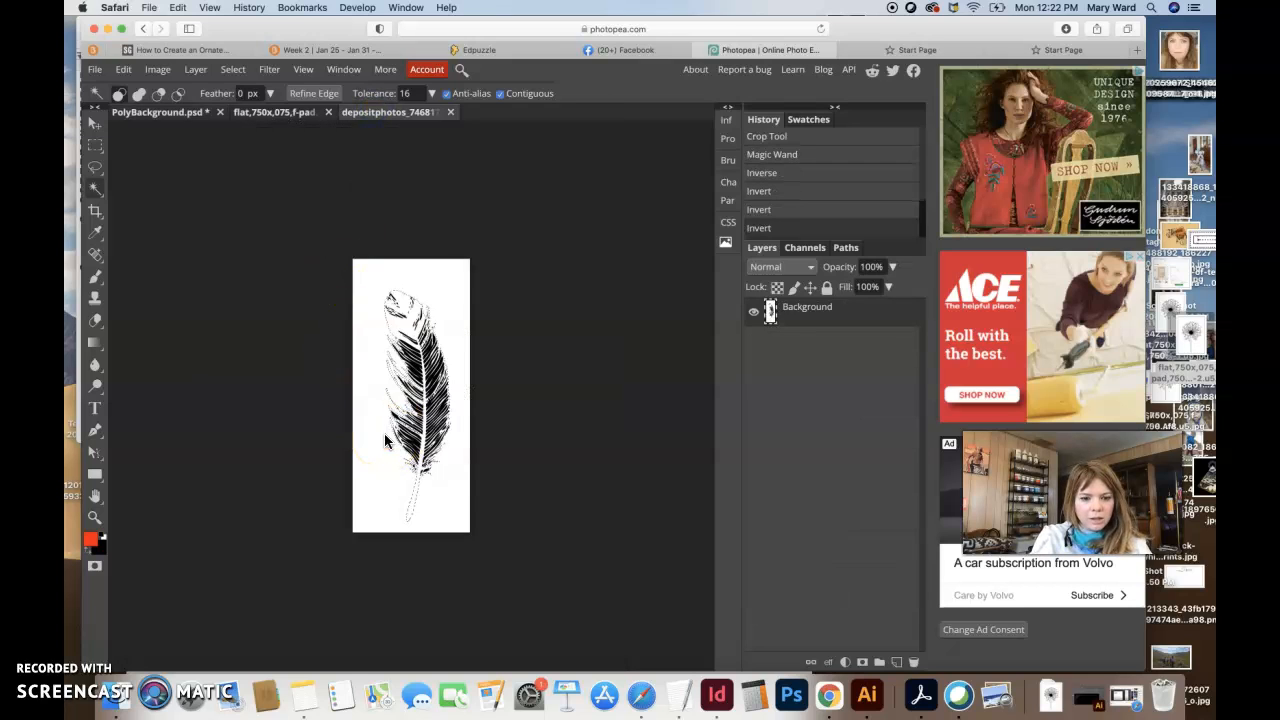
# Copy the color-inverted feather and paste it into the PolyBackground dandelion pattern.
pyautogui.press('super+i')
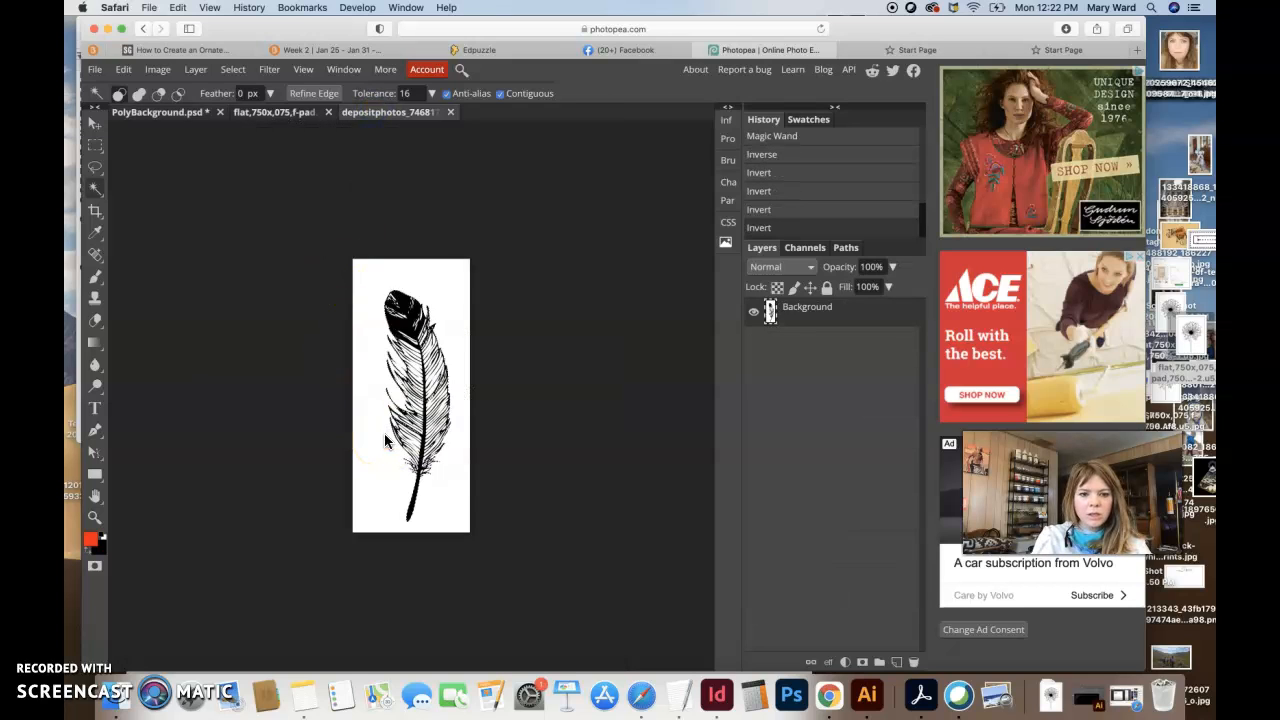
pyautogui.press('super+i')
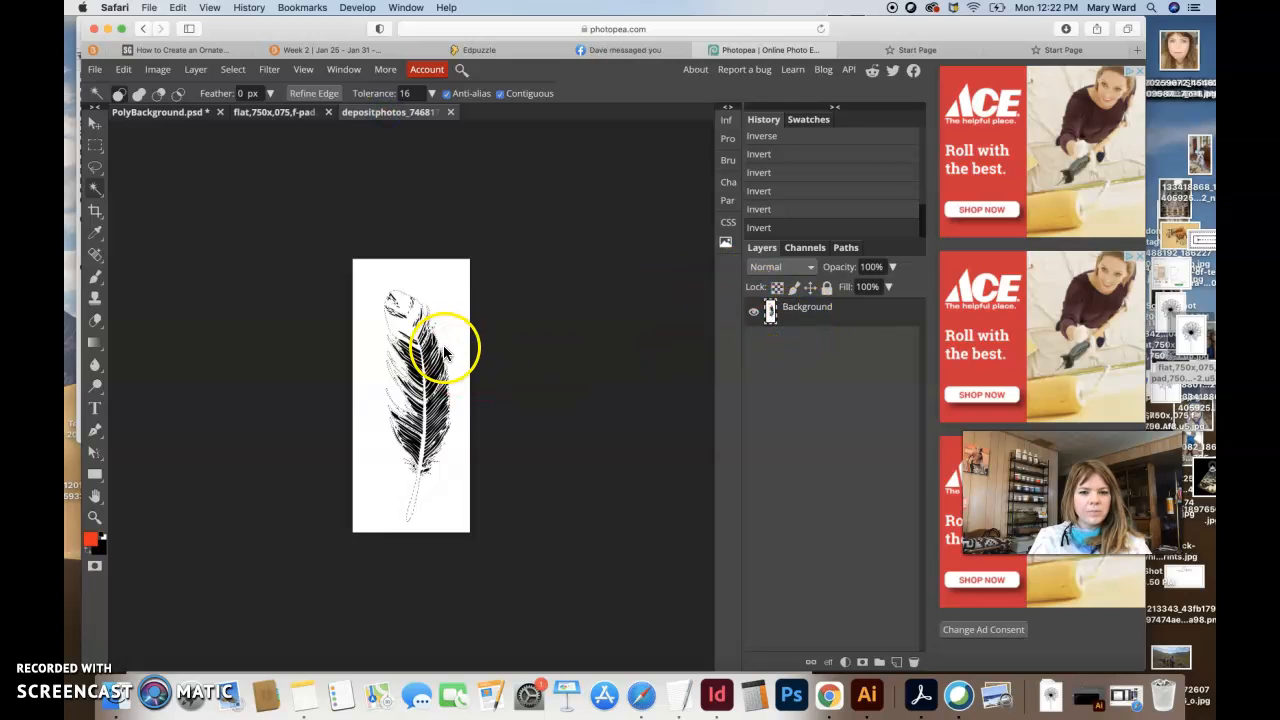
pyautogui.click(437, 409)
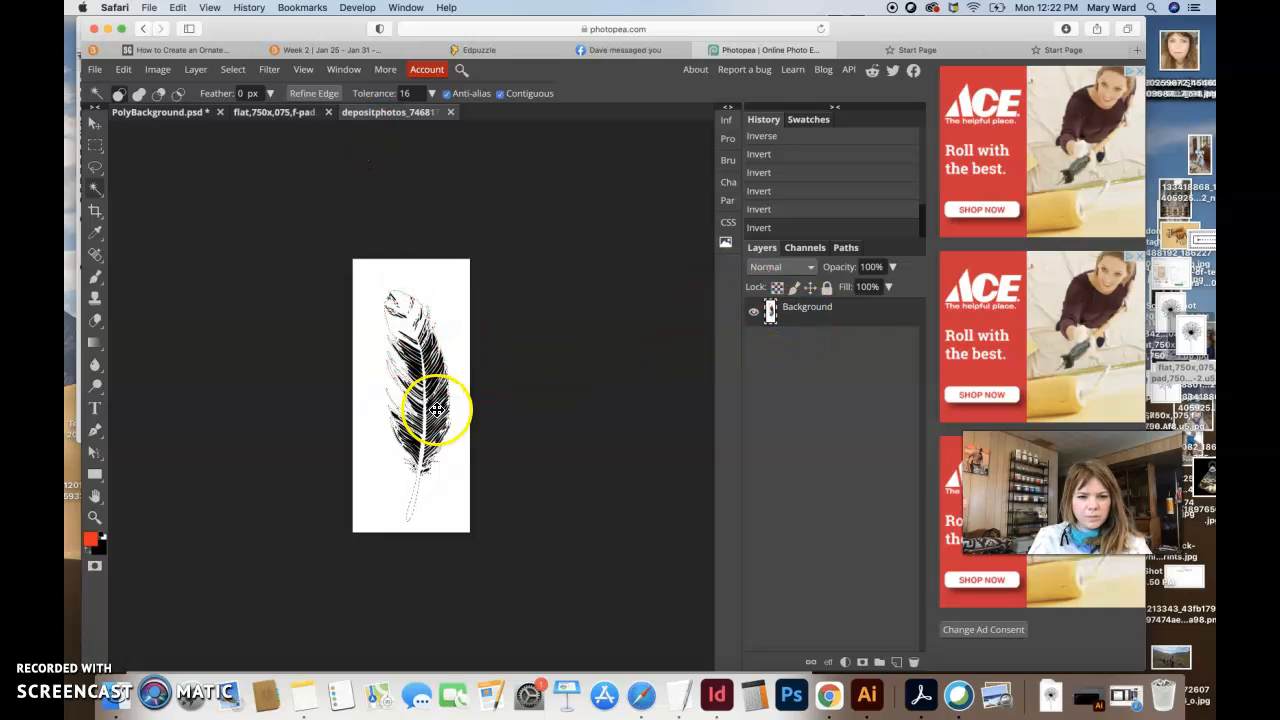
pyautogui.press('super+c')
pyautogui.click(160, 112)
pyautogui.press('super+v')
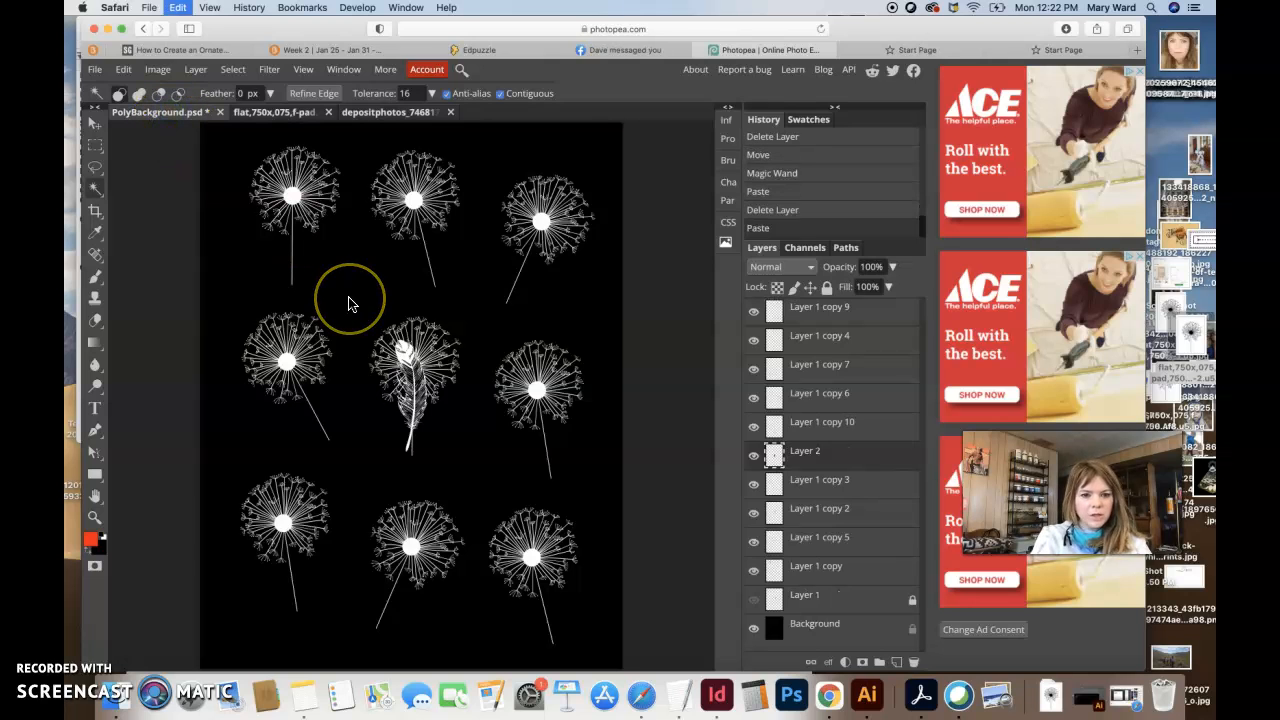
pyautogui.click(410, 360)
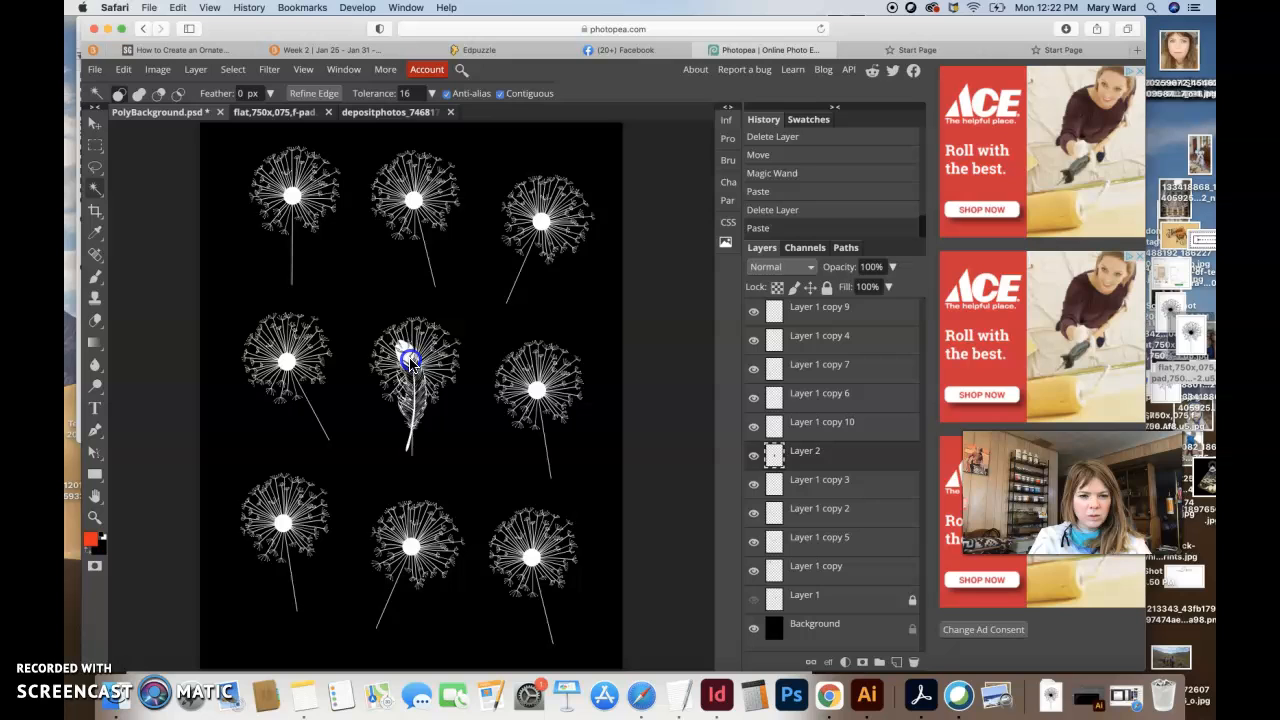
pyautogui.click(460, 289)
pyautogui.moveTo(460, 289); pyautogui.dragTo(471, 272)
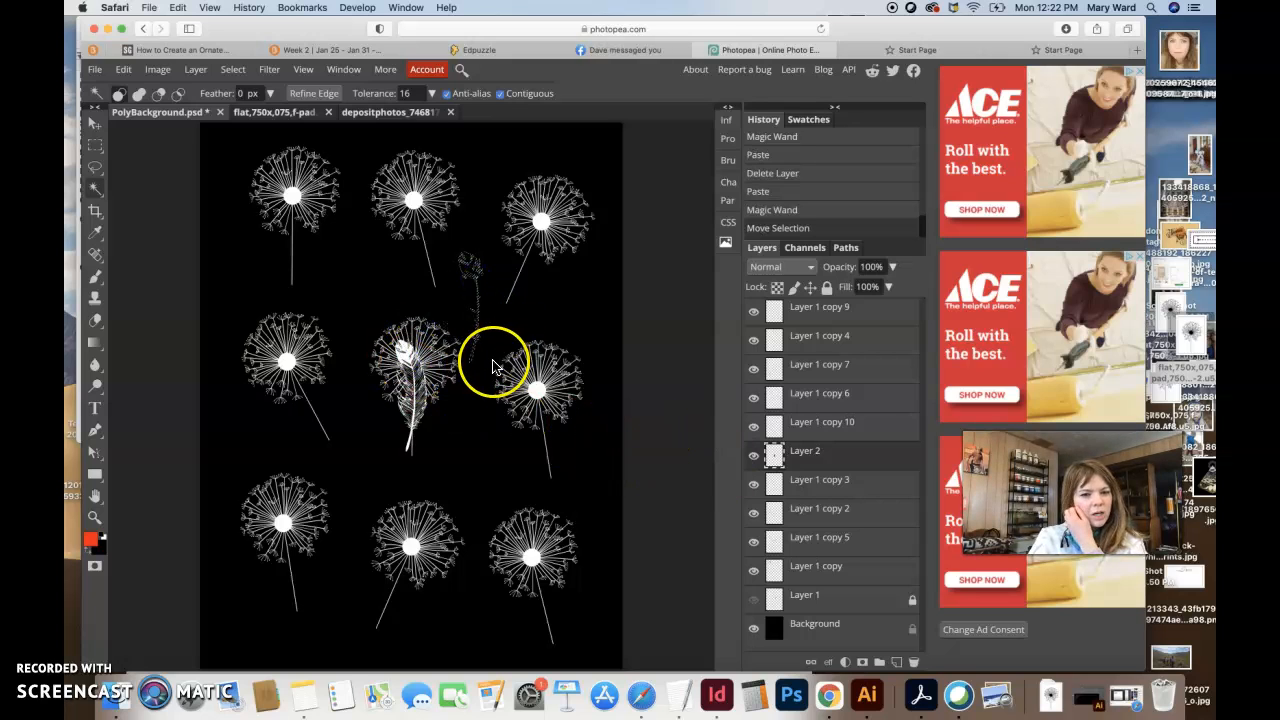
pyautogui.press('super+z')
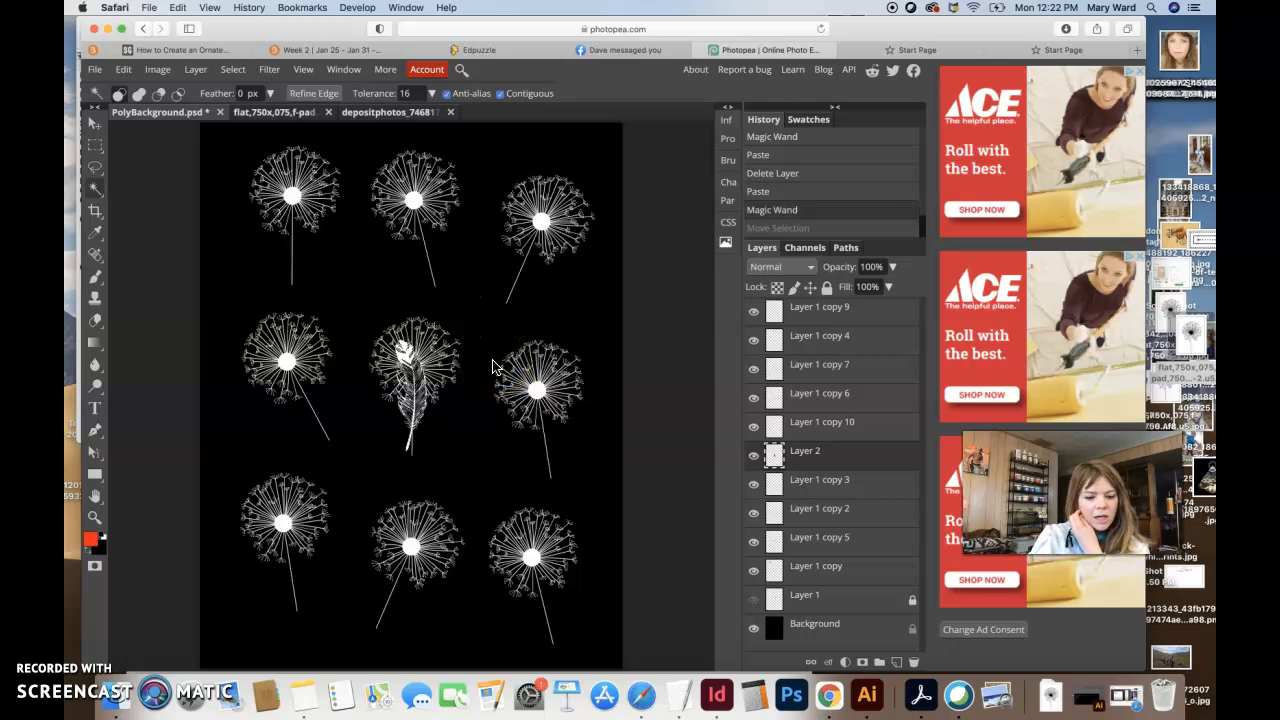
pyautogui.press('super+z')
pyautogui.press('super+z')
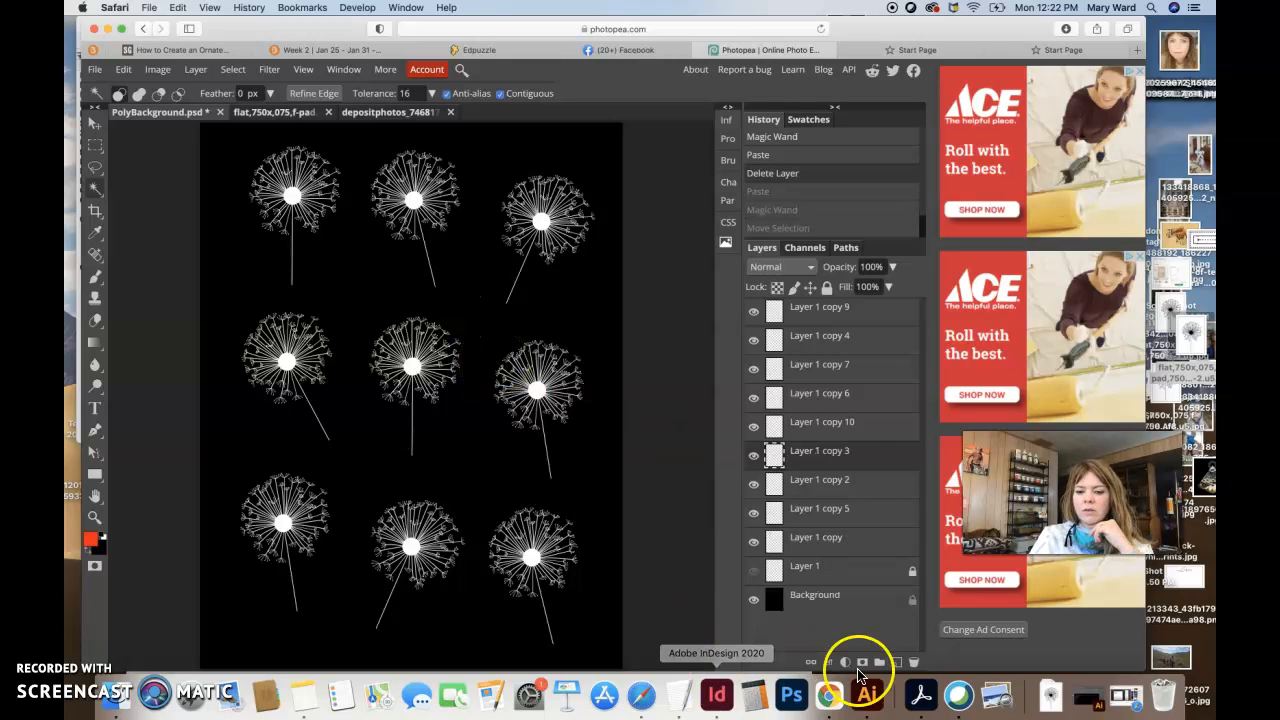
# Paste the feather again after adding a new layer and move it up into the gap beside the middle dandelion.
pyautogui.press('super+v')
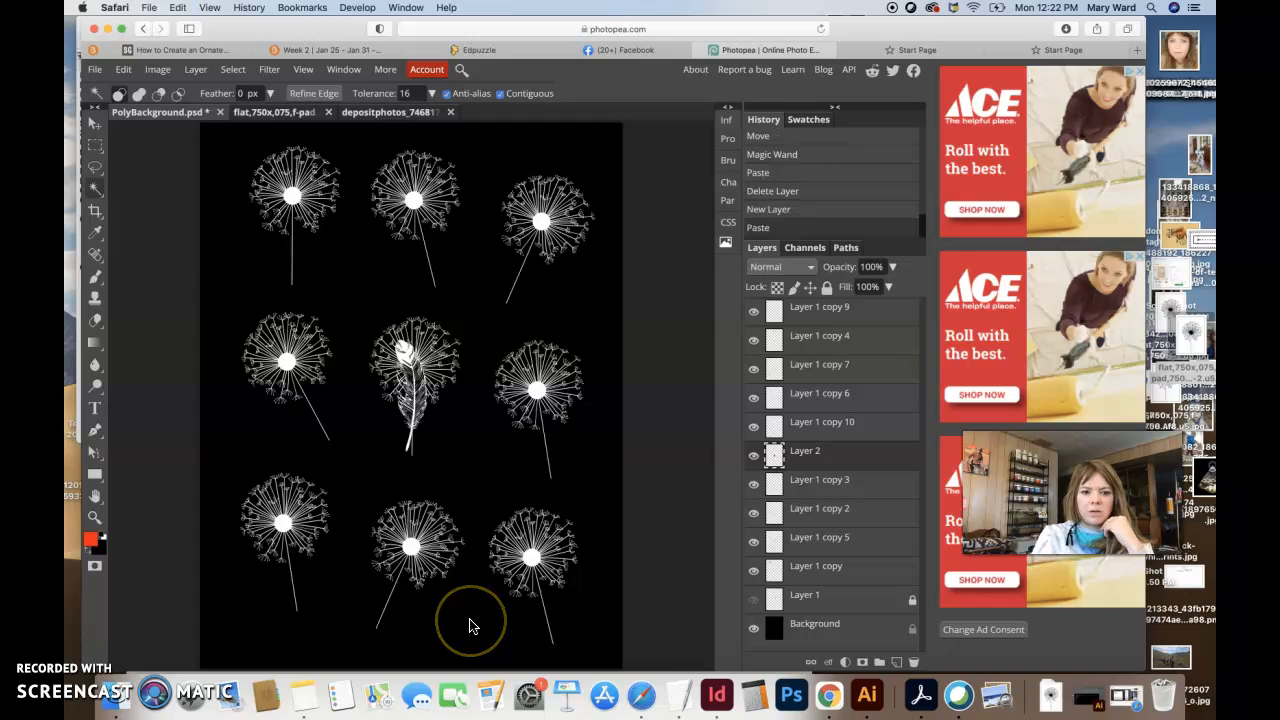
pyautogui.click(103, 126)
pyautogui.moveTo(430, 390); pyautogui.dragTo(482, 300)
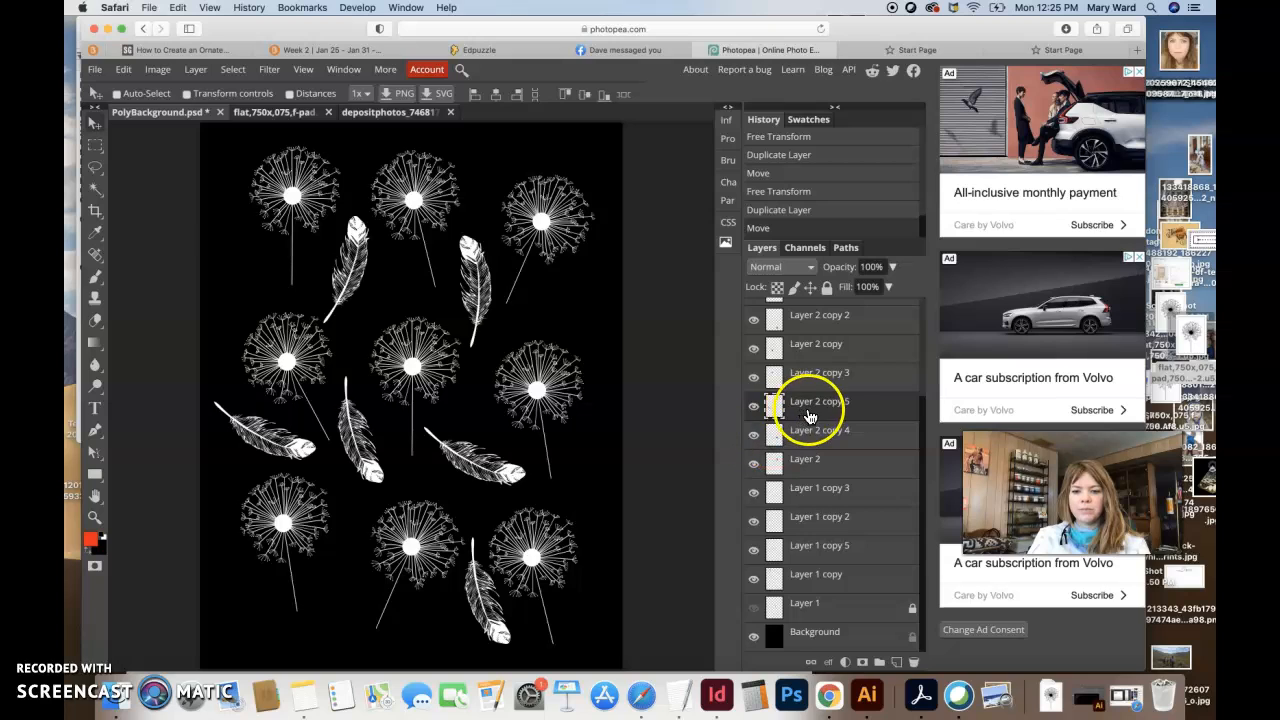
# Toggle the visibility of Layer 2 copy 5 and the locked Layer 1 to check which motif each one holds.
pyautogui.click(755, 407)
pyautogui.click(755, 407)
pyautogui.click(756, 408)
pyautogui.click(756, 408)
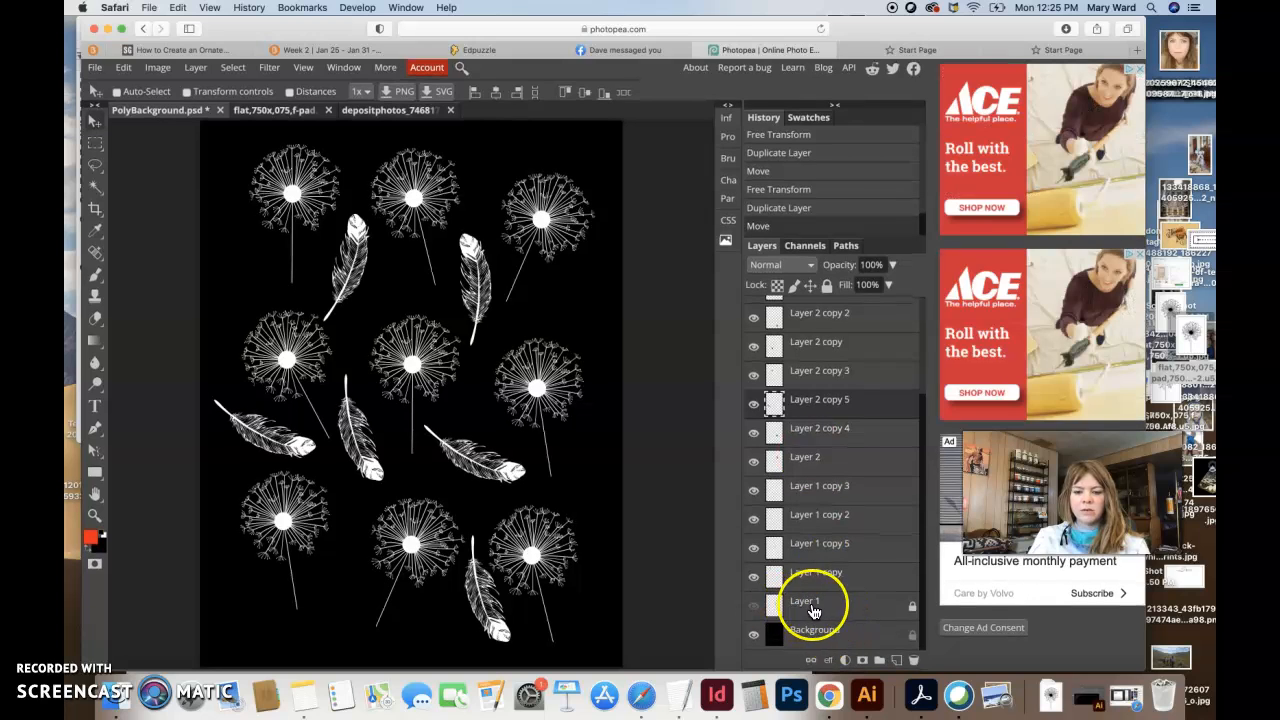
pyautogui.click(755, 608)
pyautogui.click(755, 608)
pyautogui.click(755, 608)
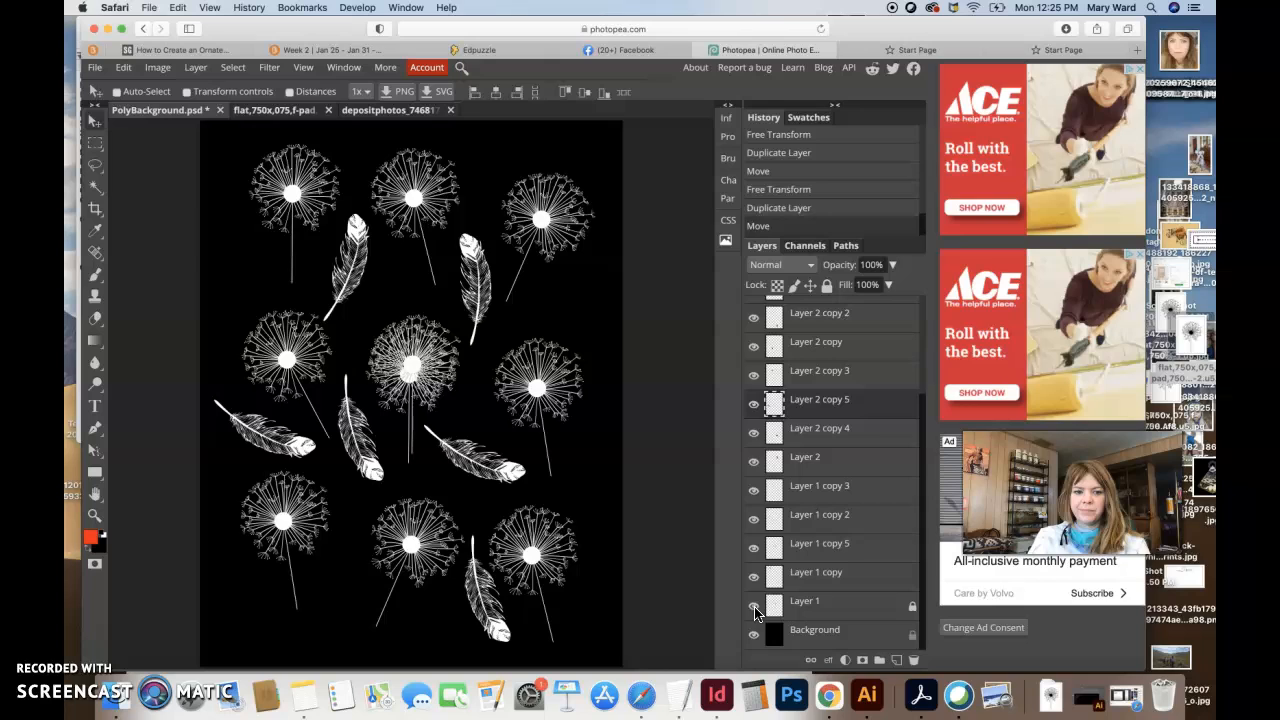
pyautogui.click(755, 608)
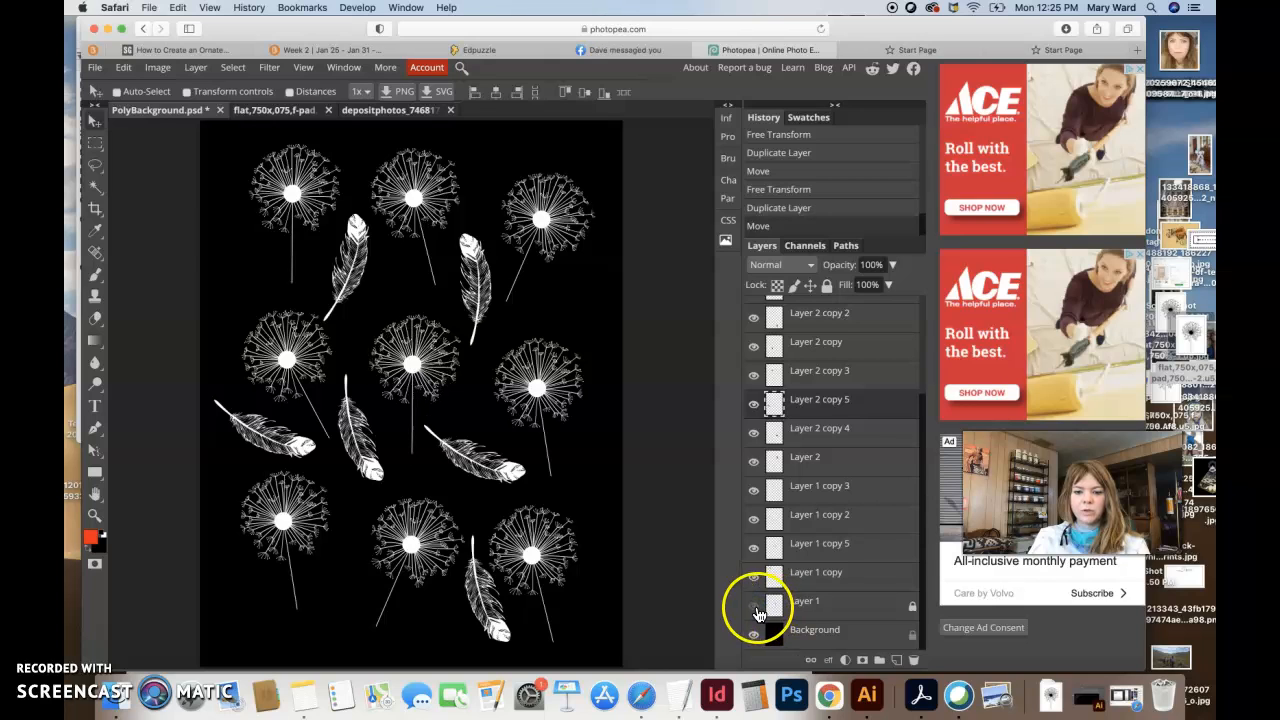
# Duplicate the Layer 2 copy 5 feather, place the duplicate directly above Background, and name and lock it as feather Backup.
pyautogui.moveTo(800, 404); pyautogui.dragTo(897, 662)
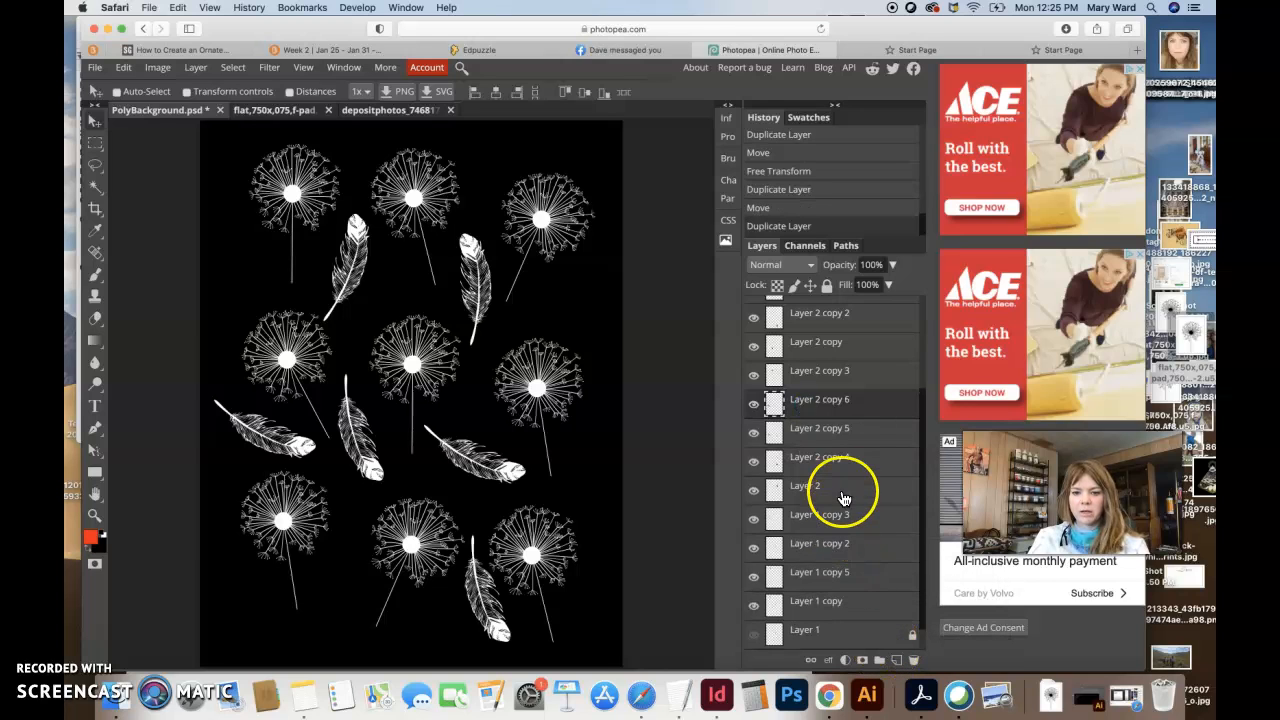
pyautogui.scroll(-1, 843, 491)
pyautogui.click(754, 377)
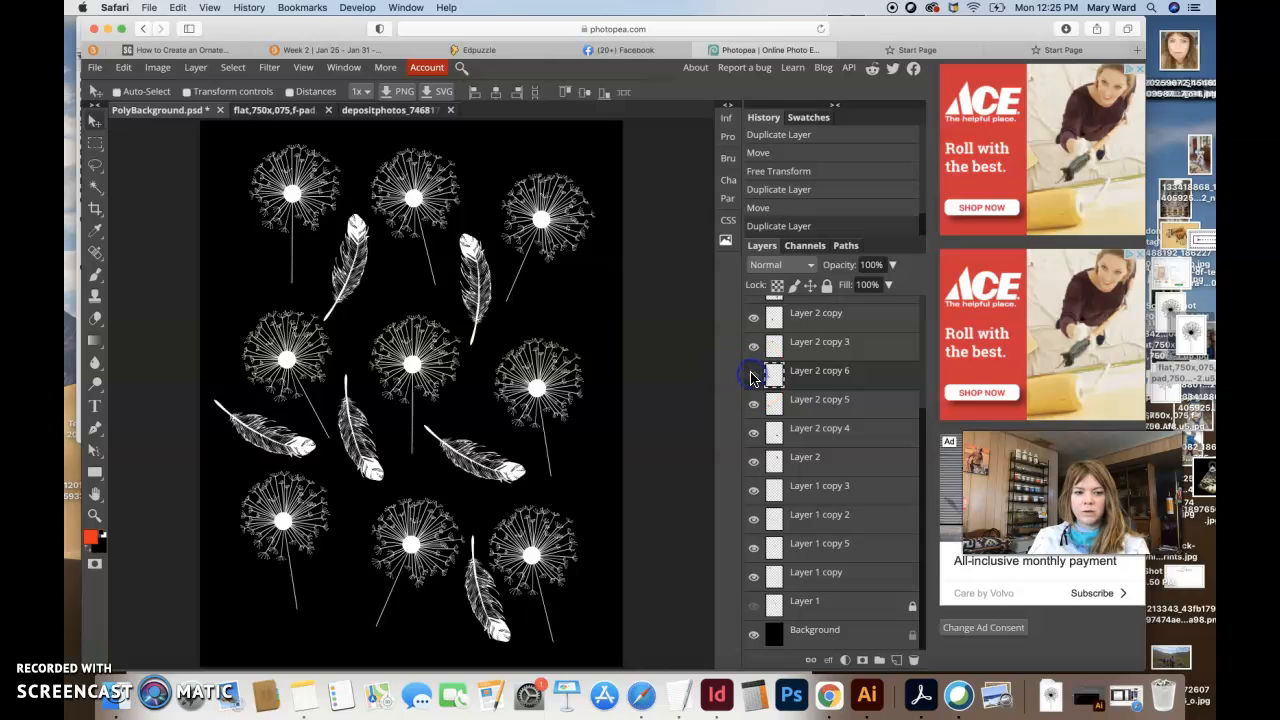
pyautogui.click(754, 377)
pyautogui.moveTo(766, 372); pyautogui.dragTo(808, 609)
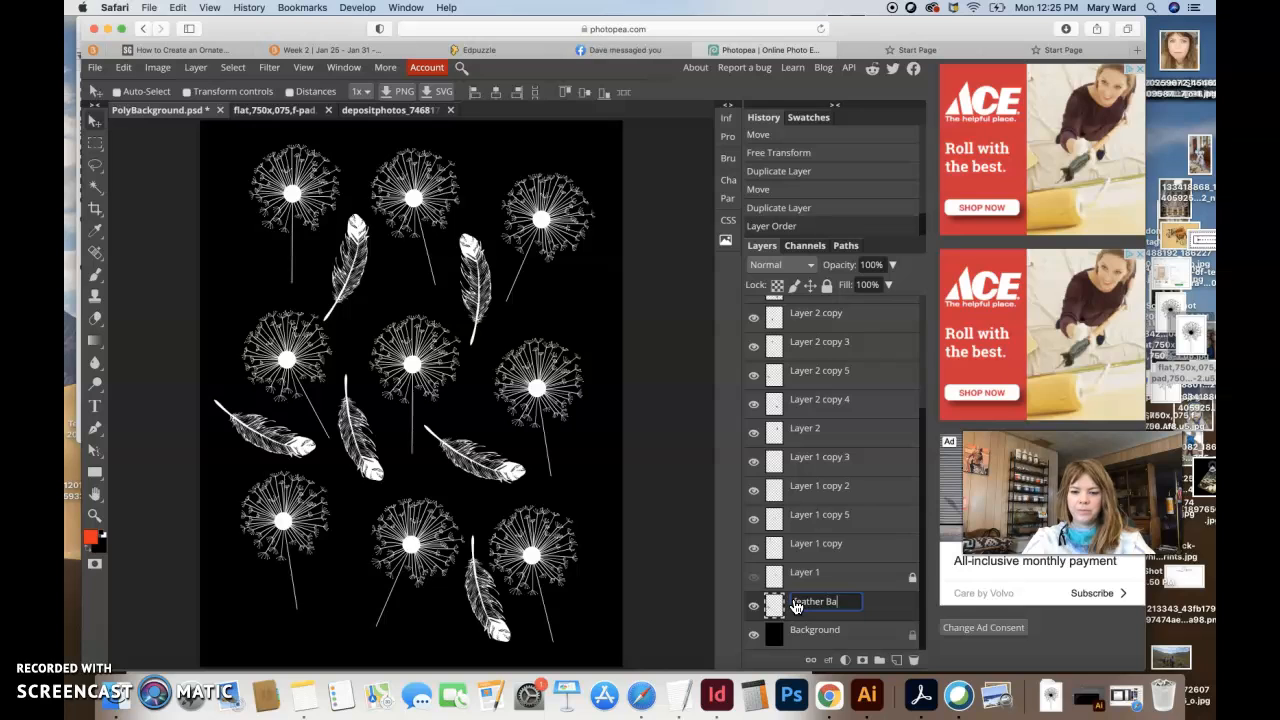
pyautogui.click(910, 614)
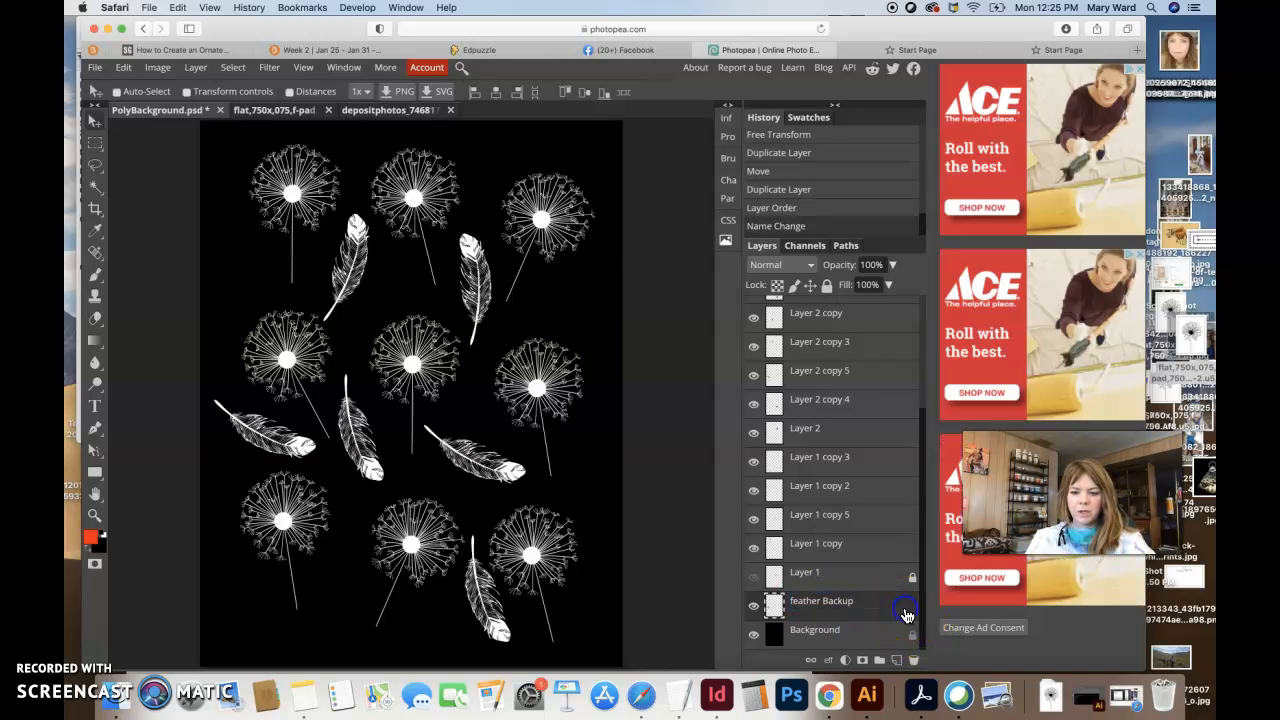
pyautogui.click(826, 285)
# Rename the locked Layer 1 as dandy backup and keep both backup layers hidden.
pyautogui.click(801, 585)
pyautogui.doubleClick(801, 585)
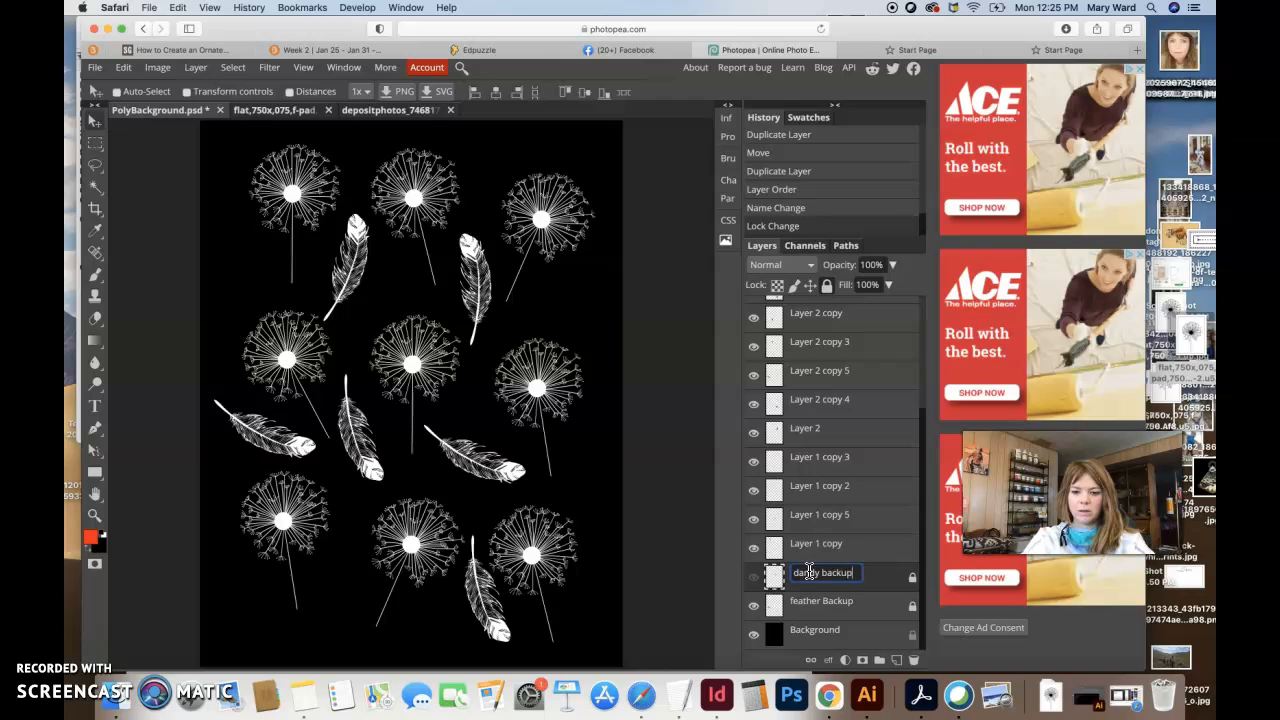
pyautogui.click(882, 540)
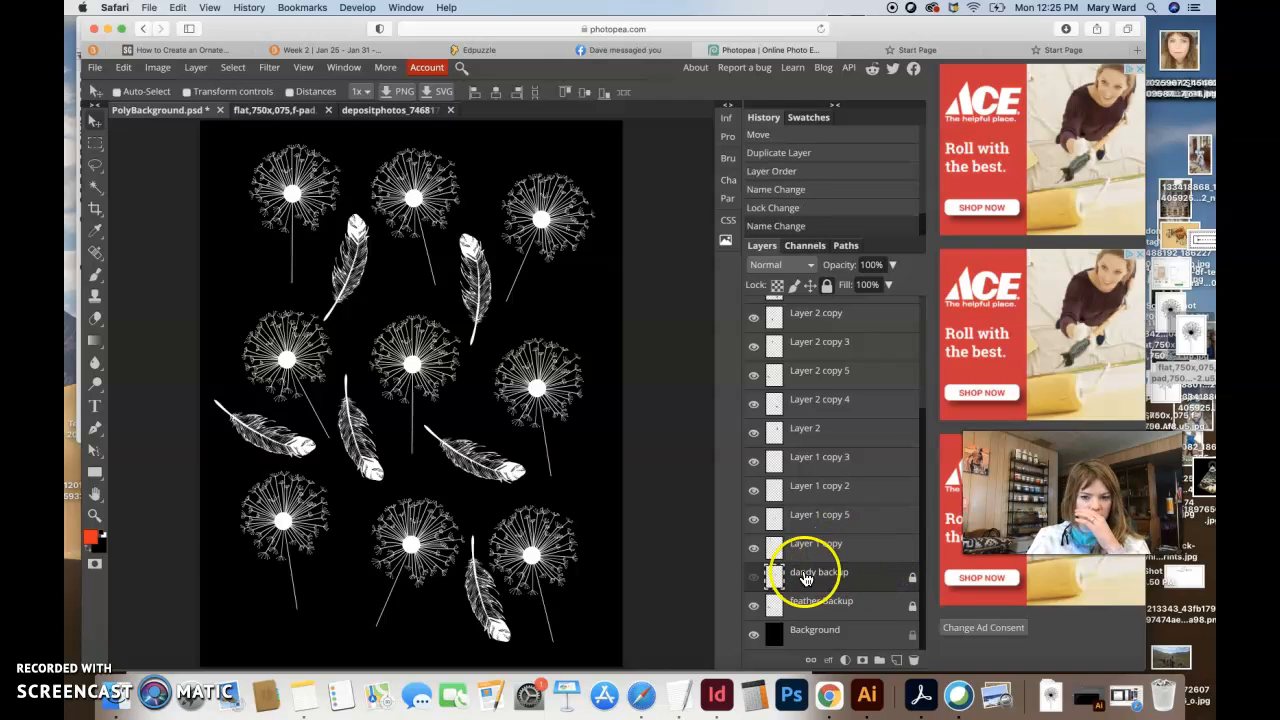
pyautogui.click(752, 578)
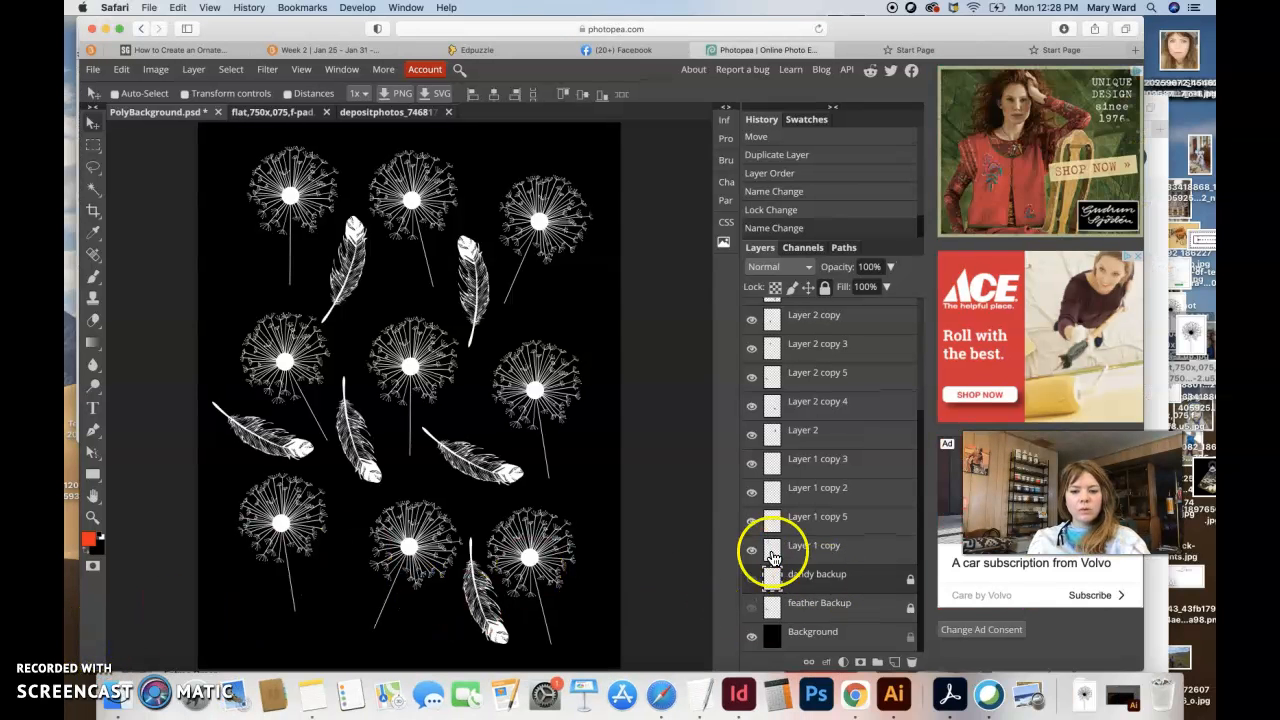
# Merge all dandelion and feather layers from Layer 1 copy up to Layer 1 copy 9, leaving out the backups and Background.
pyautogui.click(837, 555)
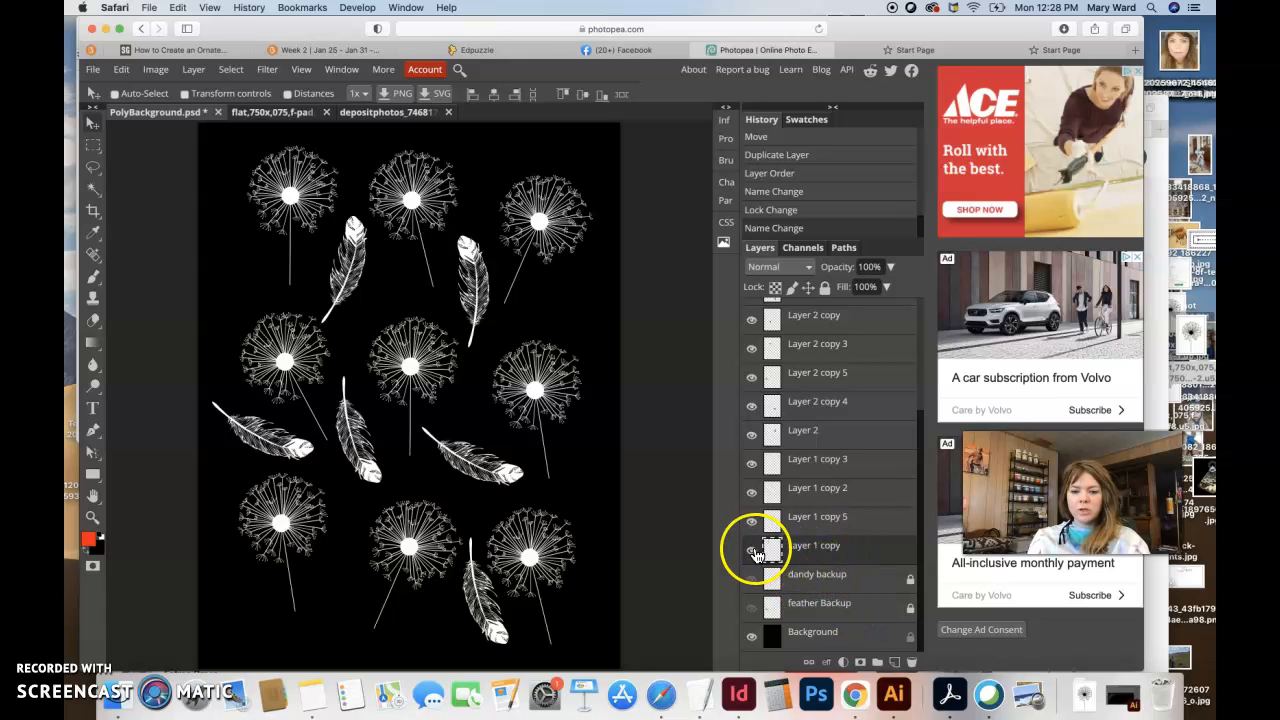
pyautogui.scroll(2, 865, 447)
pyautogui.scroll(2, 865, 448)
pyautogui.click(835, 317)
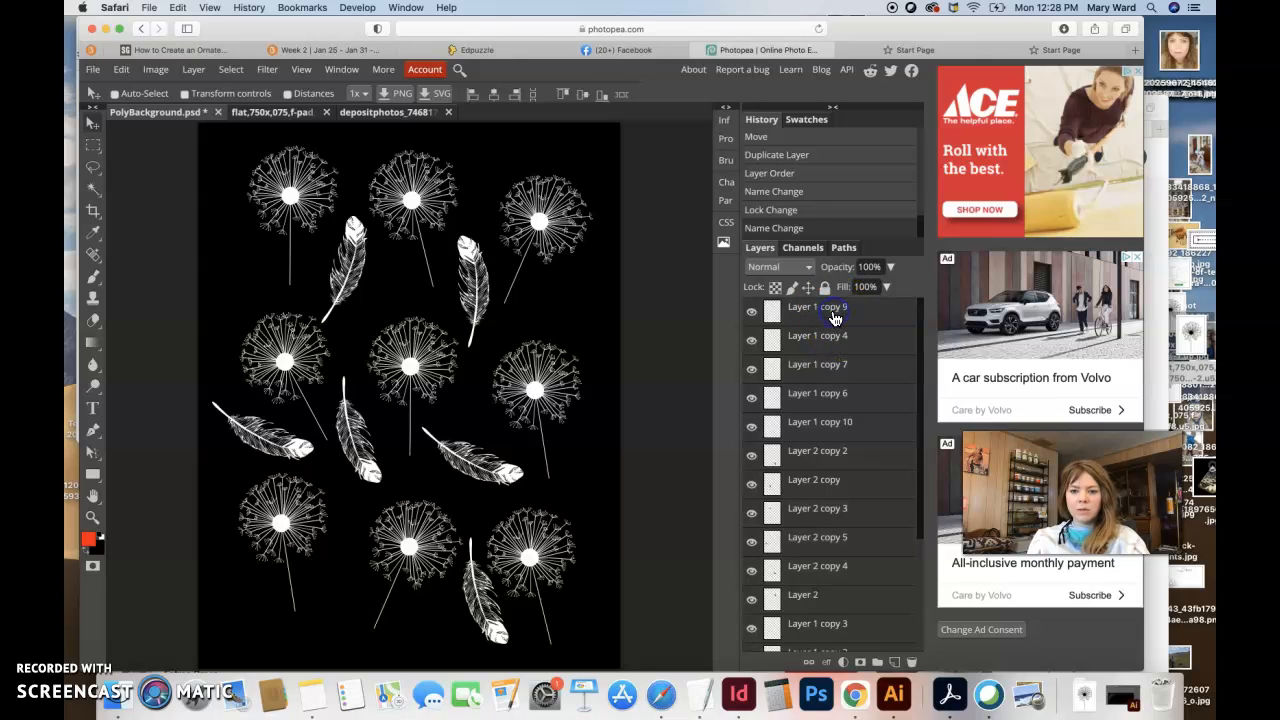
pyautogui.scroll(-1, 800, 502)
pyautogui.scroll(-5, 800, 502)
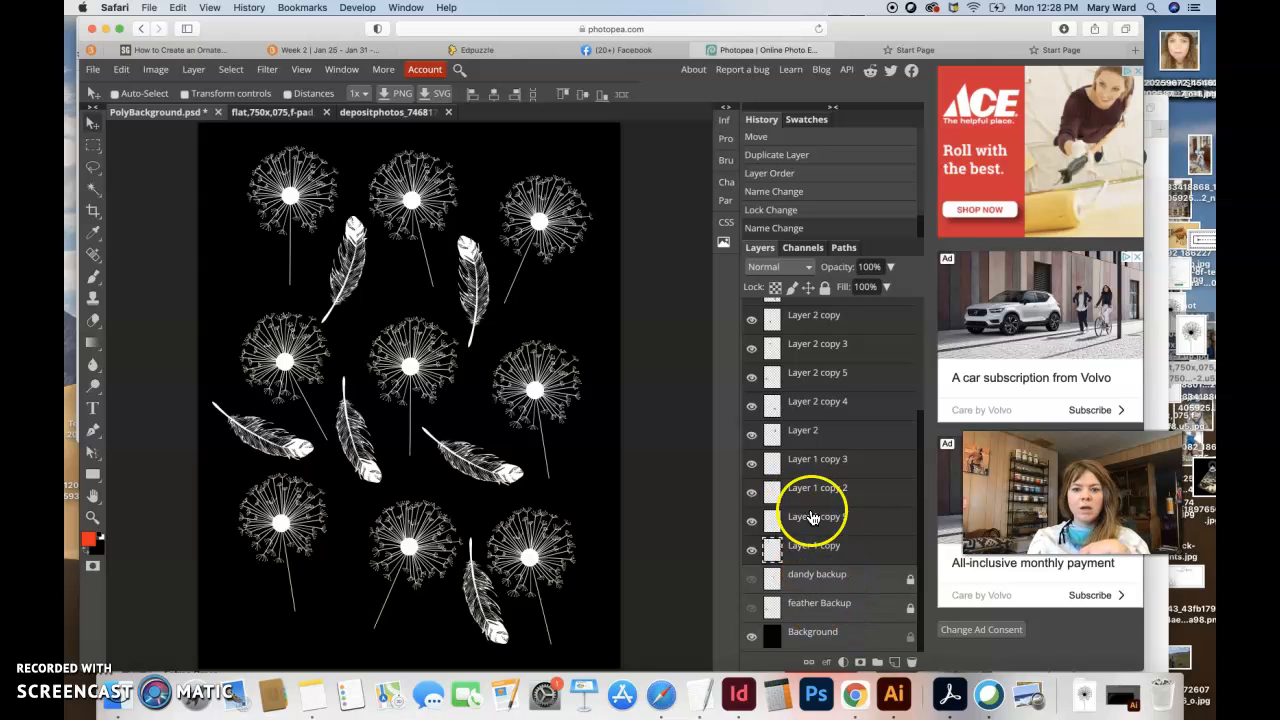
pyautogui.click(193, 69)
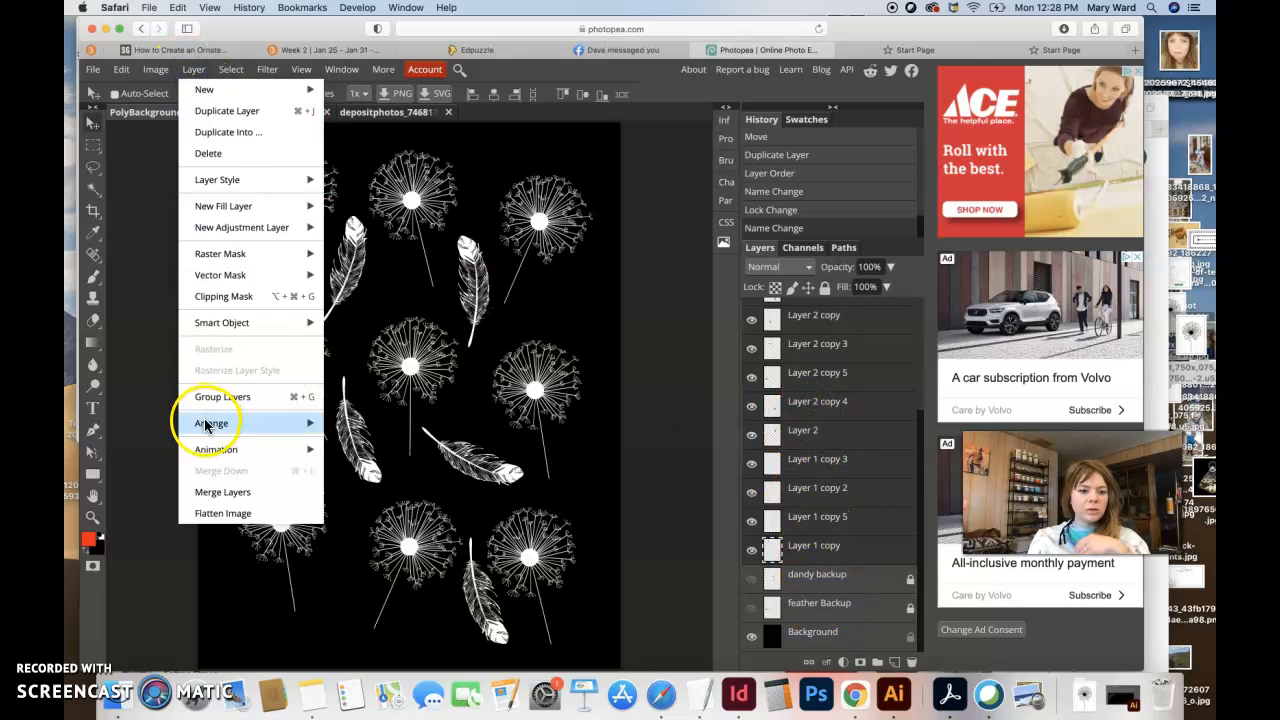
pyautogui.click(222, 493)
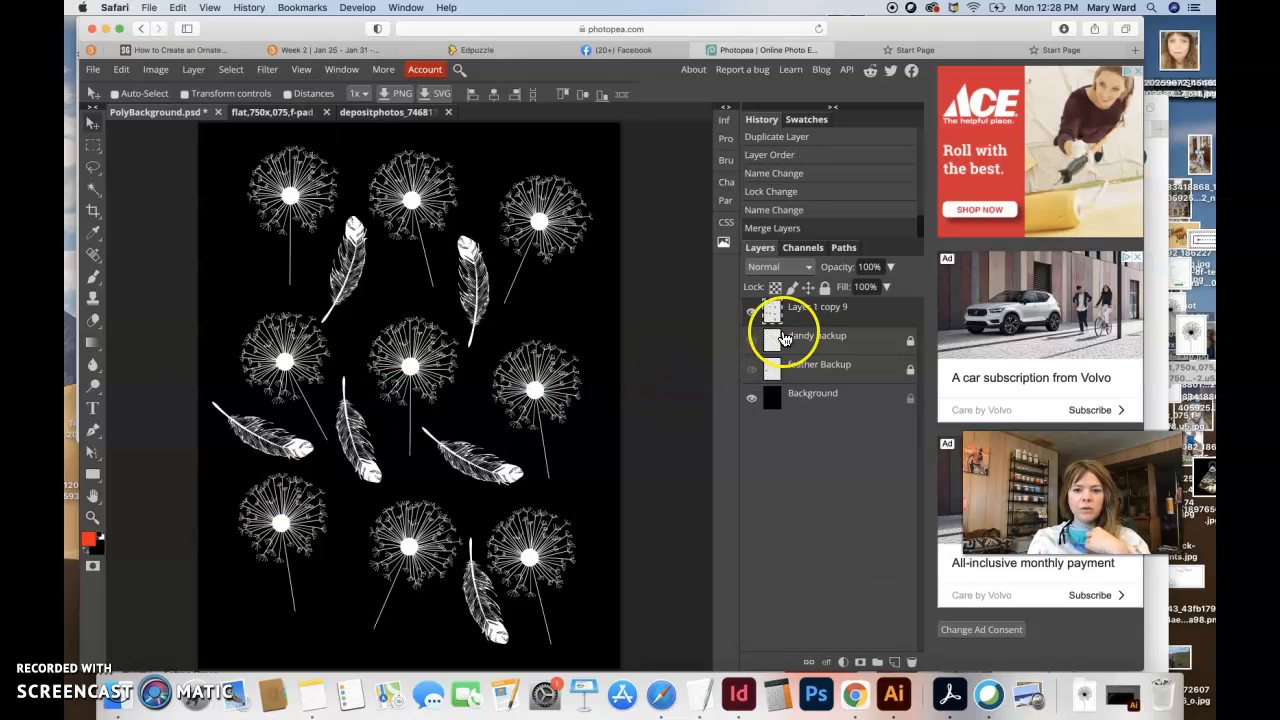
# Toggle the visibility of the merged pattern layer to check that it holds all dandelions and feathers.
pyautogui.click(753, 312)
pyautogui.click(753, 313)
pyautogui.click(753, 313)
pyautogui.click(753, 313)
pyautogui.click(753, 313)
pyautogui.click(753, 313)
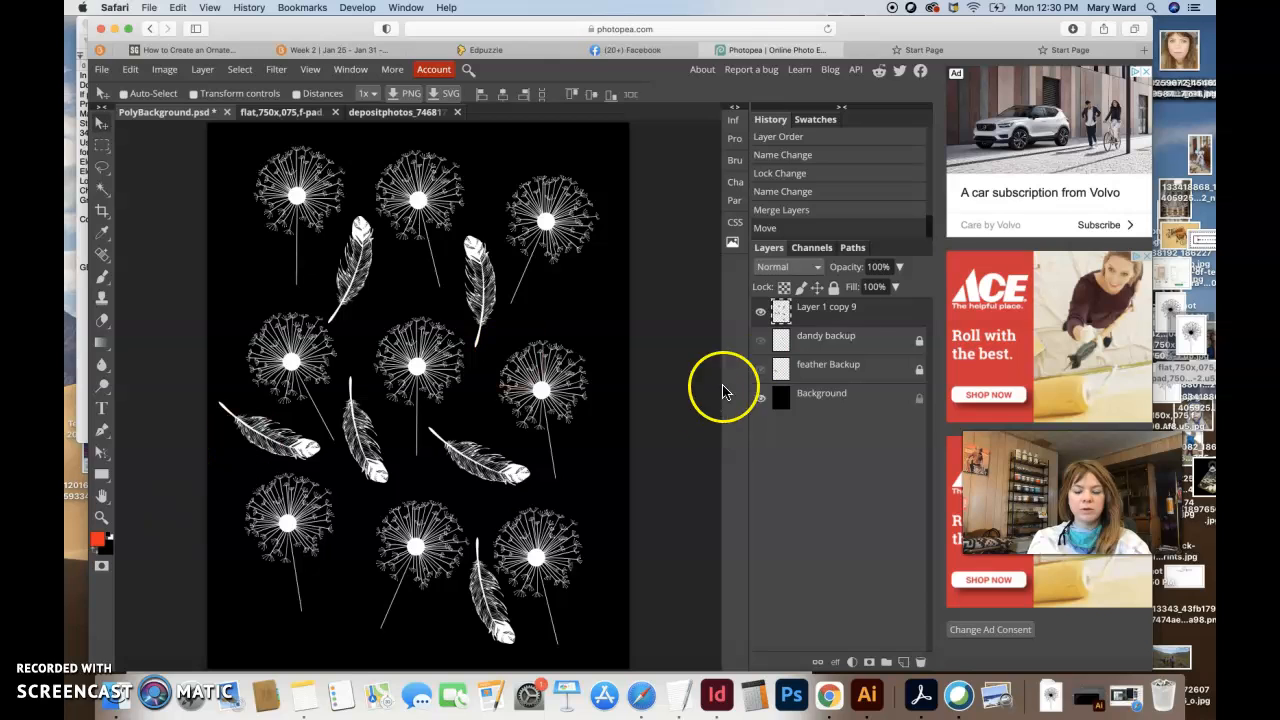
pyautogui.click(766, 315)
pyautogui.click(766, 315)
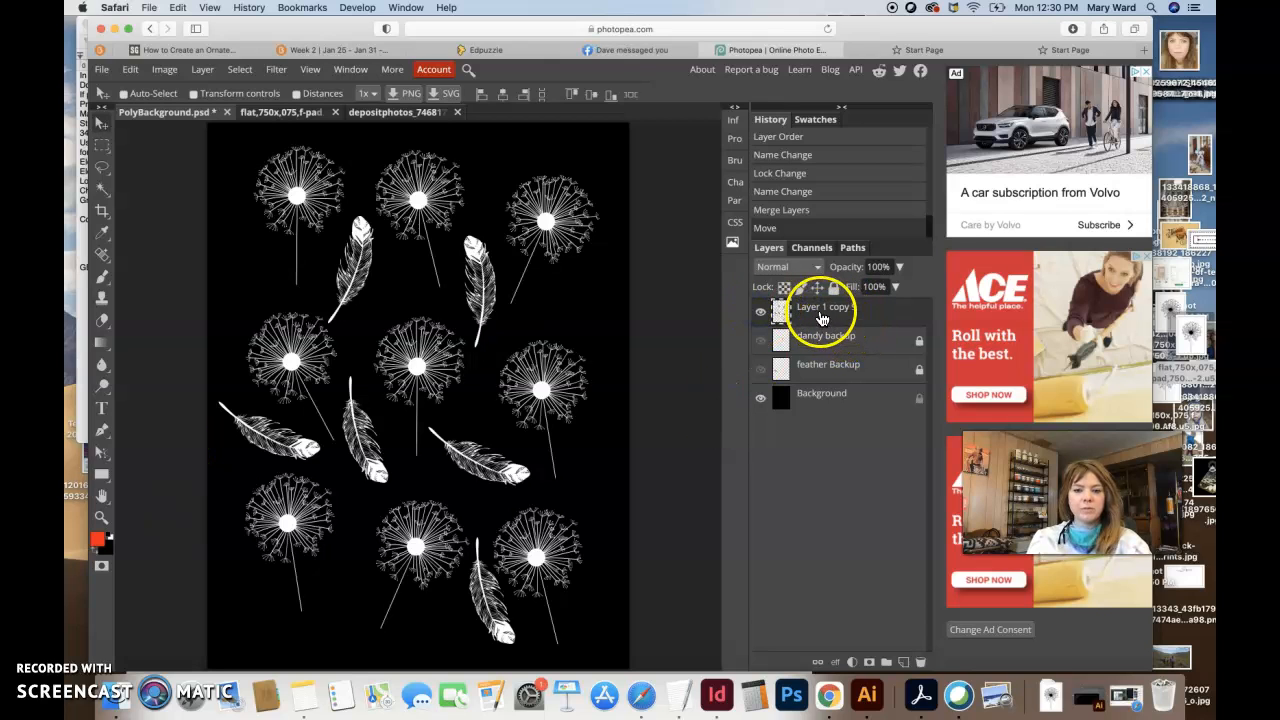
# Start the Offset filter on the merged pattern layer with the undefined area set to Wrap Around.
pyautogui.click(275, 70)
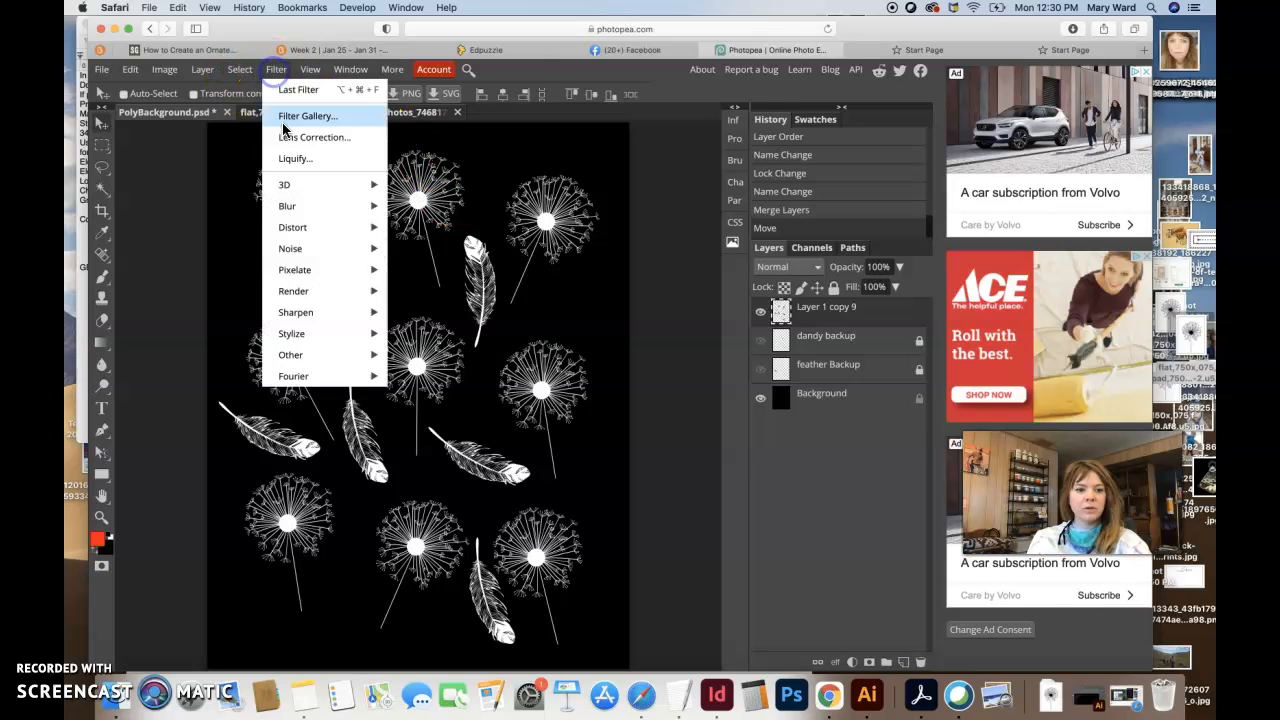
pyautogui.moveTo(293, 357)
pyautogui.click(418, 418)
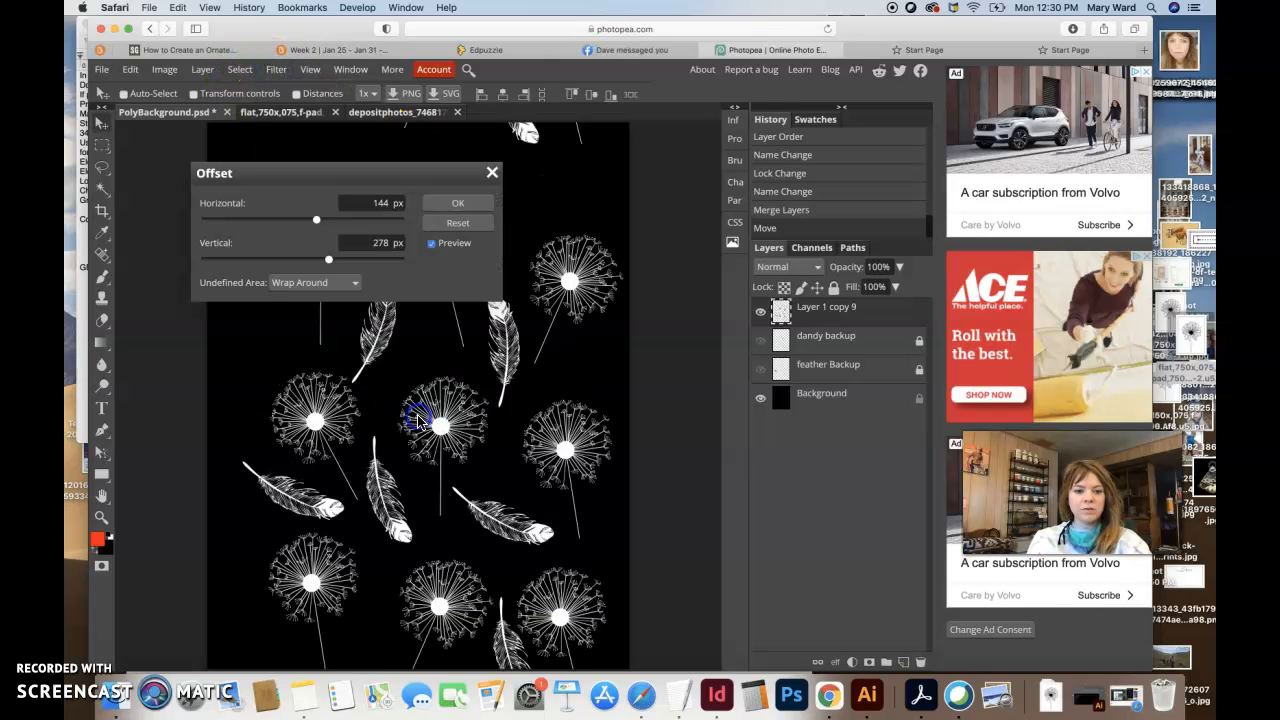
pyautogui.moveTo(337, 179); pyautogui.dragTo(773, 133)
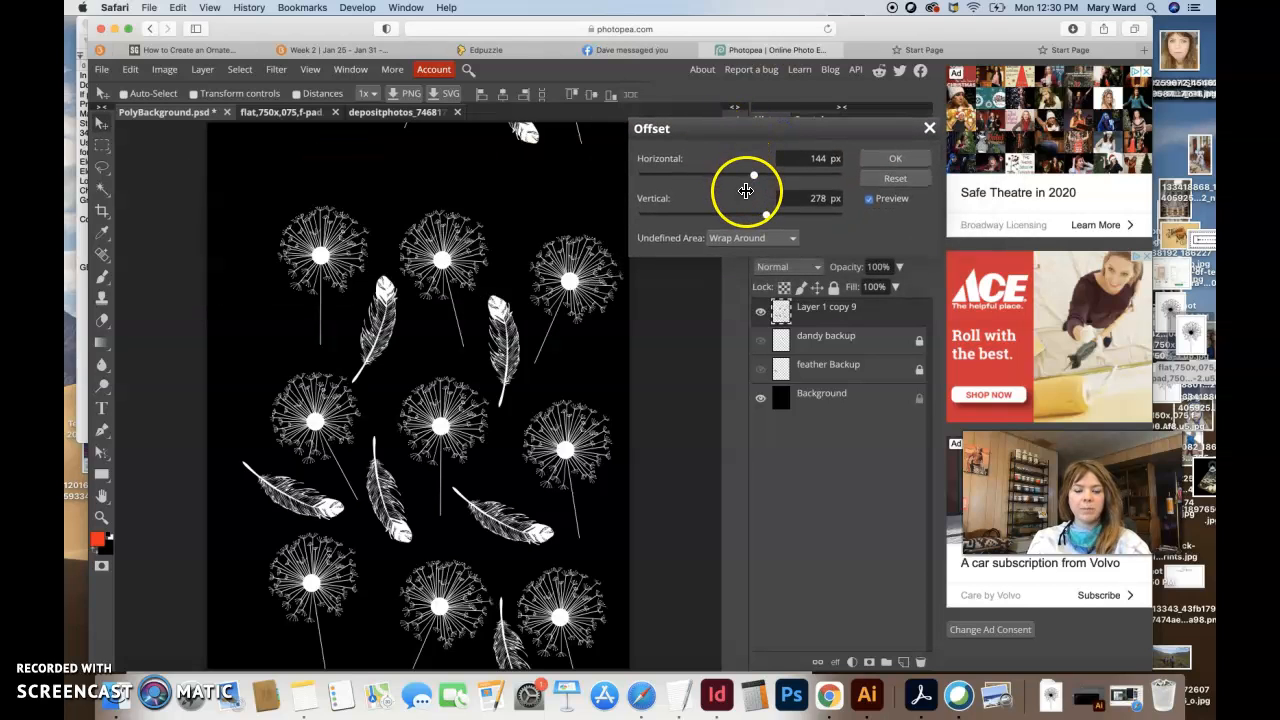
pyautogui.click(727, 240)
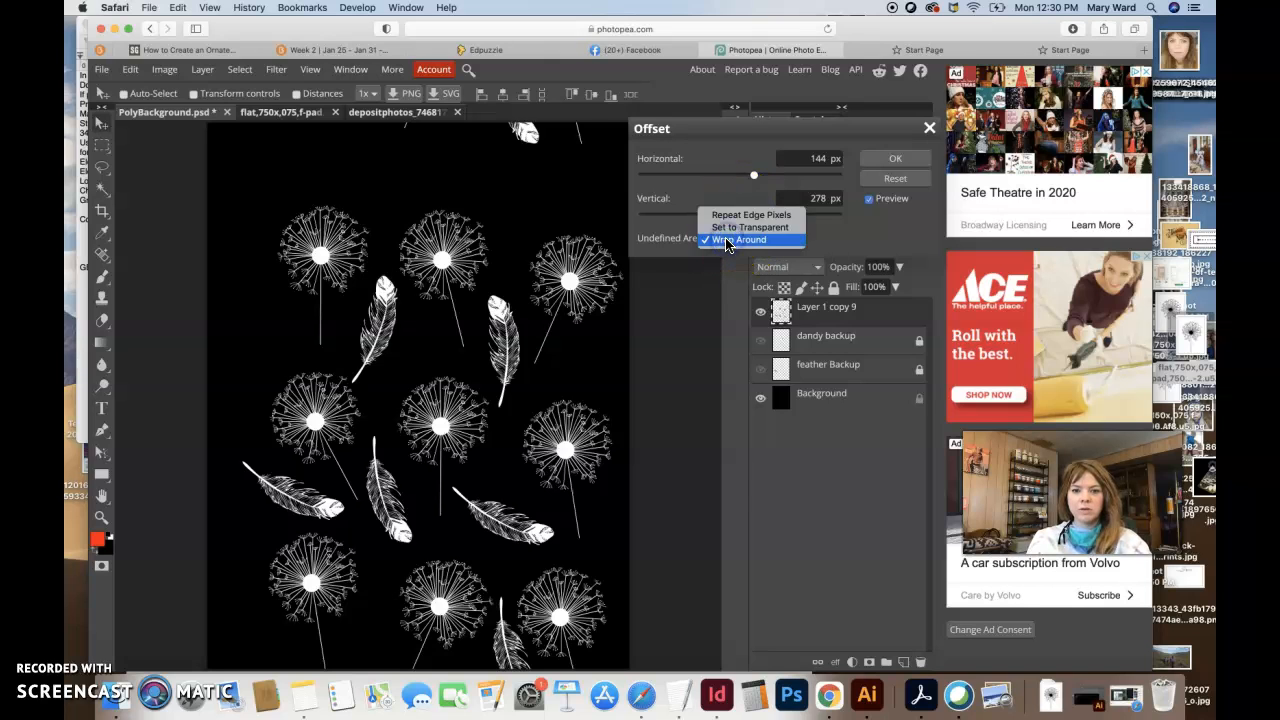
pyautogui.click(748, 241)
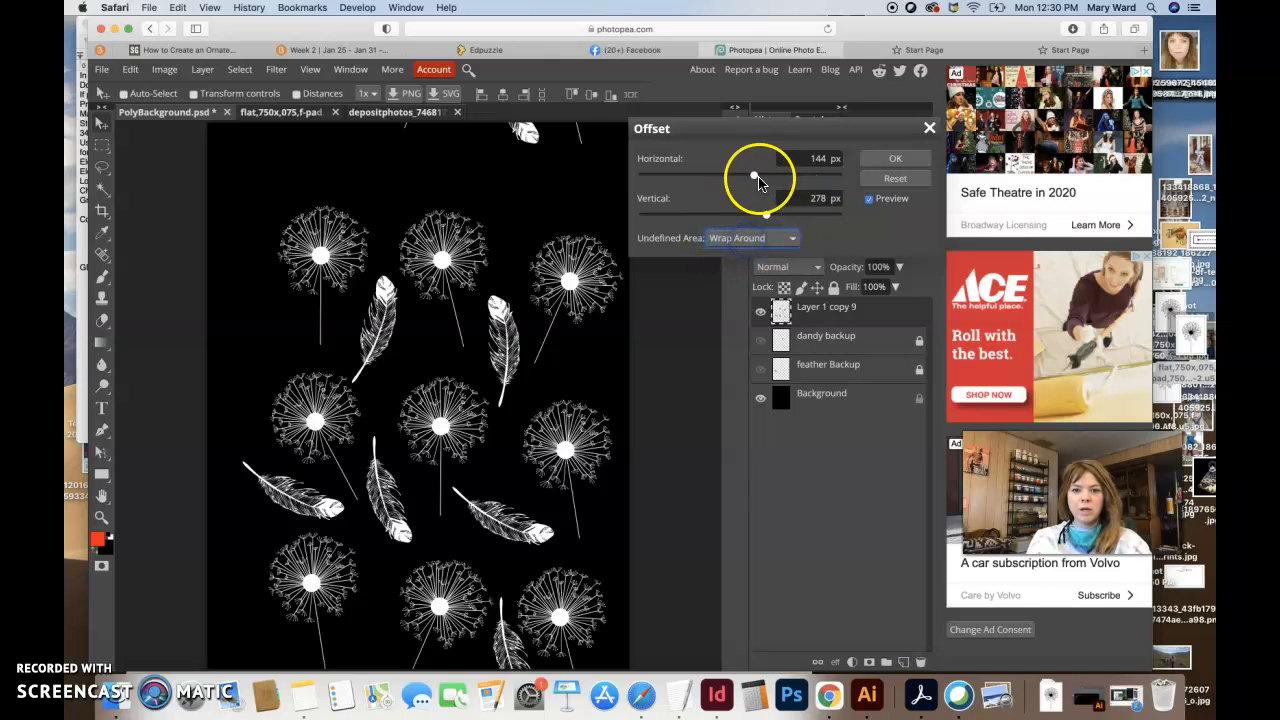
# Offset the merged pattern layer by 922 px horizontally and 317 px vertically with wrap-around, and apply the filter.
pyautogui.moveTo(755, 176); pyautogui.dragTo(842, 190)
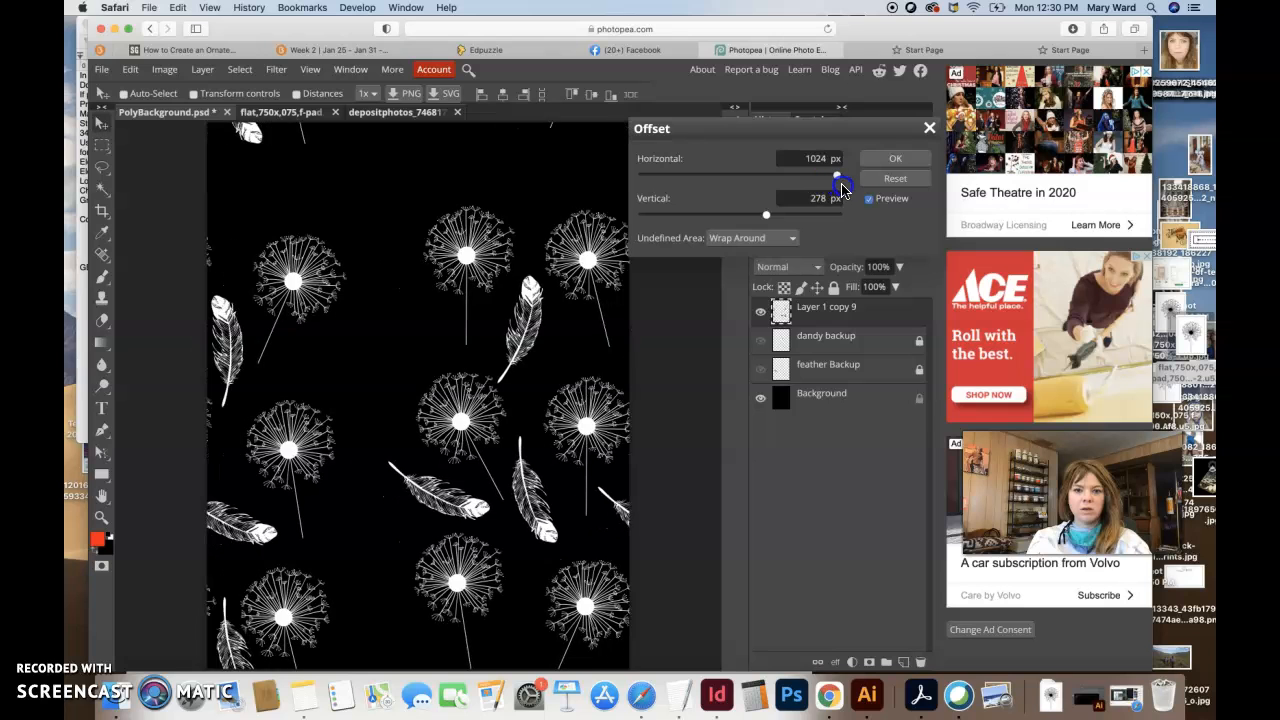
pyautogui.moveTo(766, 214)
pyautogui.mouseDown()
pyautogui.moveTo(656, 213)
pyautogui.moveTo(708, 209)
pyautogui.moveTo(769, 229)
pyautogui.mouseUp()
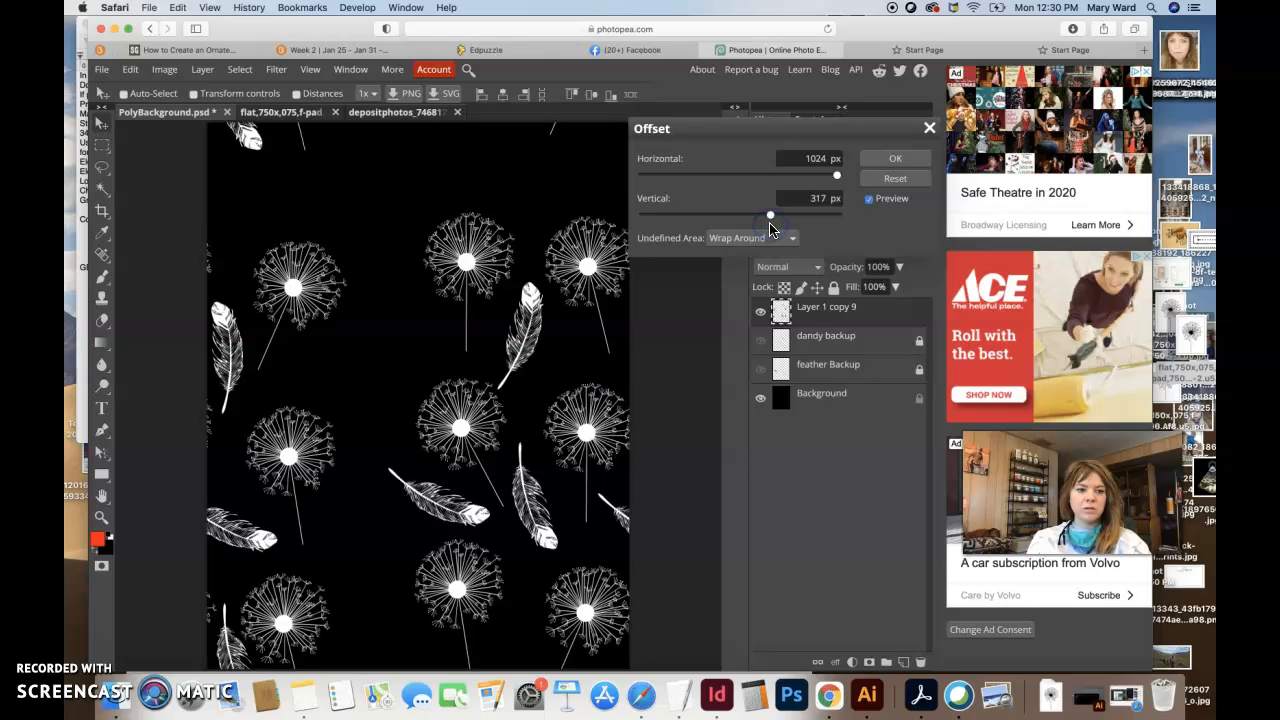
pyautogui.moveTo(837, 175); pyautogui.dragTo(828, 180)
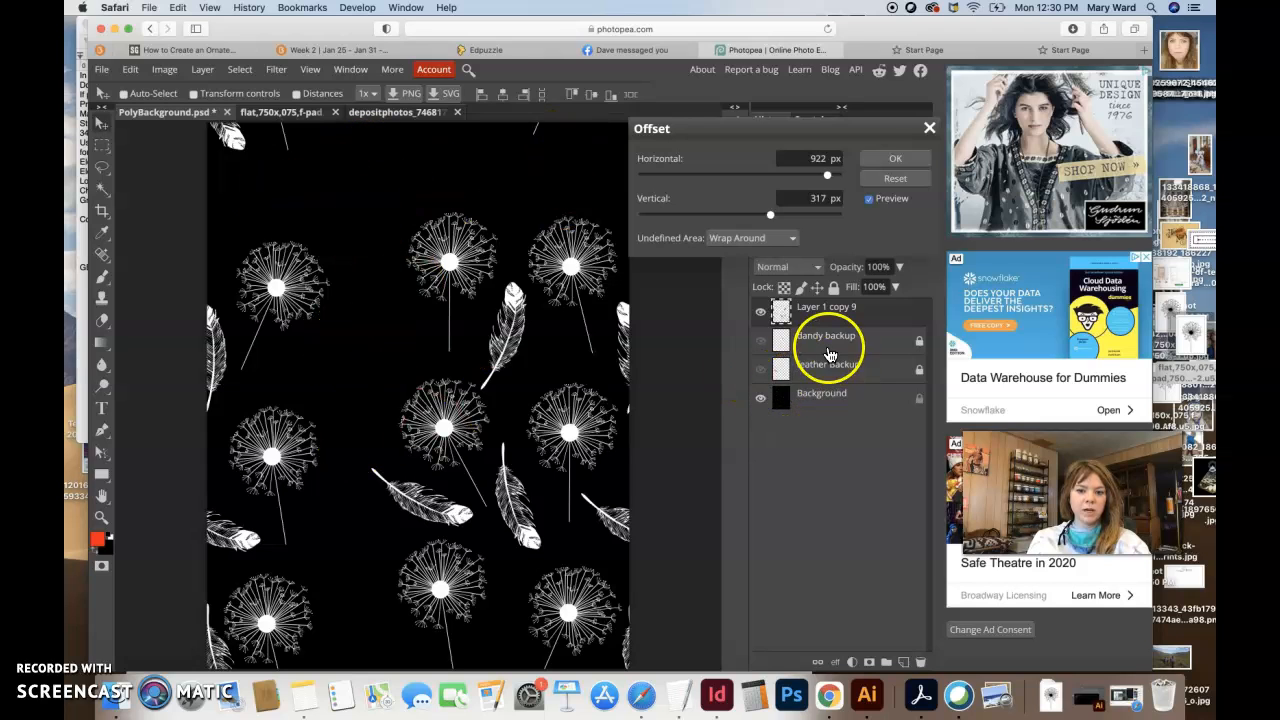
pyautogui.click(893, 158)
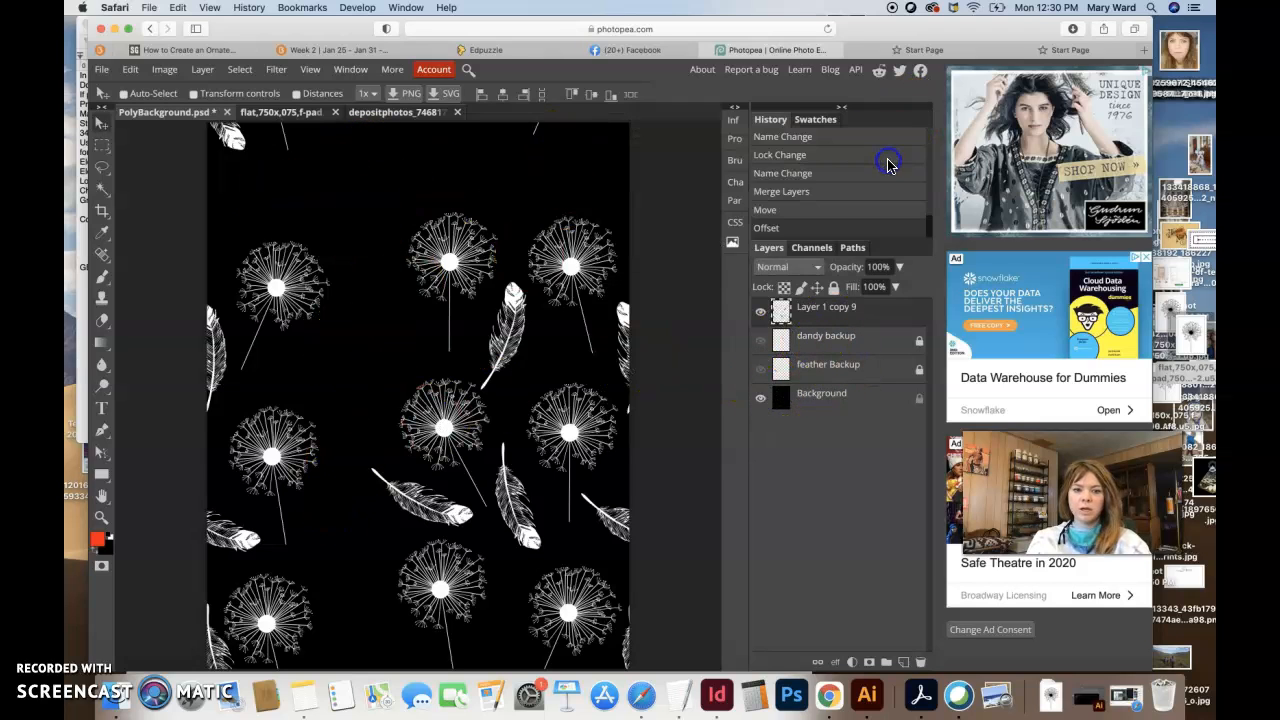
# Toggle the visibility of the feather Backup and dandy backup layers to check the spare motifs against the offset pattern.
pyautogui.click(760, 370)
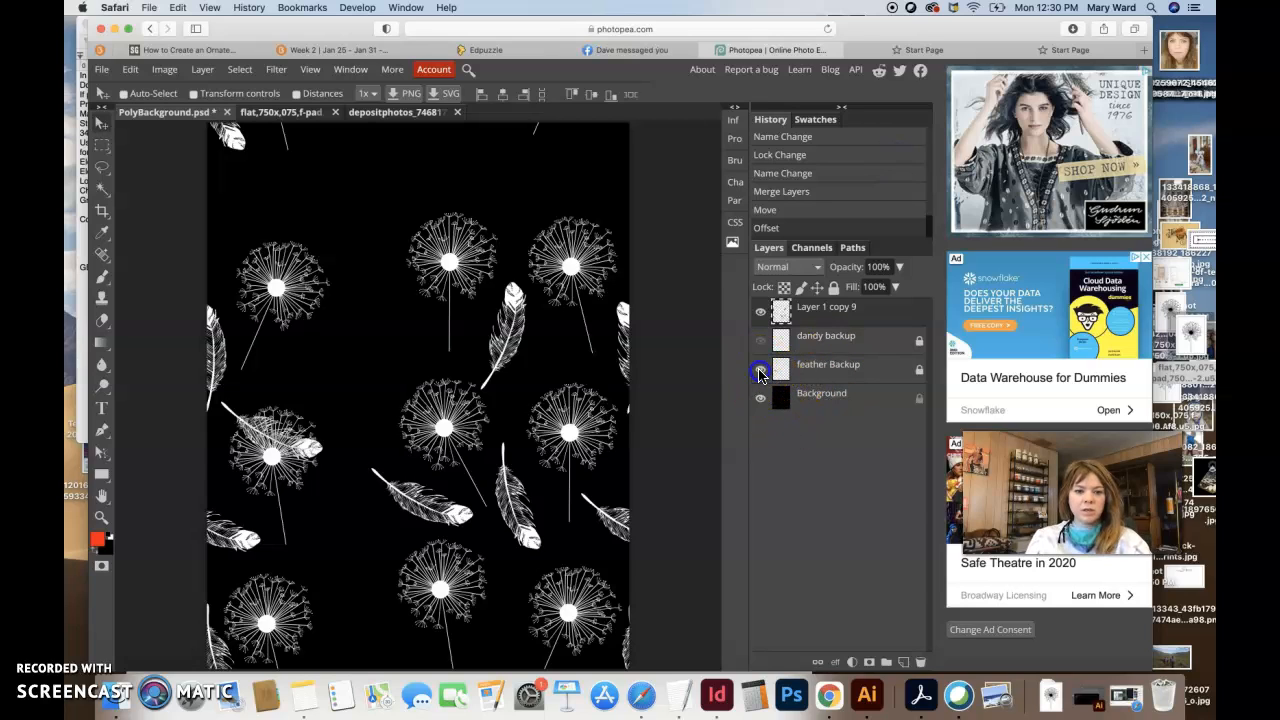
pyautogui.click(760, 370)
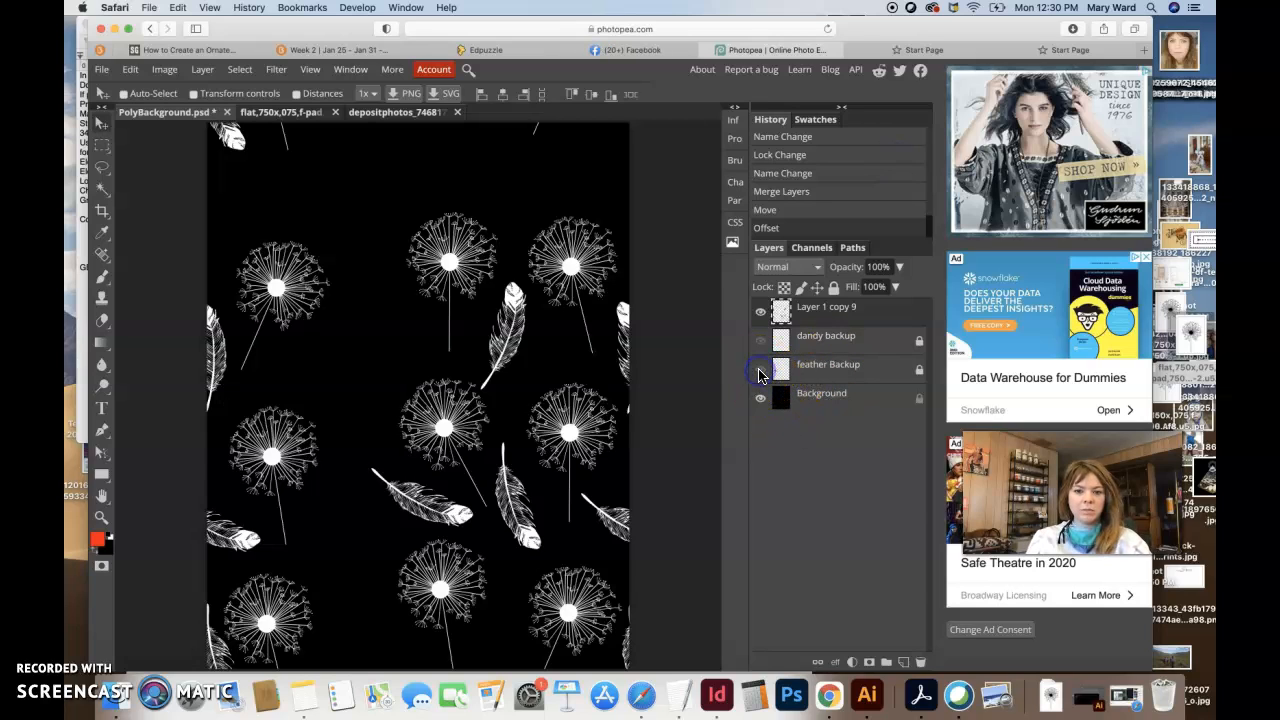
pyautogui.click(761, 341)
pyautogui.click(761, 341)
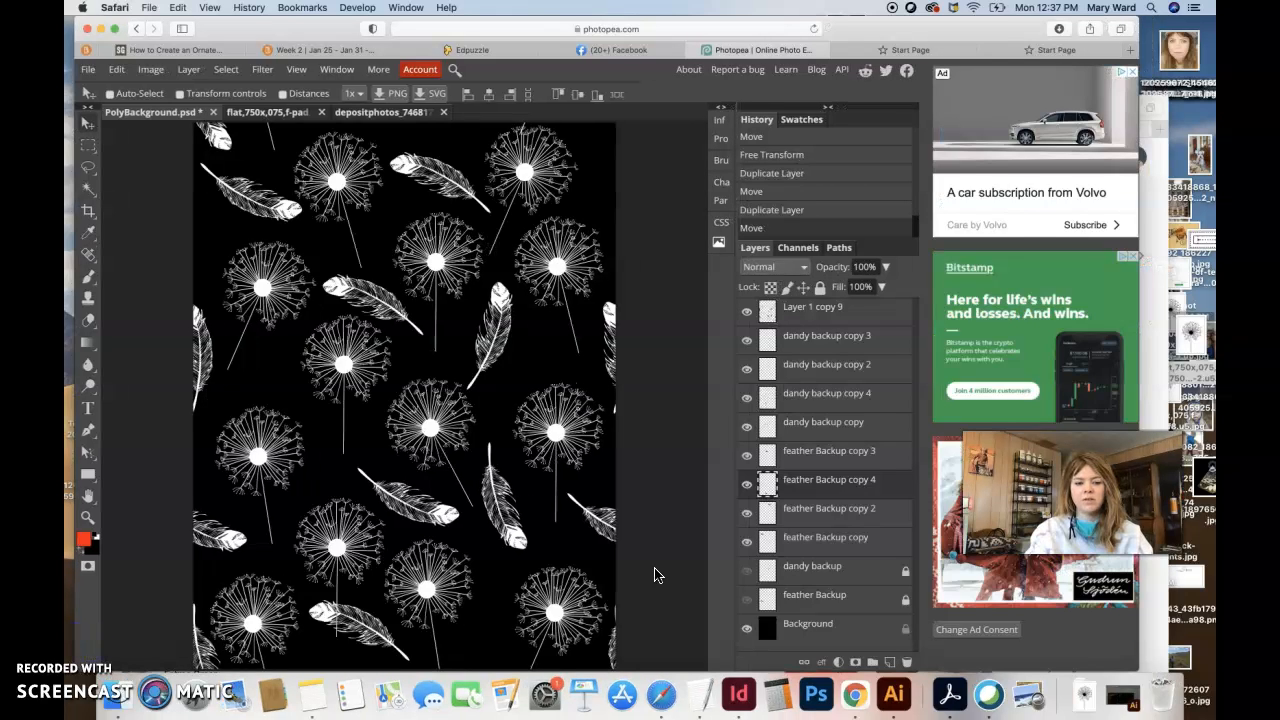
# Move the feather Backup and dandy backup layers below the Background layer in the layer stack.
pyautogui.click(843, 545)
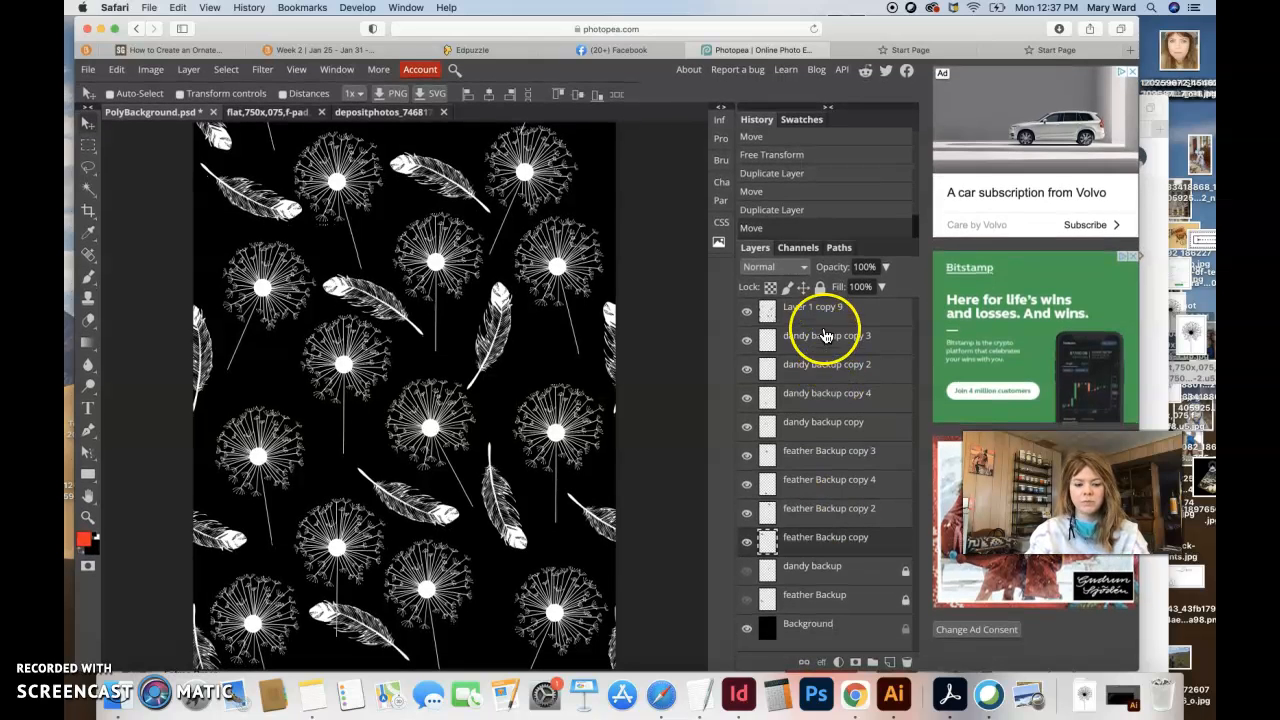
pyautogui.keyDown('shift'); pyautogui.click(817, 314); pyautogui.keyUp('shift')
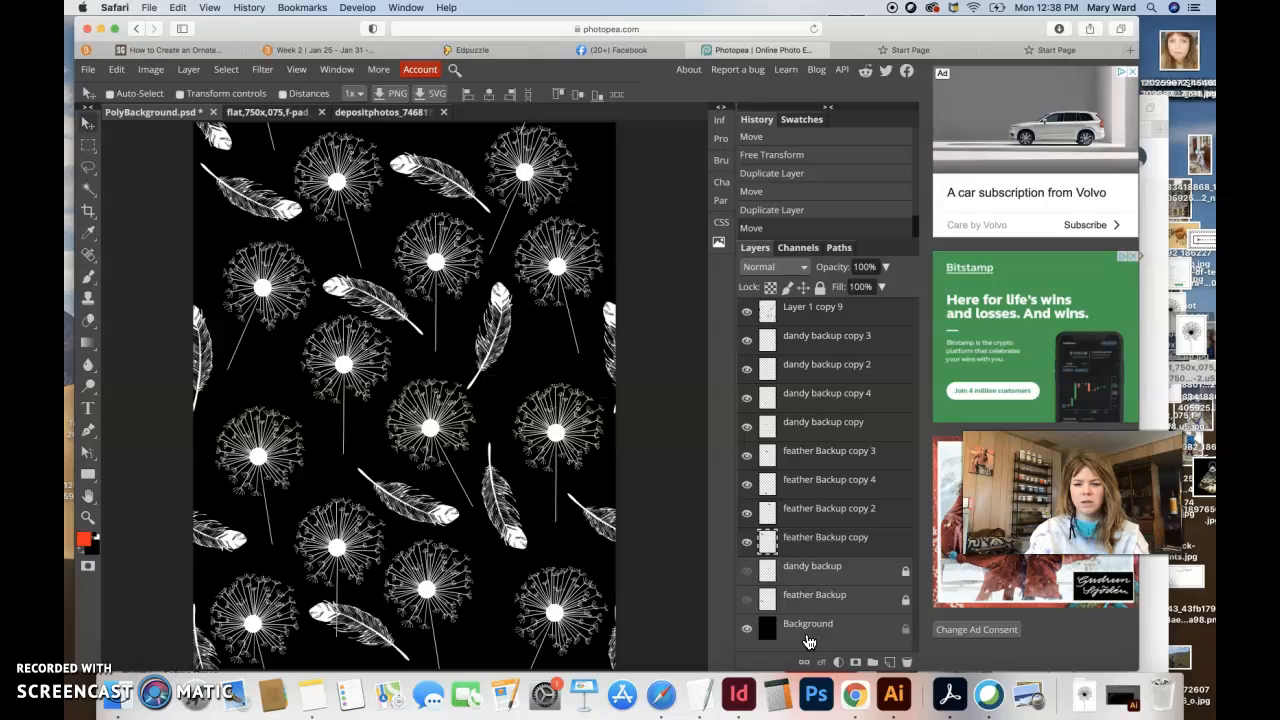
pyautogui.moveTo(814, 598); pyautogui.dragTo(813, 641)
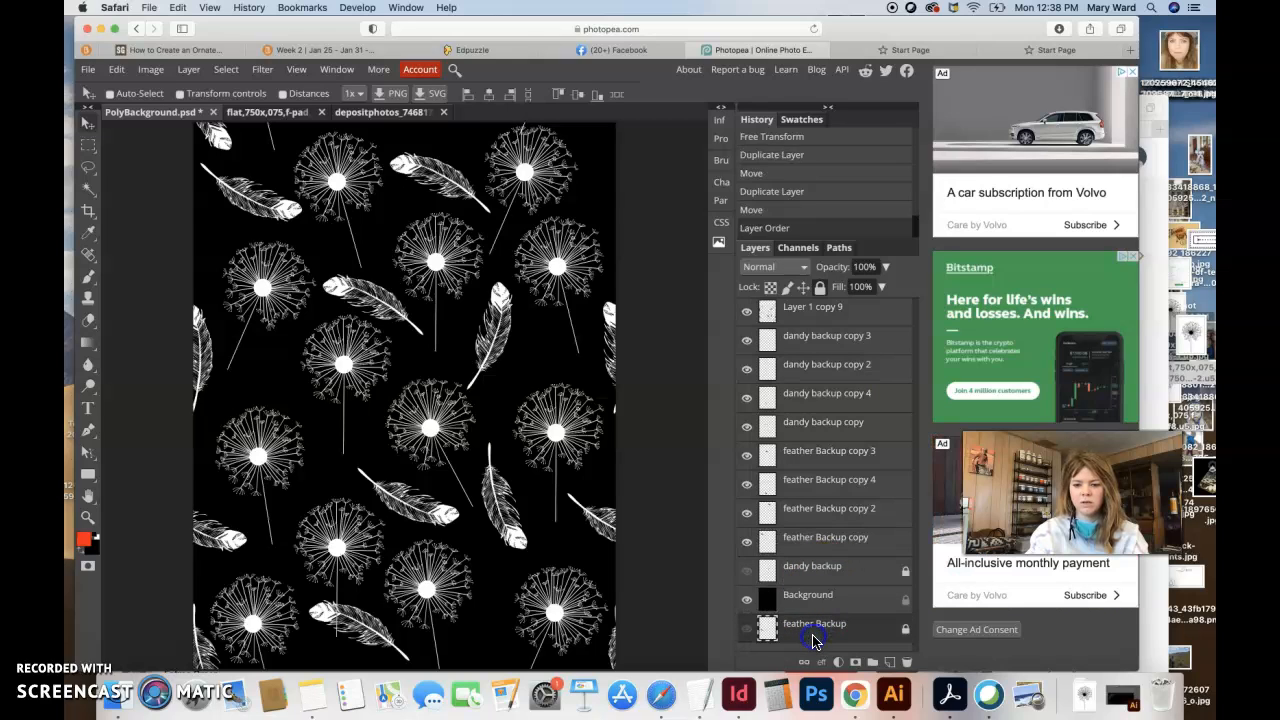
pyautogui.moveTo(815, 577)
pyautogui.mouseDown()
pyautogui.moveTo(803, 623)
pyautogui.moveTo(810, 598)
pyautogui.mouseUp()
pyautogui.click(810, 576)
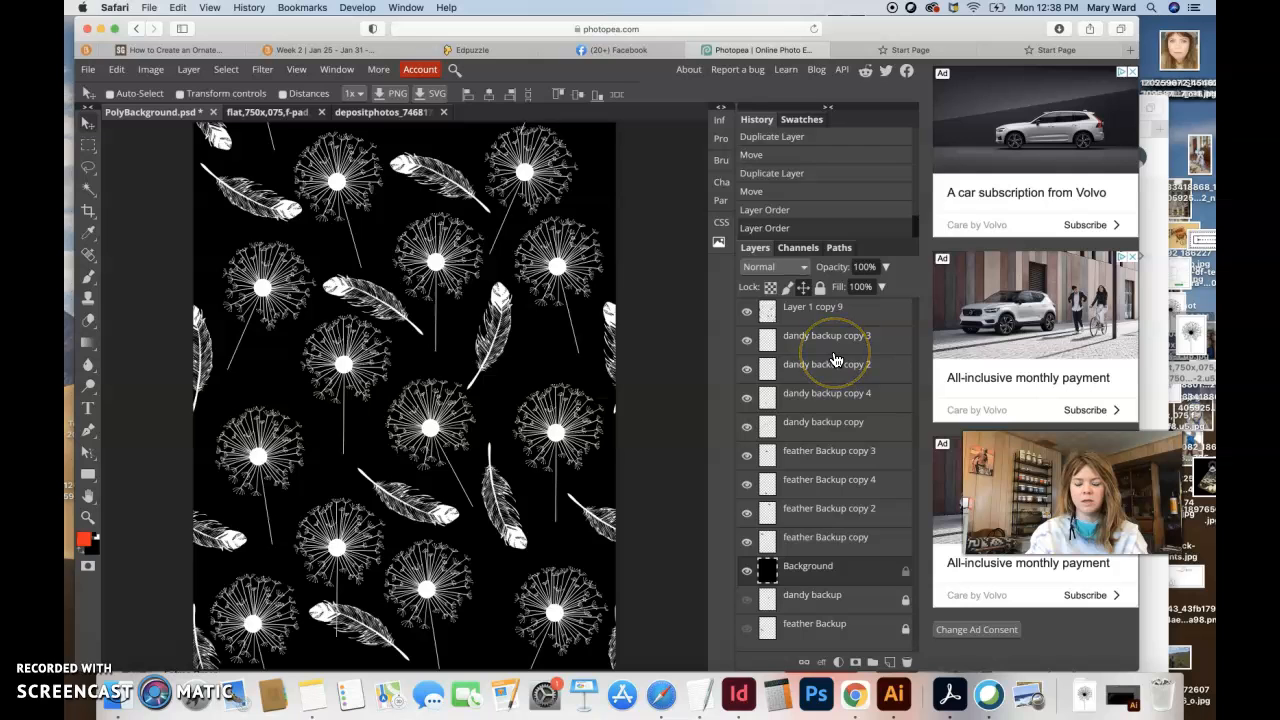
# Merge all layers from Layer 1 copy 9 down through Background, leaving out the two backup layers.
pyautogui.click(811, 313)
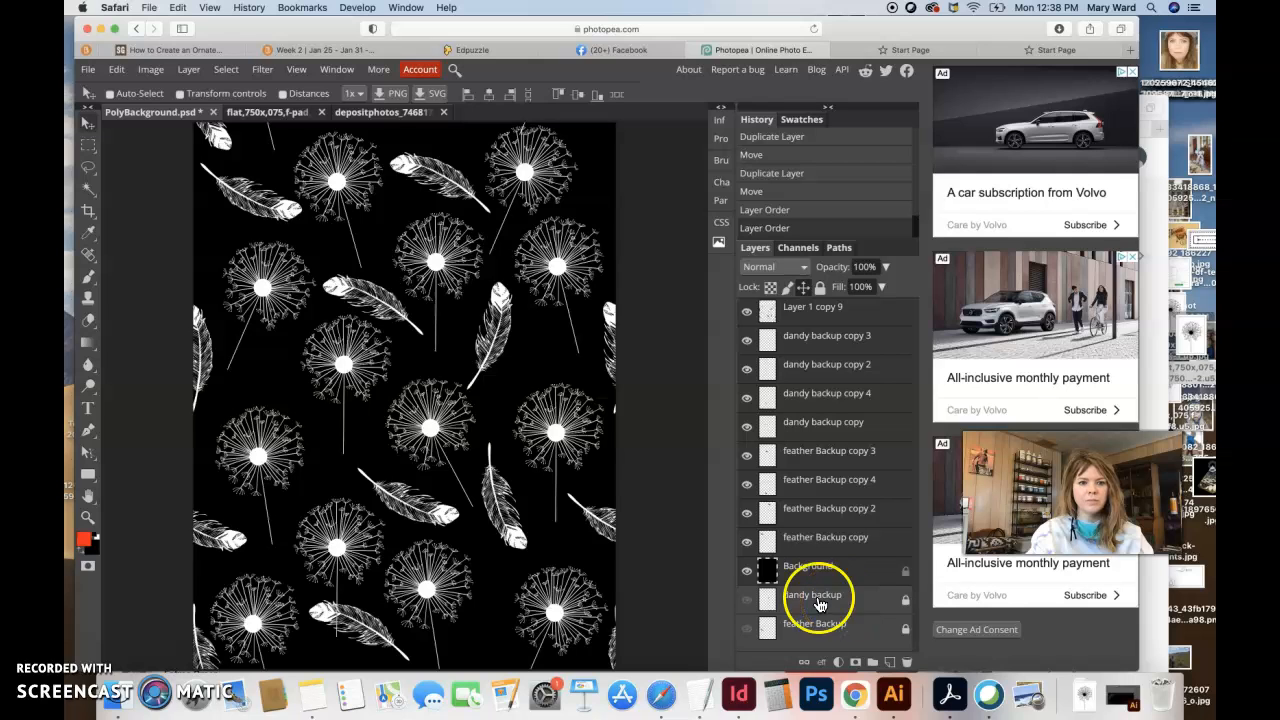
pyautogui.click(116, 72)
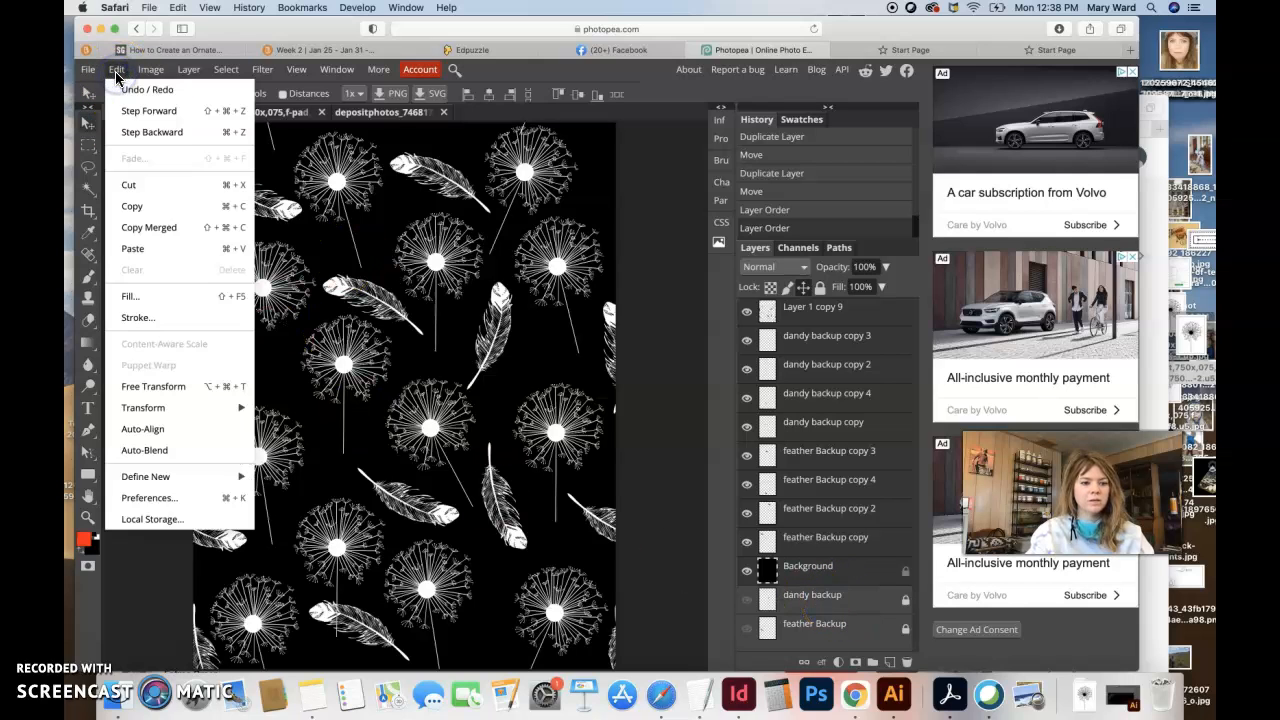
pyautogui.click(150, 72)
pyautogui.click(189, 69)
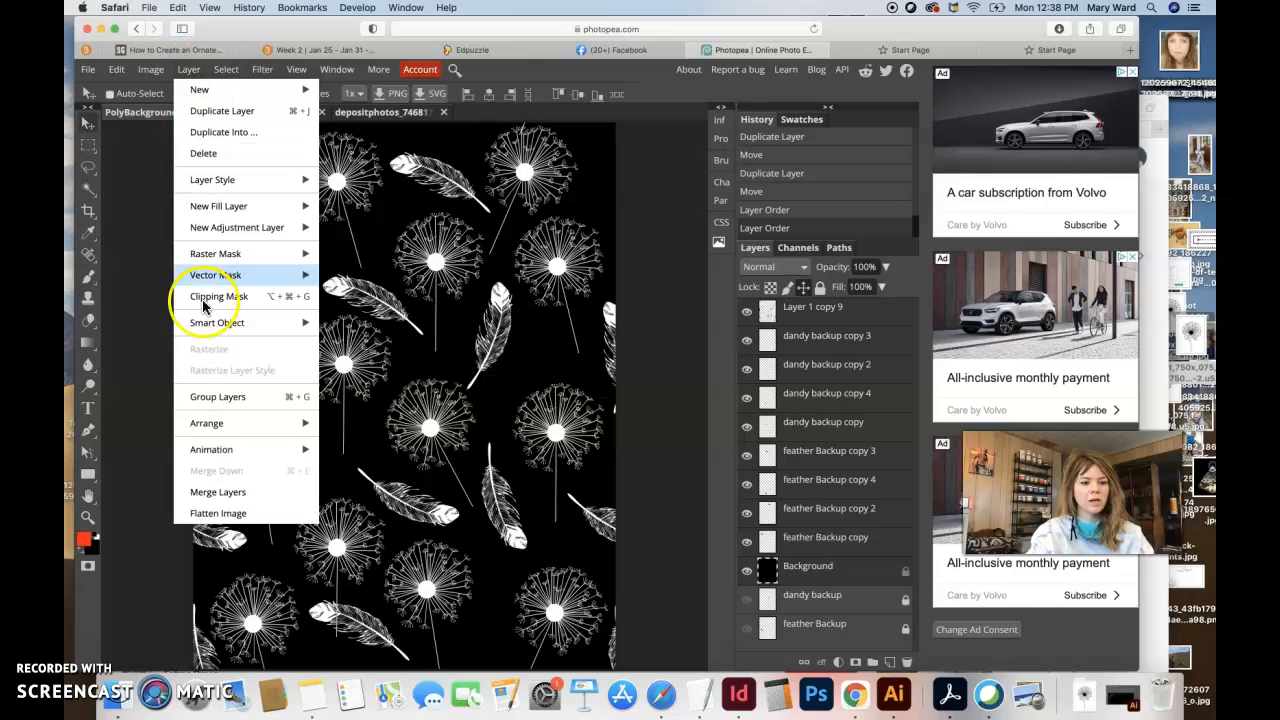
pyautogui.click(216, 492)
# Toggle the merged layer's visibility to check that it holds the whole pattern and the black background.
pyautogui.click(747, 312)
pyautogui.click(747, 312)
pyautogui.click(747, 312)
pyautogui.click(747, 312)
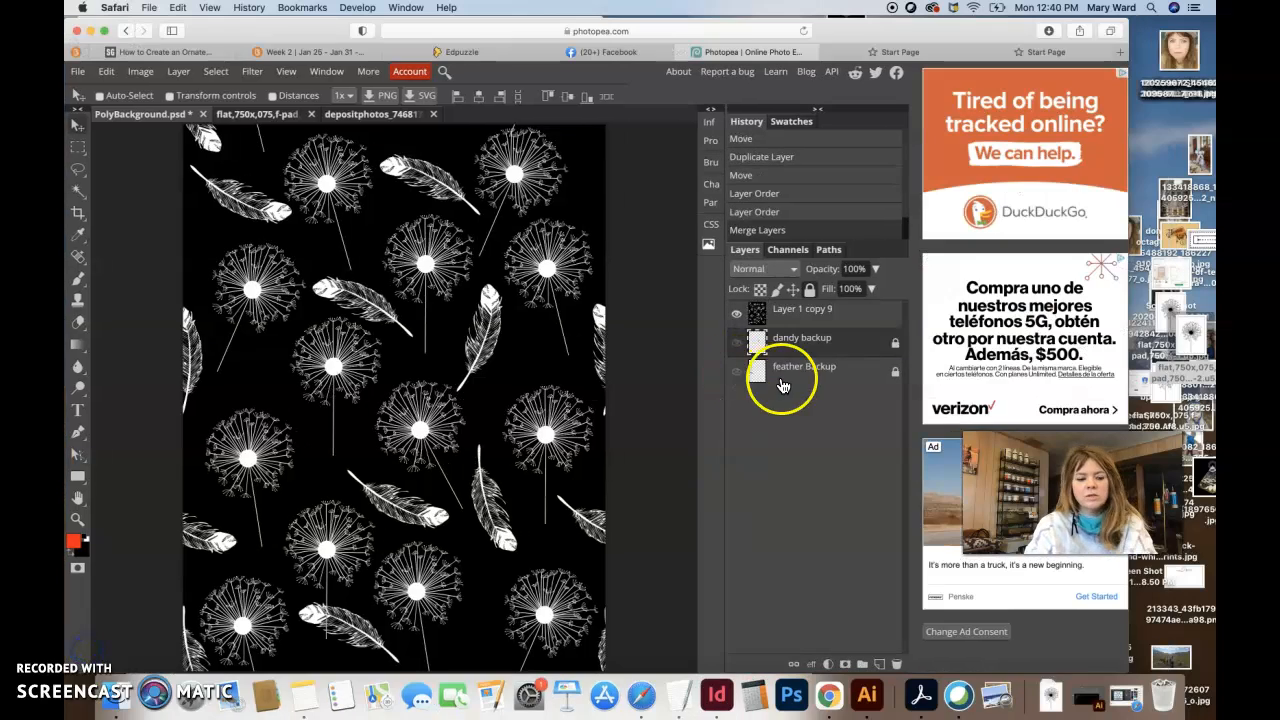
# Delete the dandy backup and feather Backup layers, and check the remaining merged layer by toggling its visibility.
pyautogui.click(792, 376)
pyautogui.moveTo(799, 366); pyautogui.dragTo(896, 664)
pyautogui.click(736, 313)
pyautogui.click(736, 313)
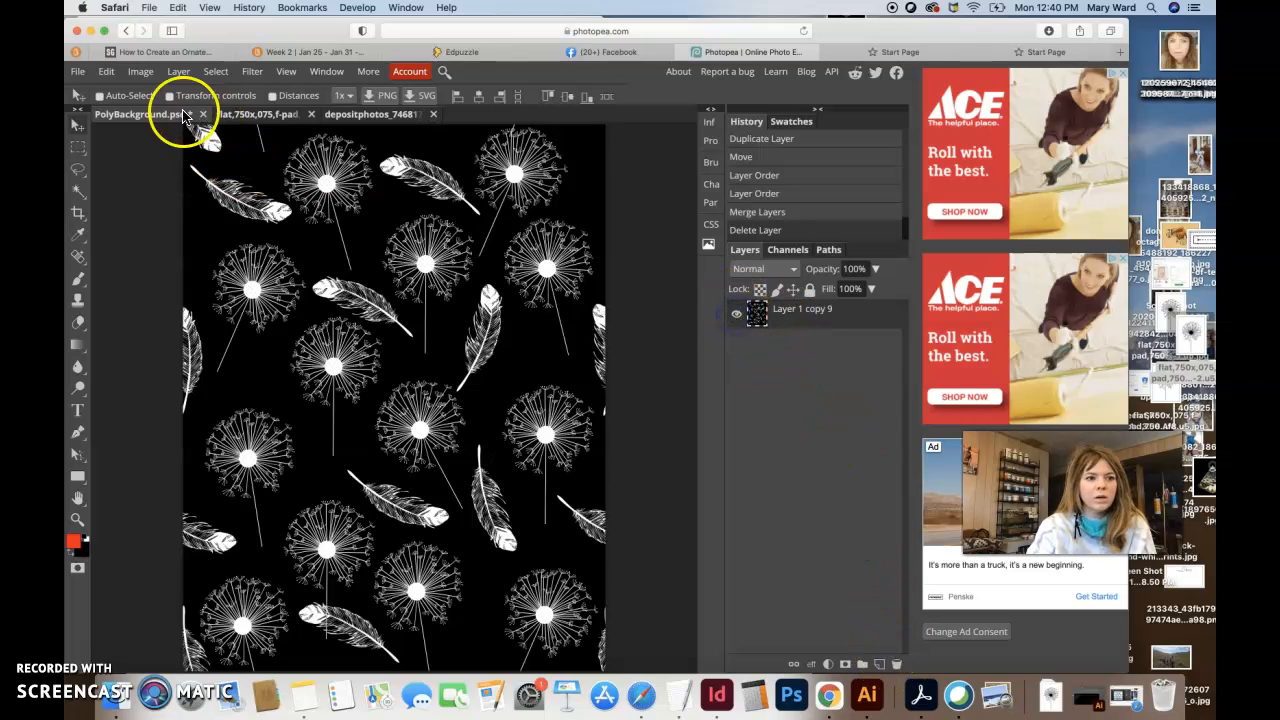
# Define the merged dandelion and feather artwork as a new pattern.
pyautogui.click(106, 71)
pyautogui.moveTo(175, 479)
pyautogui.click(287, 484)
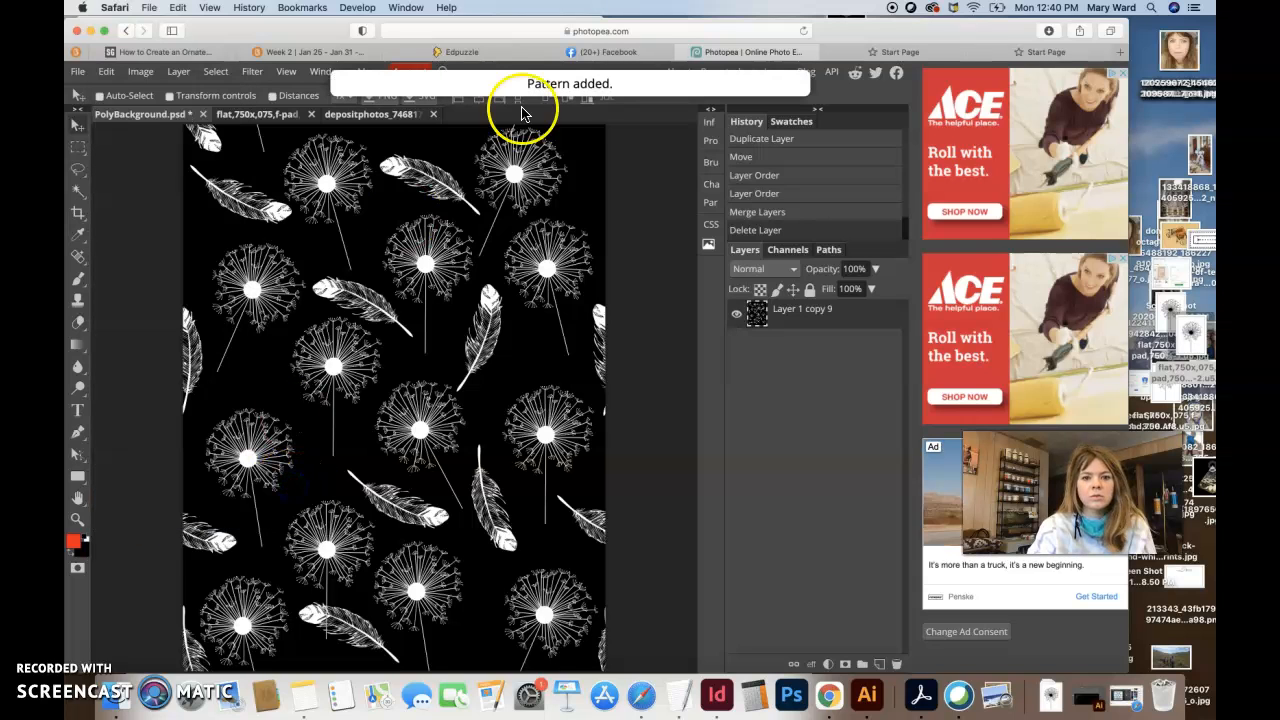
# Create a new project named PolyBackground2, 8.5 by 11 in at 300 DPI with a transparent background.
pyautogui.moveTo(841, 36); pyautogui.dragTo(857, 36)
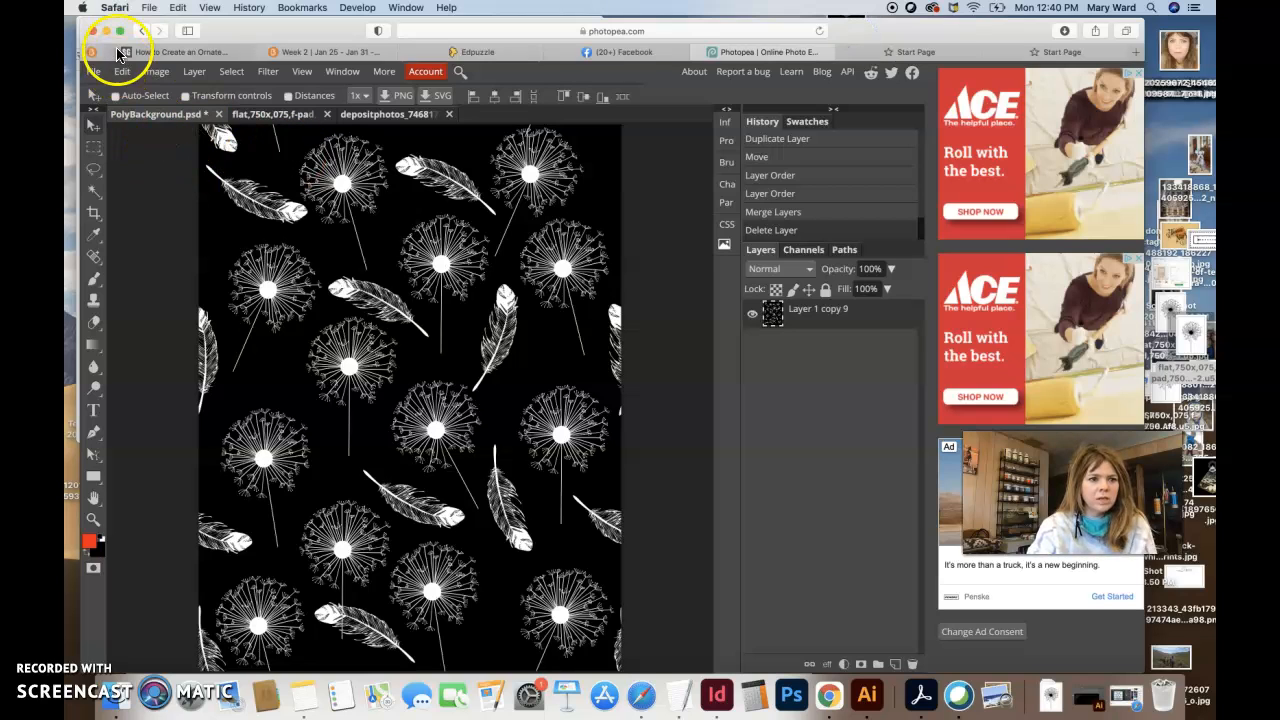
pyautogui.click(93, 71)
pyautogui.click(102, 88)
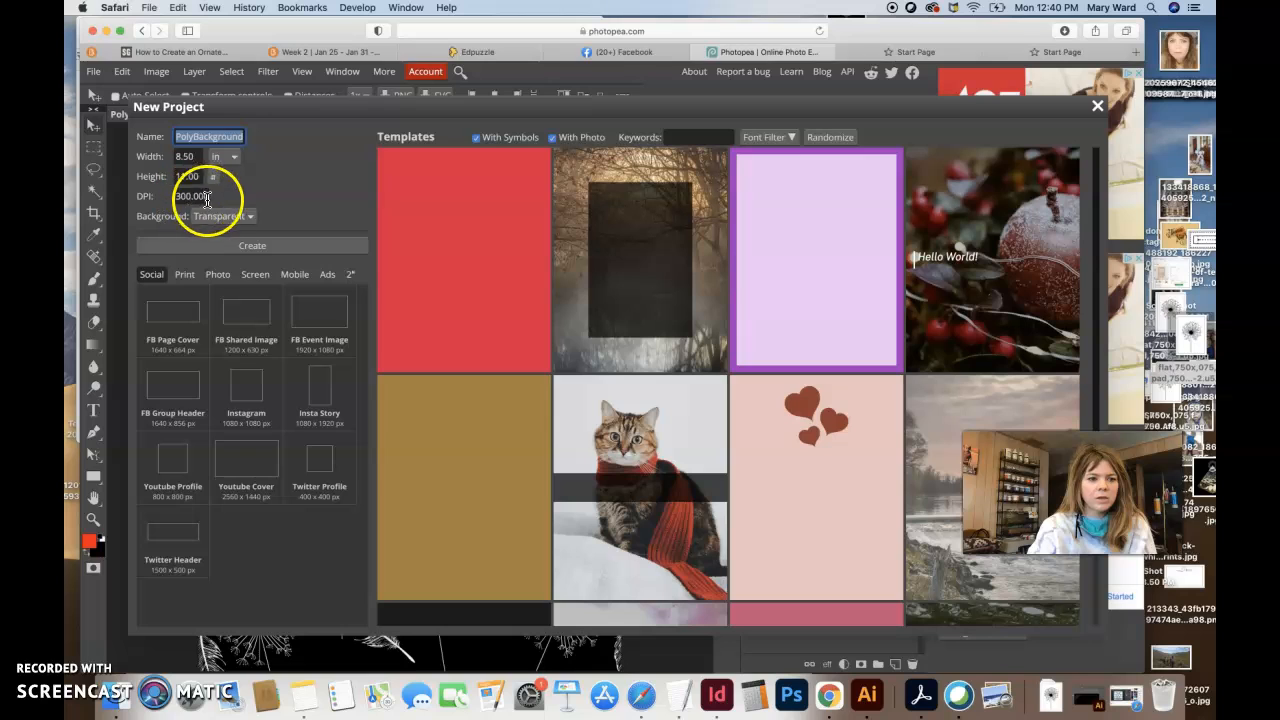
pyautogui.click(221, 137)
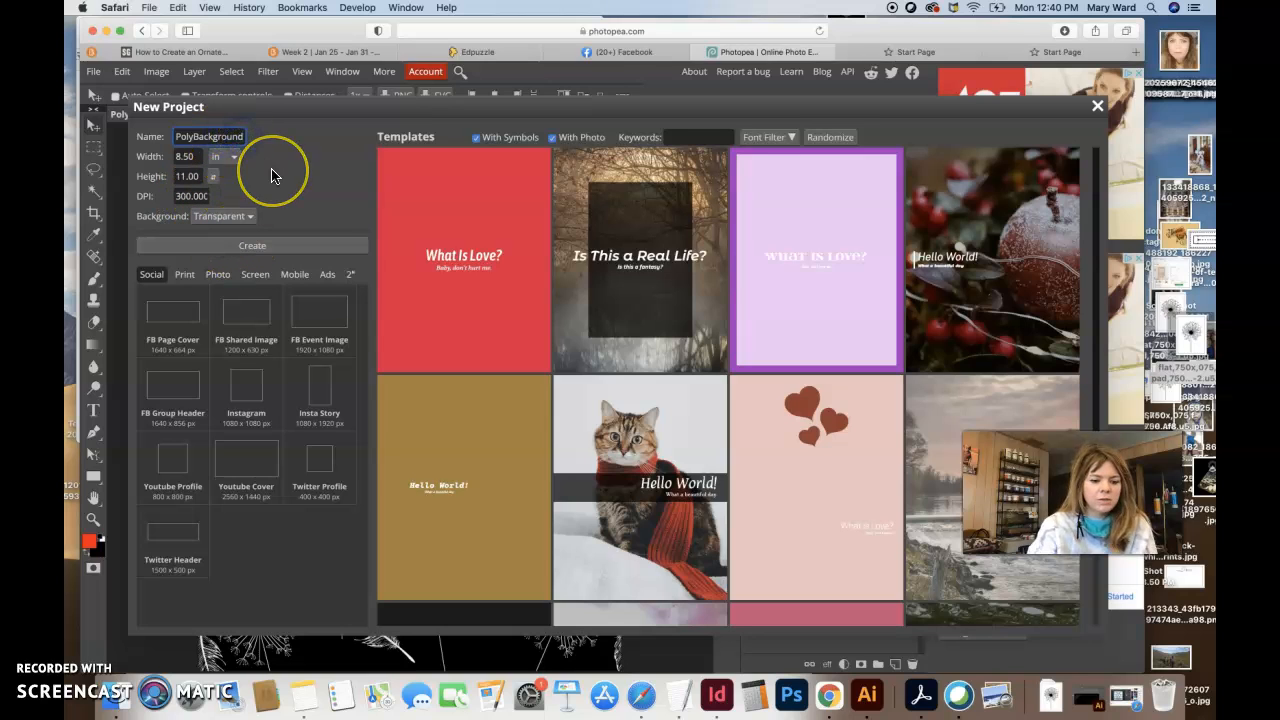
pyautogui.click(279, 245)
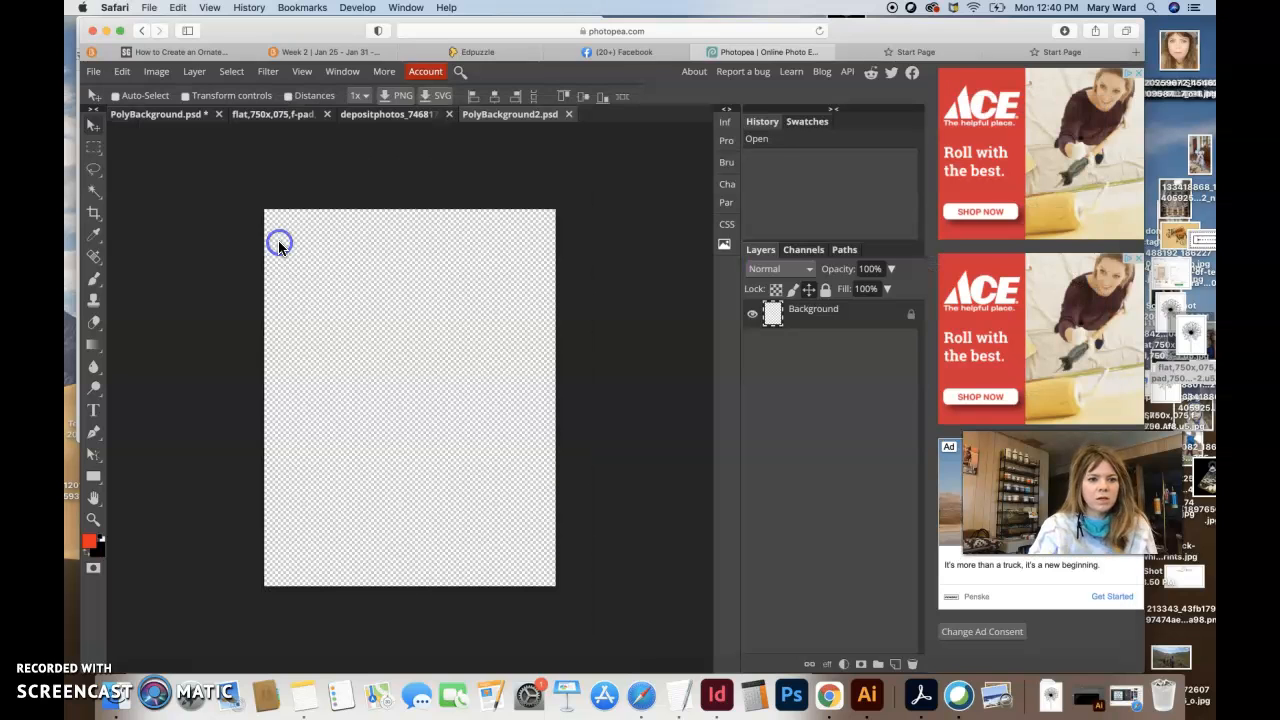
# Add a Pattern Overlay layer style to the Background layer of PolyBackground2, using the black dandelion and feather pattern.
pyautogui.click(812, 318)
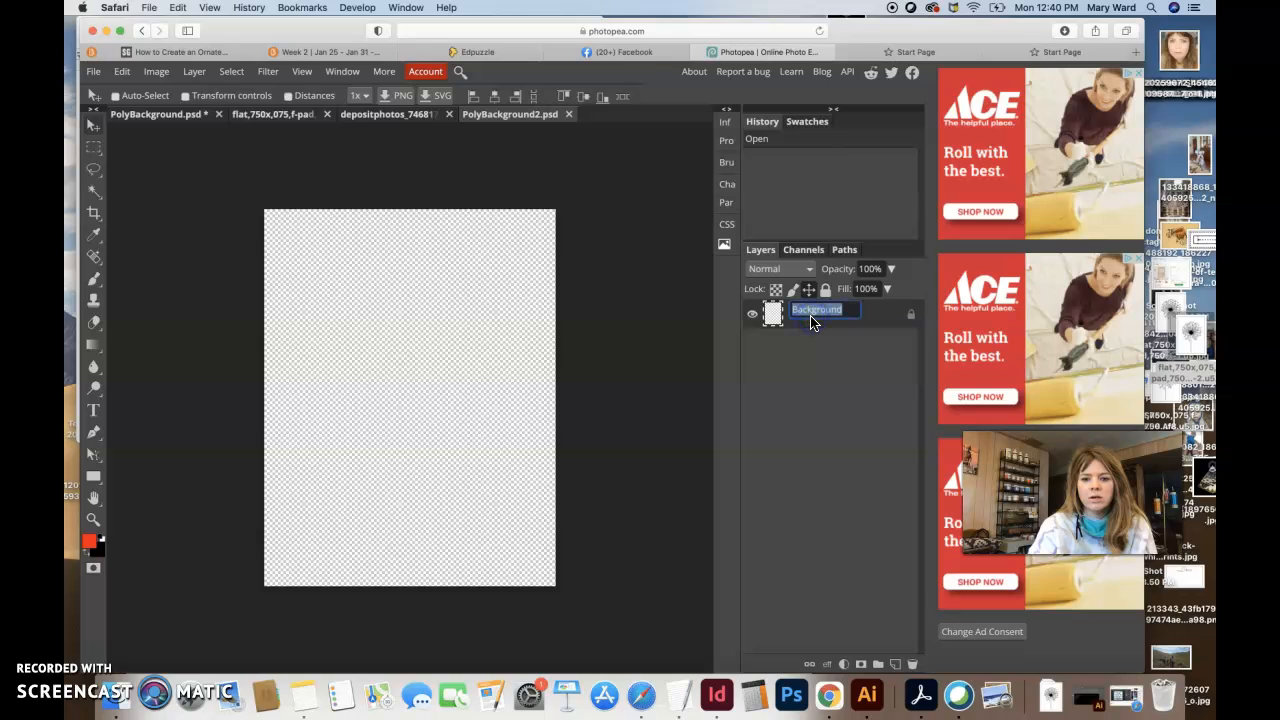
pyautogui.doubleClick(882, 320)
pyautogui.click(488, 272)
pyautogui.click(293, 207)
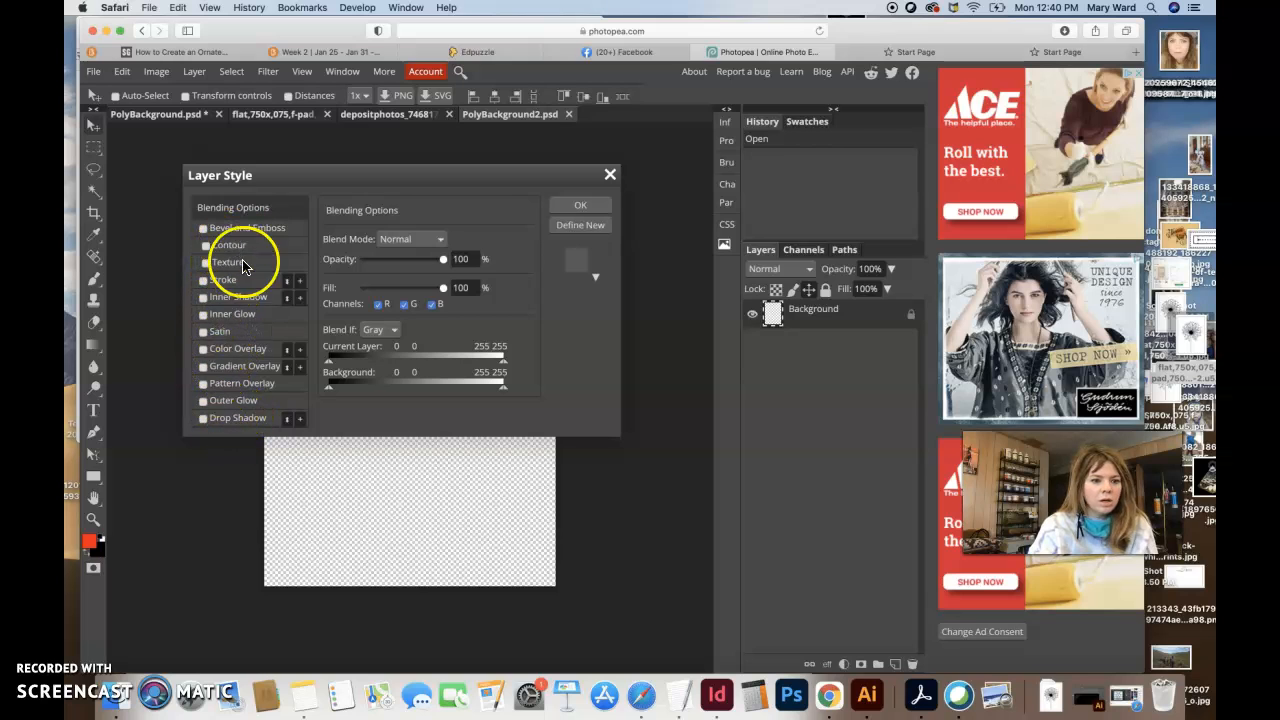
pyautogui.click(238, 386)
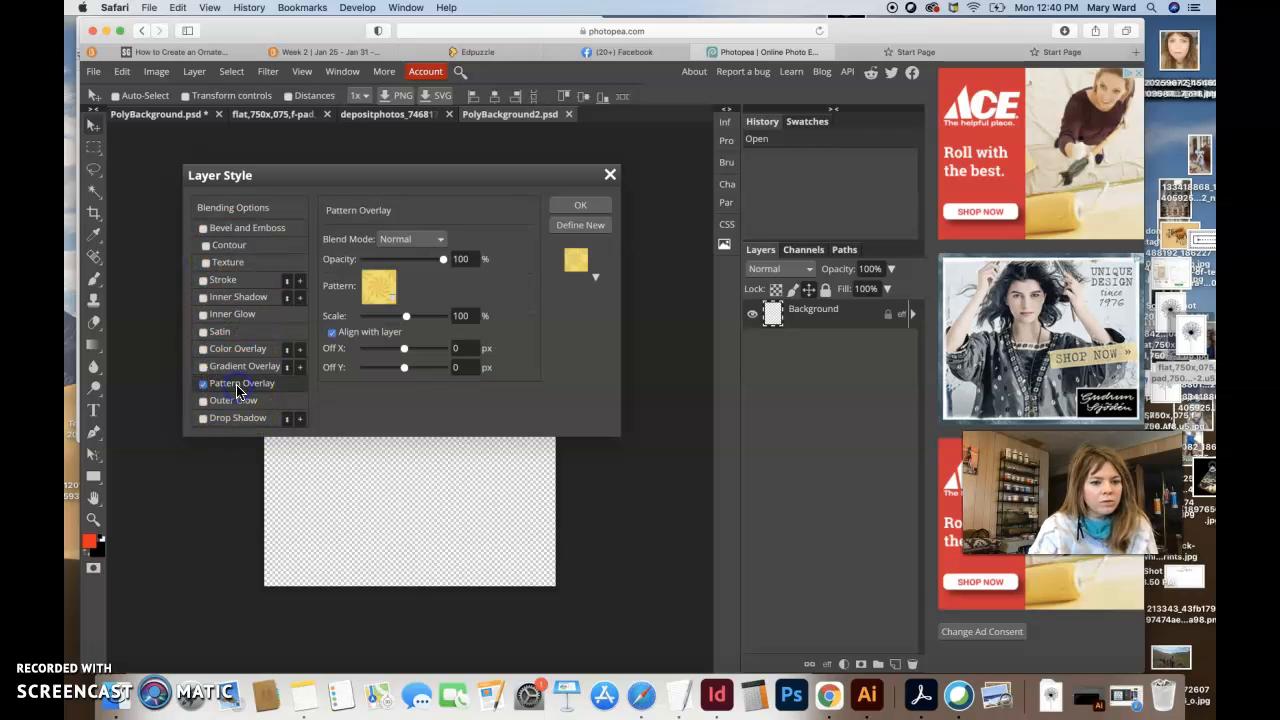
pyautogui.click(378, 286)
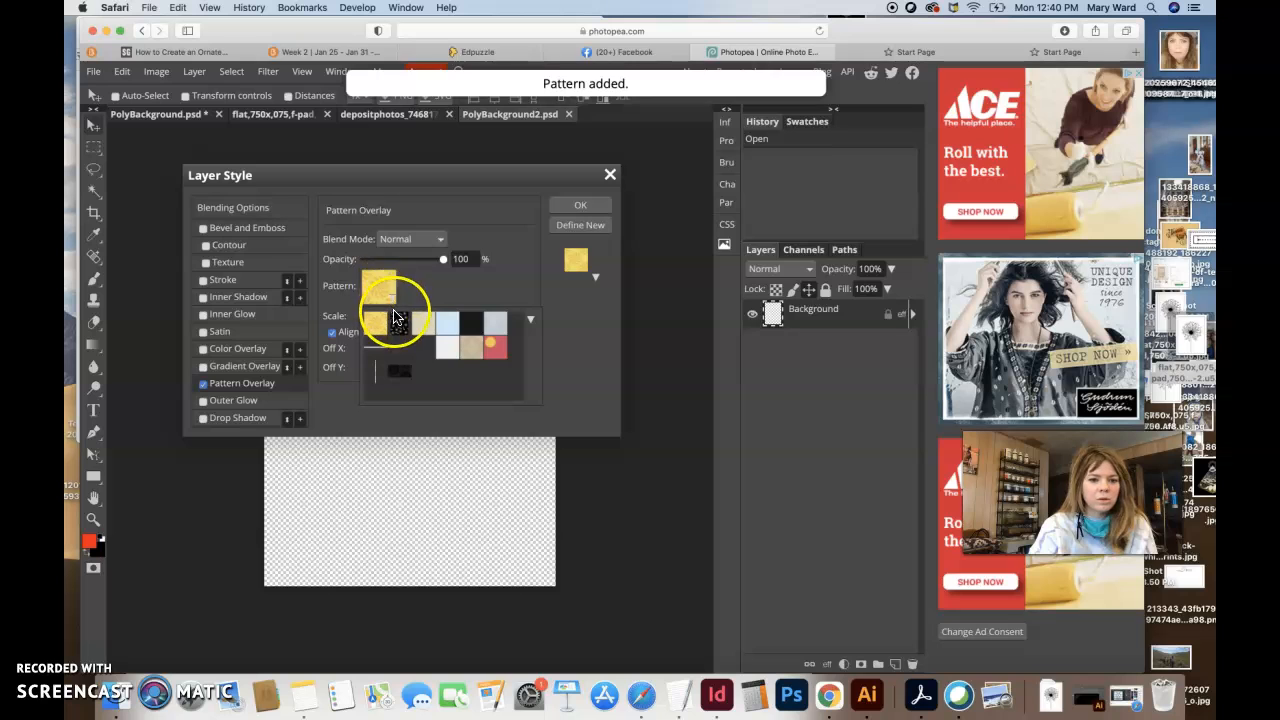
pyautogui.click(399, 323)
# Move the Layer Style dialog clear of the canvas and open the options of the overlay's pattern list.
pyautogui.moveTo(386, 177); pyautogui.dragTo(770, 150)
pyautogui.click(772, 258)
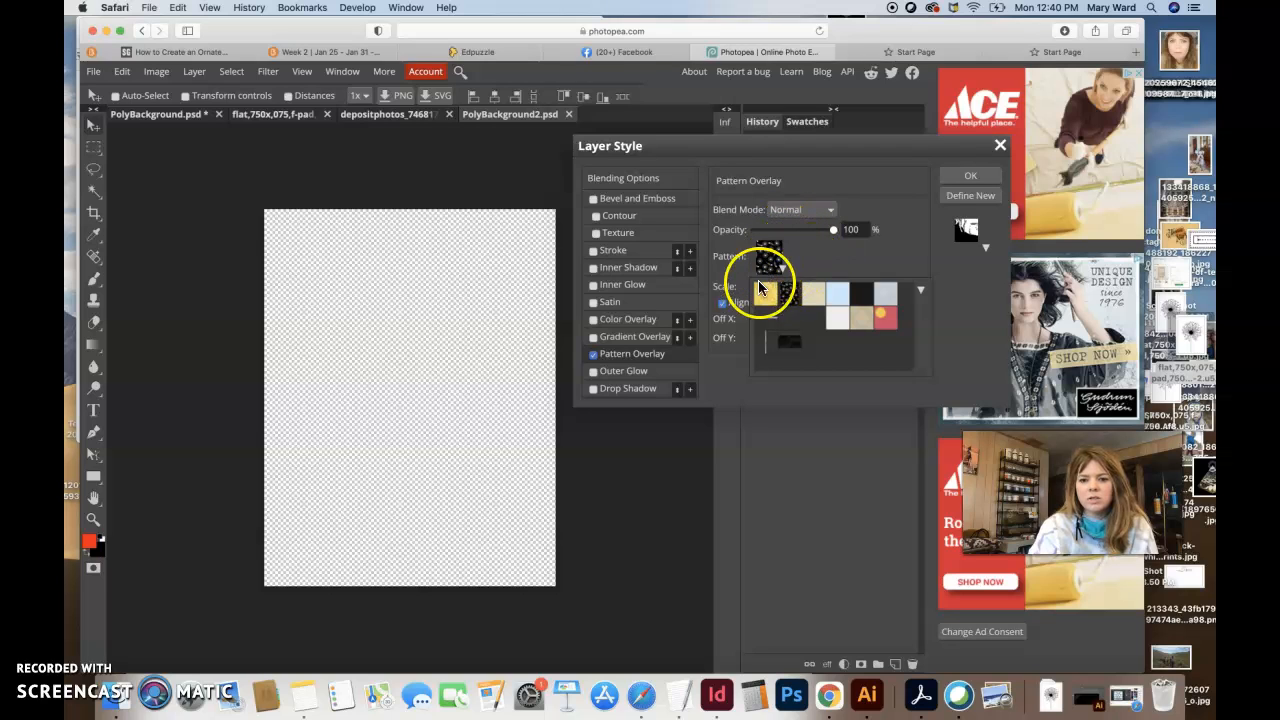
pyautogui.click(920, 290)
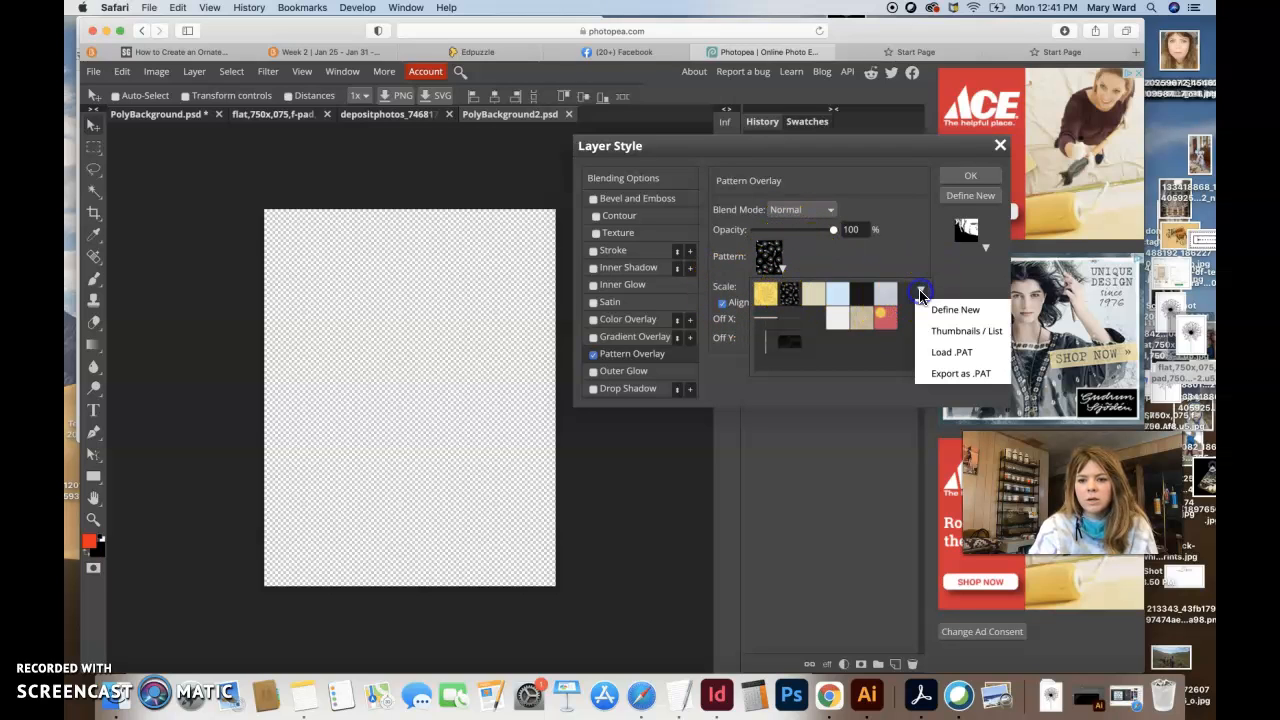